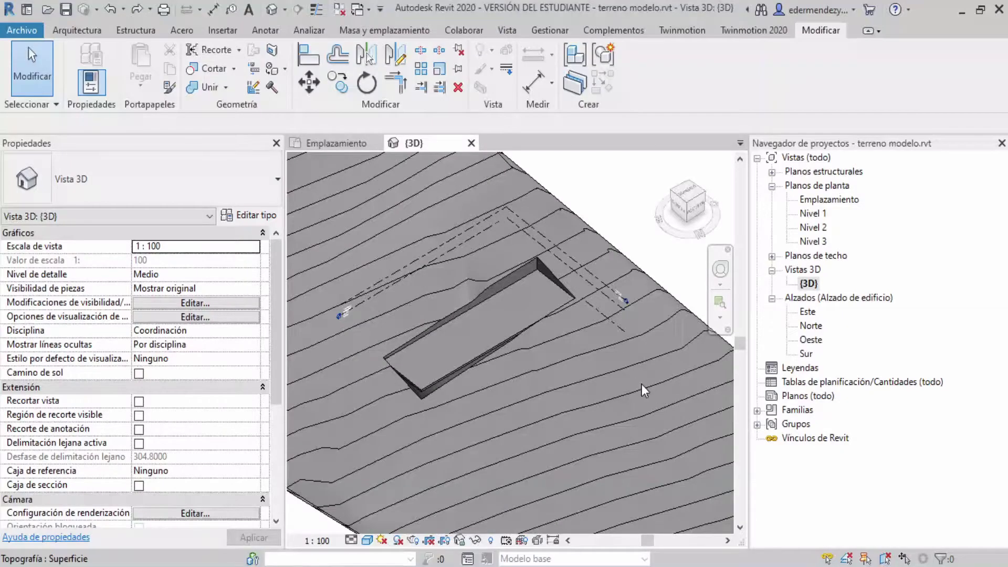
Step: Pan and orbit the {3D} view to inspect the terrain and its sunken building pad
key("Escape")
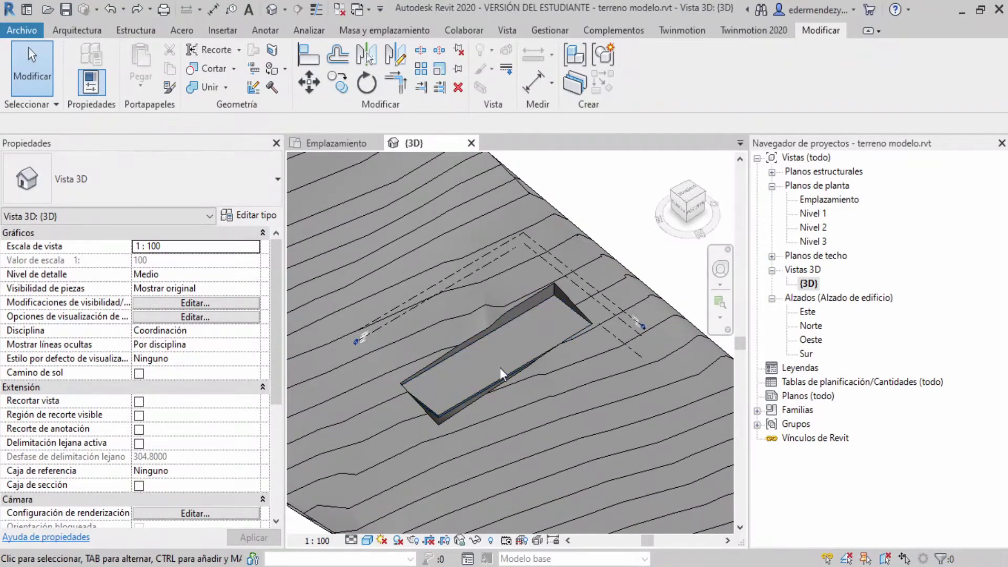
middle_click_drag(487, 342, 516, 384)
left_click(517, 385)
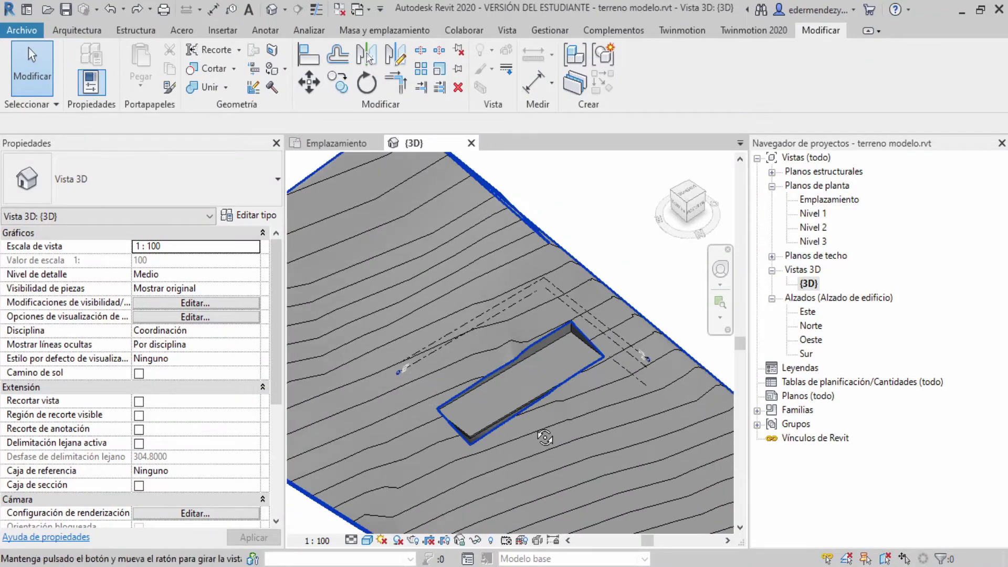
mouse_move(538, 429)
middle_mouse_down("shift")
mouse_move(556, 413)
mouse_move(518, 409)
mouse_move(560, 417)
middle_mouse_up("shift")
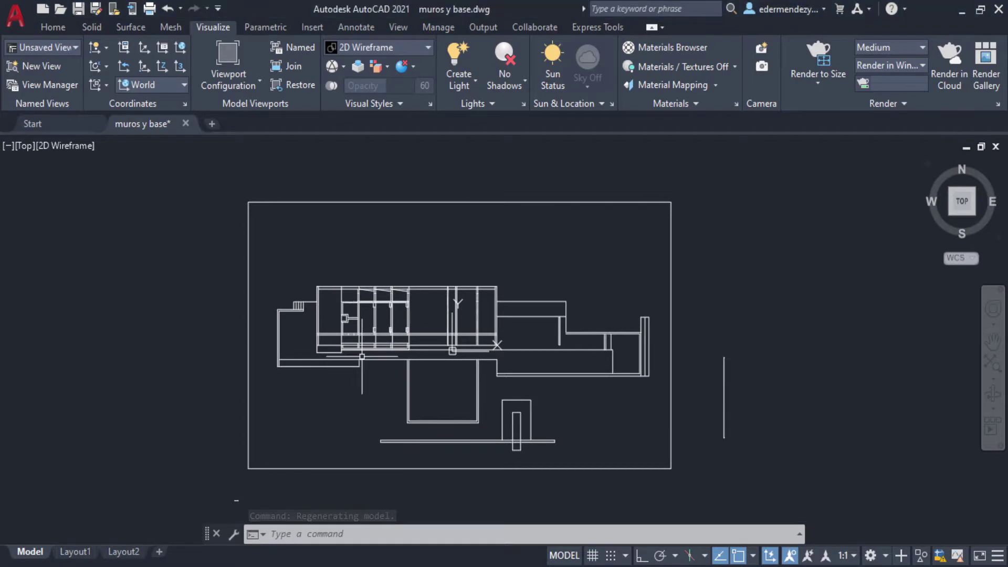
Step: Zoom in on the drawing origin and select the UCS icon in muros y base.dwg
scroll(372, 340, "up", 3)
scroll(372, 340, "up", 2)
scroll(372, 340, "down", 1)
scroll(343, 326, "up", 1)
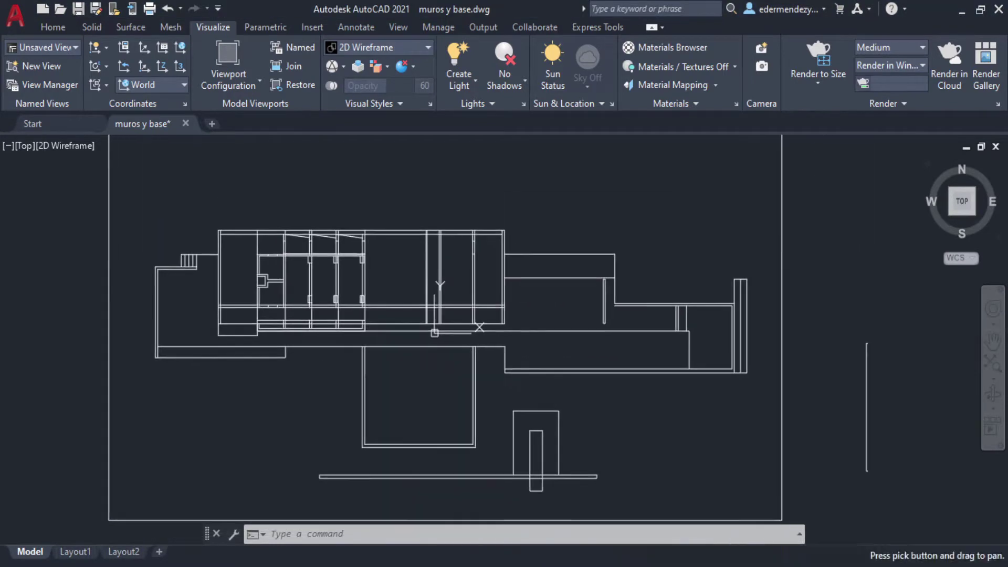
scroll(439, 345, "up", 1)
scroll(437, 347, "up", 5)
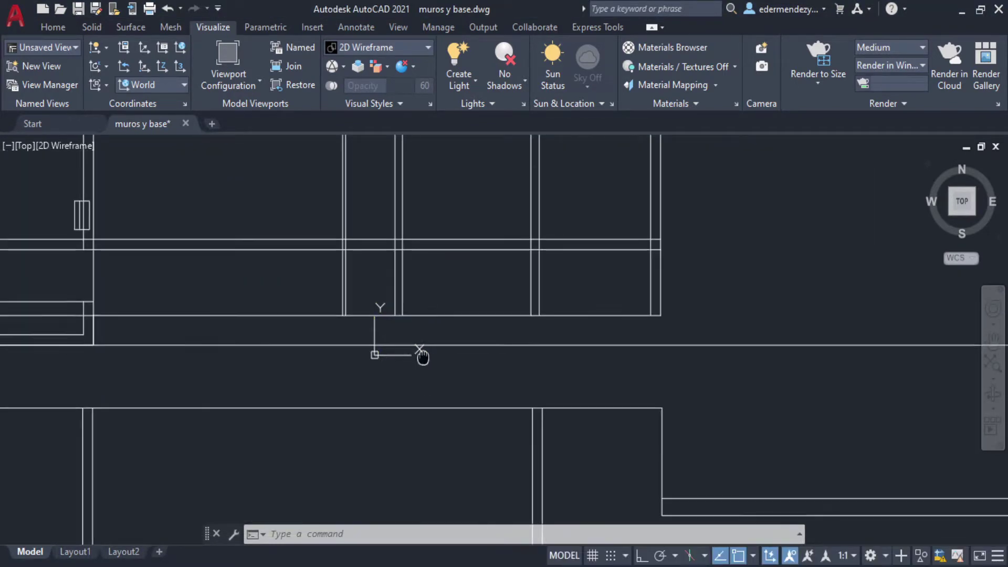
scroll(437, 347, "up", 1)
scroll(430, 360, "down", 1)
left_click(430, 360)
scroll(430, 360, "down", 5)
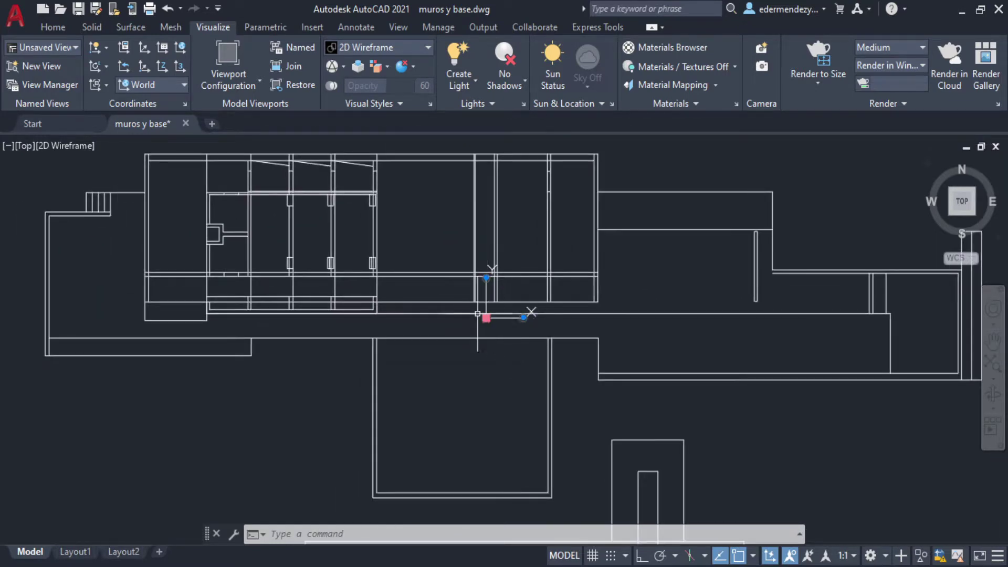
Step: Leave the origin unmoved and check Drawing Units: decimal lengths, Meters insertion scale
scroll(624, 168, "down", 5)
scroll(641, 333, "up", 1)
scroll(527, 315, "up", 4)
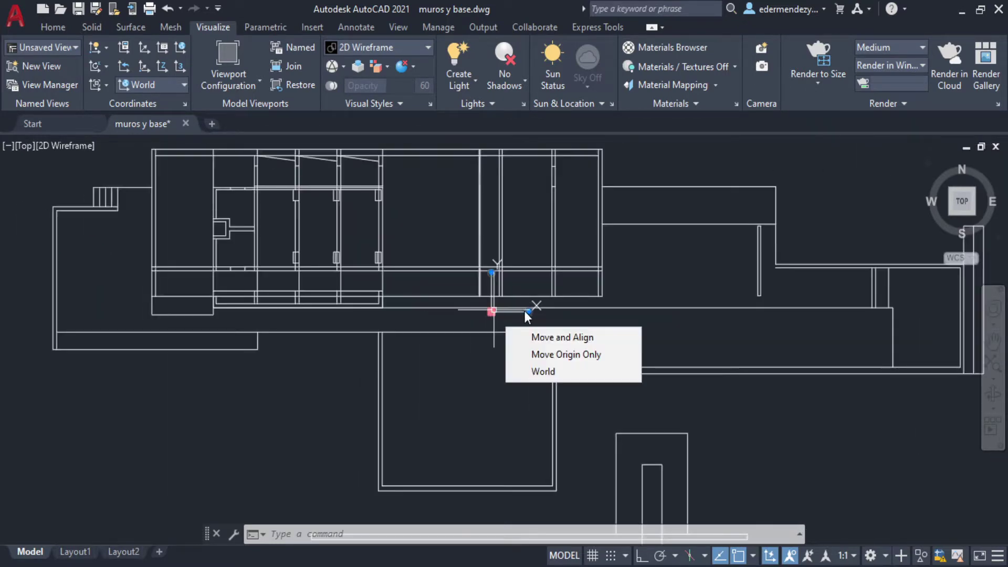
left_click(576, 340)
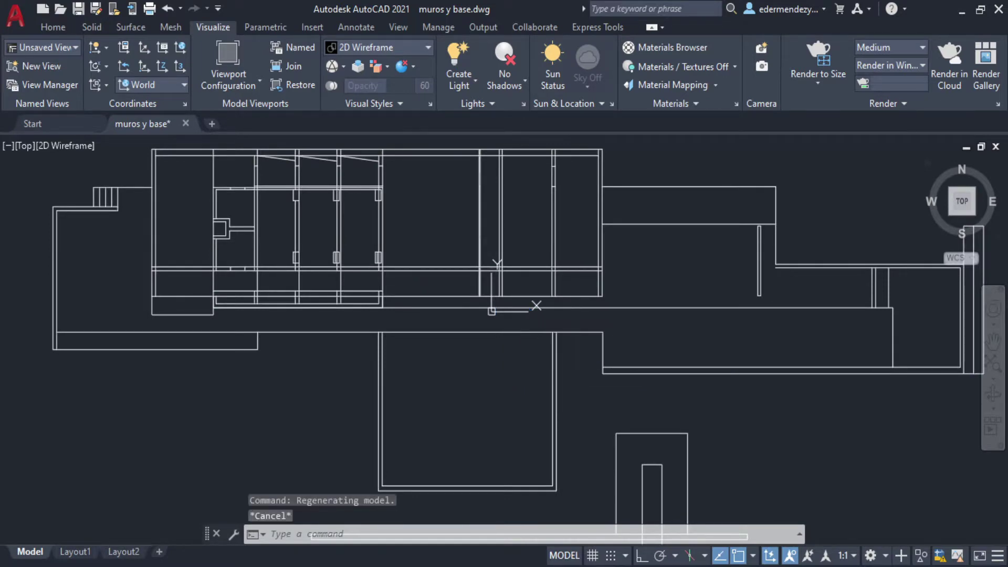
type("un")
key("Return")
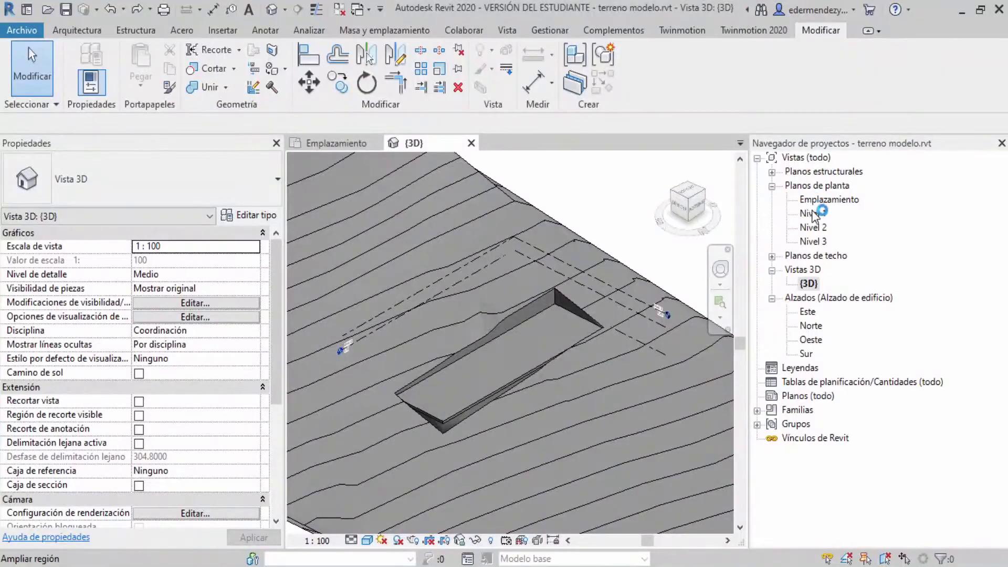
Step: Open the Emplazamiento site plan and frame the building and contour lines
double_click(828, 199)
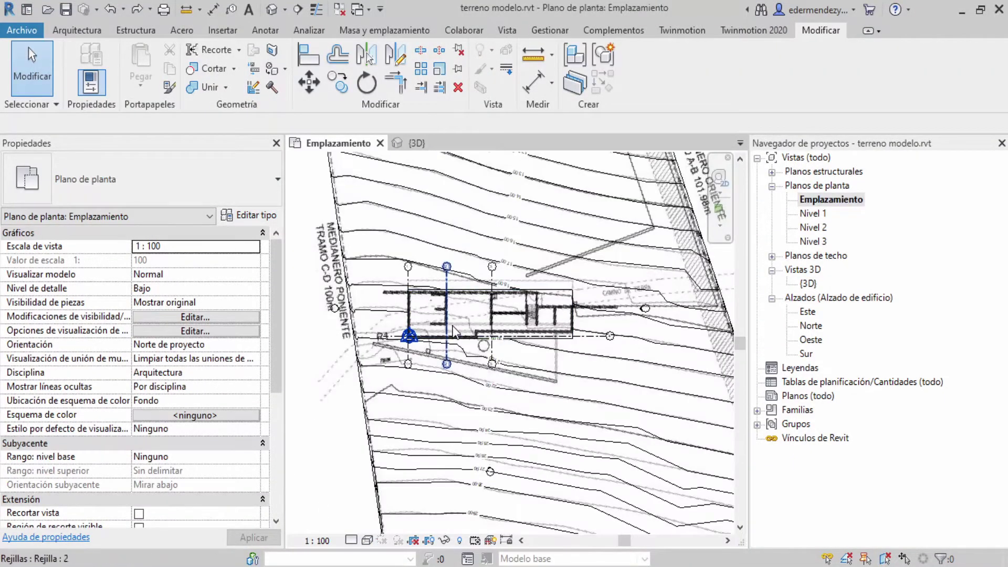
middle_click_drag(490, 330, 498, 330)
scroll(499, 331, "up", 1)
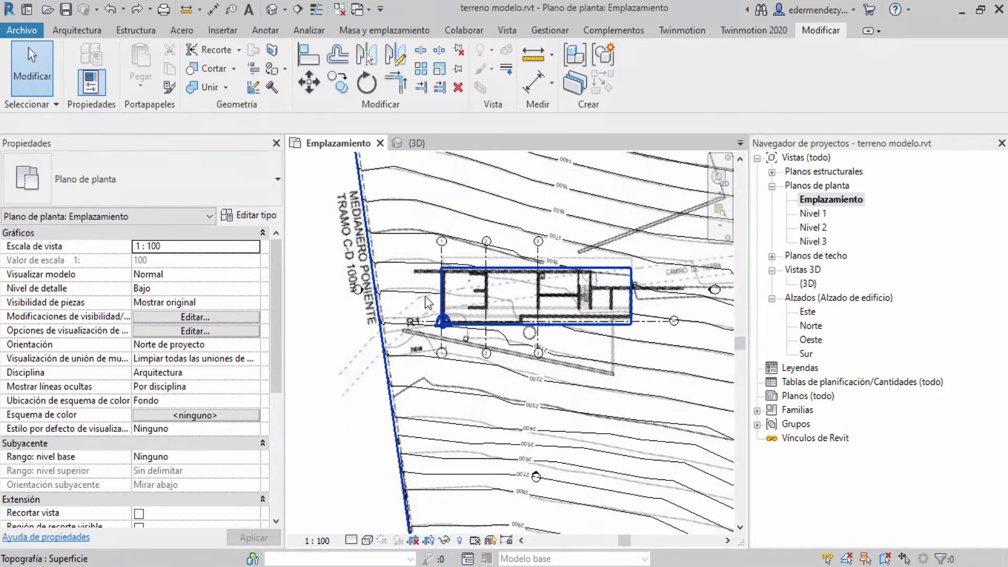
scroll(508, 328, "down", 1)
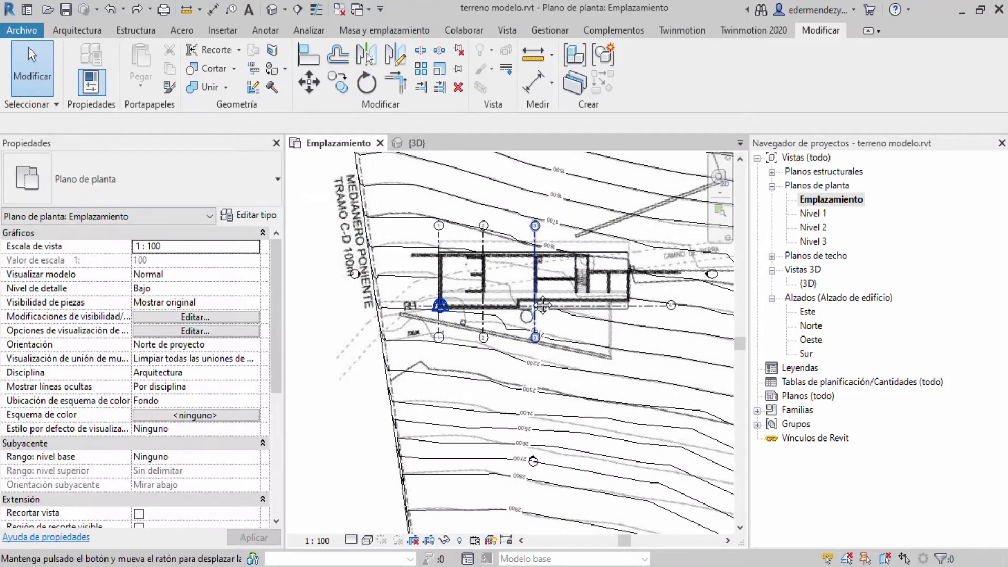
mouse_move(512, 315)
middle_mouse_down()
mouse_move(519, 292)
mouse_move(470, 300)
middle_mouse_up()
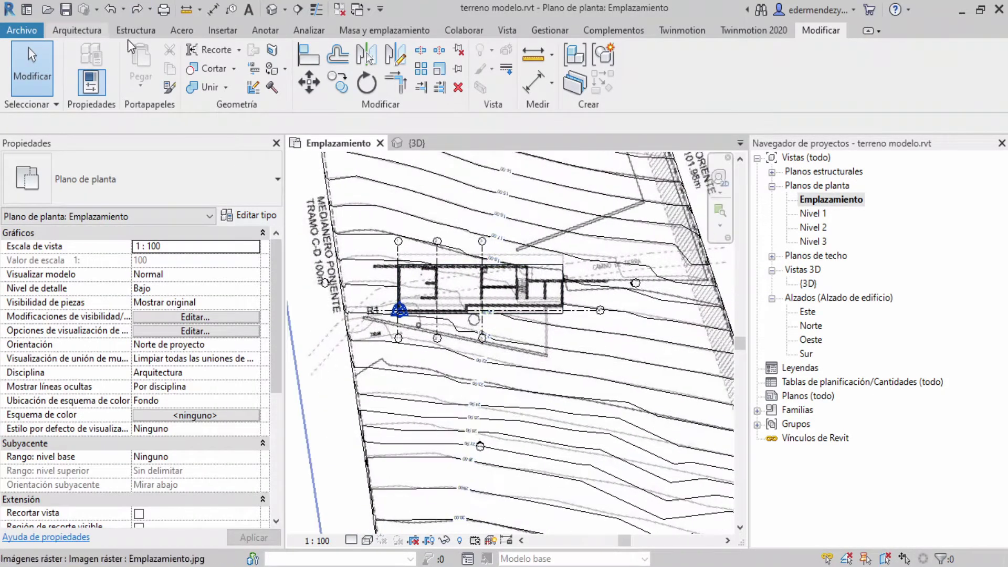
left_click(221, 32)
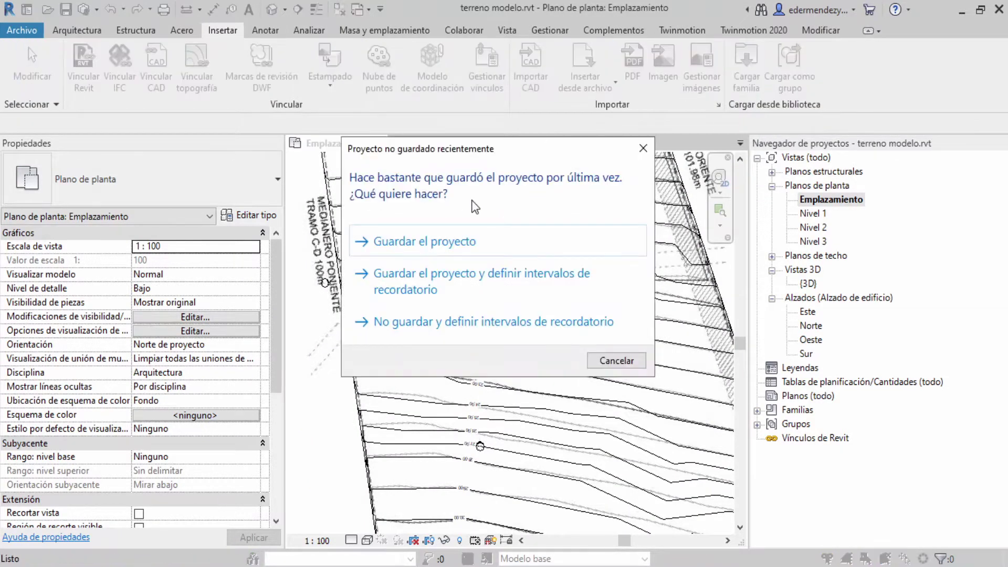
Step: Import muros y base.dwg origin-to-origin on Nivel 1 and highlight the imported drawing
left_click(616, 360)
left_click(251, 134)
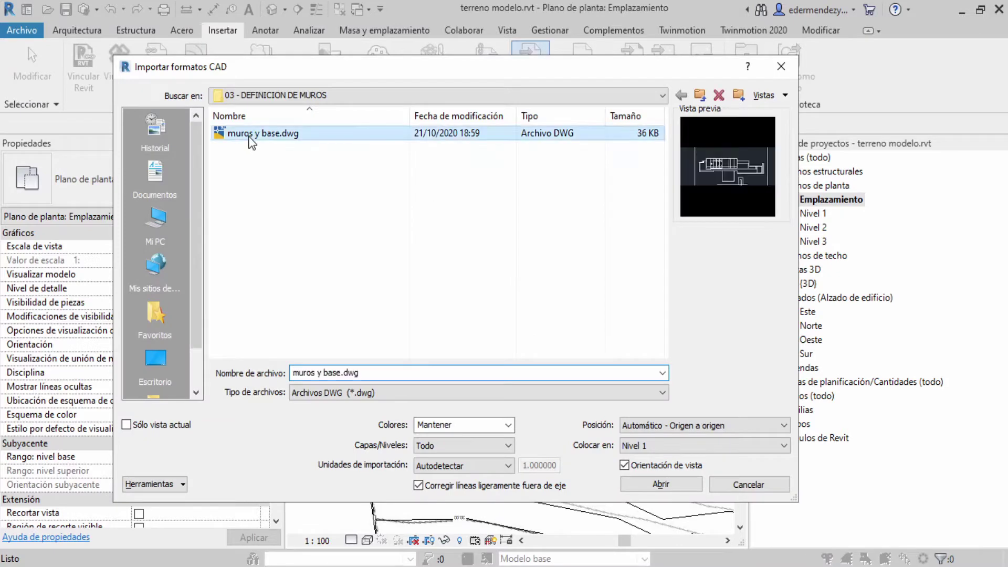
left_click(660, 484)
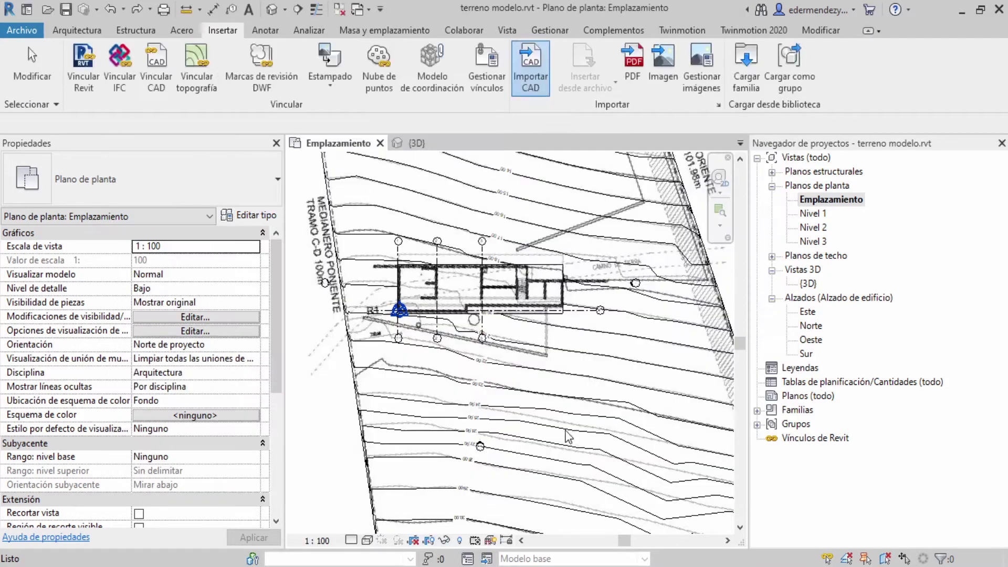
middle_click_drag(315, 351, 424, 368)
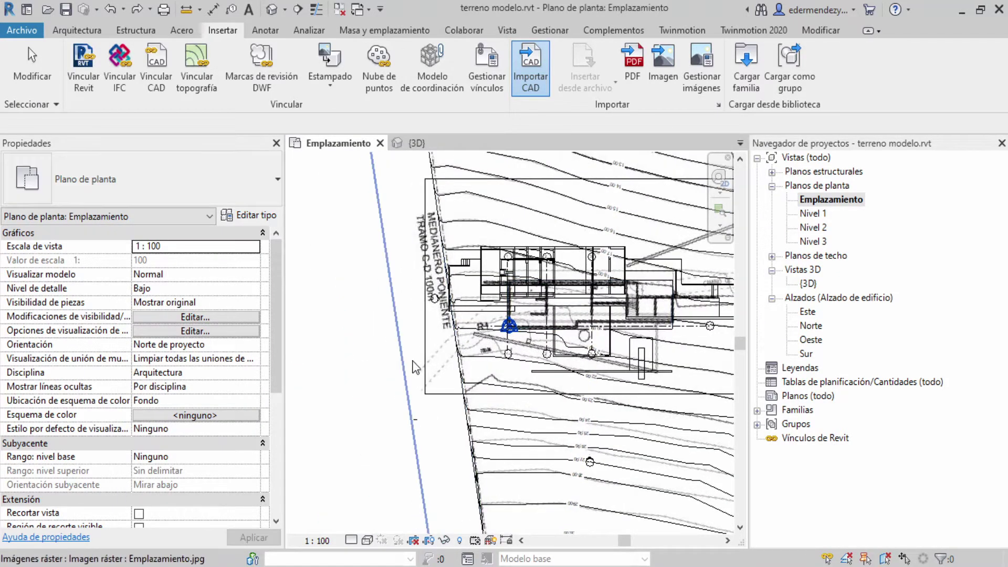
middle_click_drag(530, 315, 436, 345)
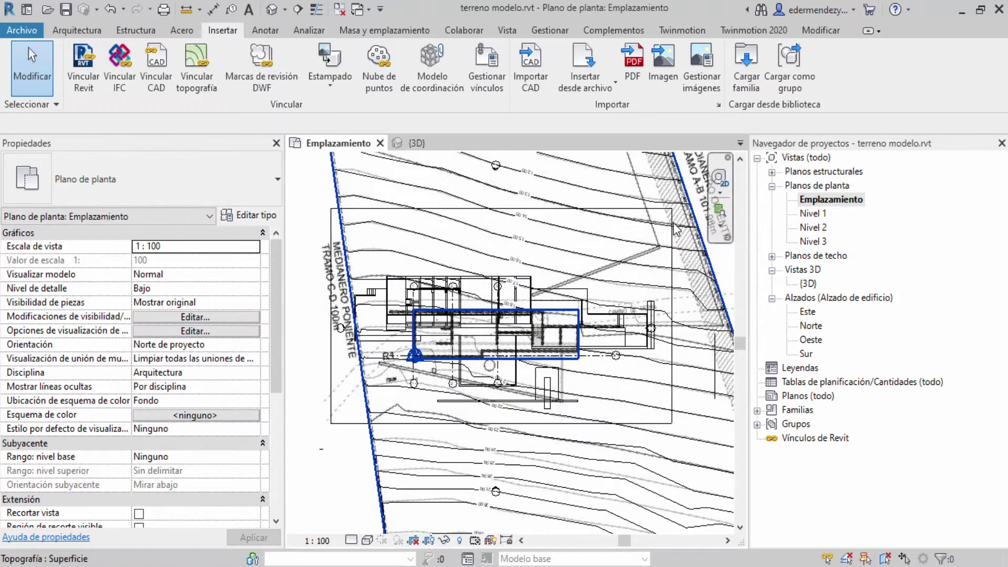
scroll(676, 229, "down", 3)
scroll(656, 303, "up", 2)
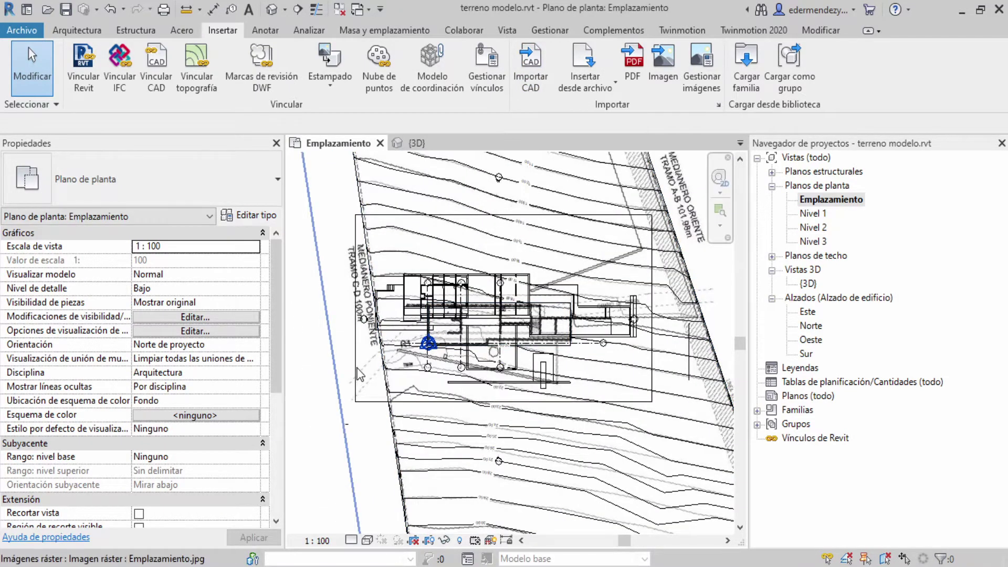
key("Tab")
key("Tab")
key("Tab")
key("Tab")
key("Tab")
key("Tab")
key("Tab")
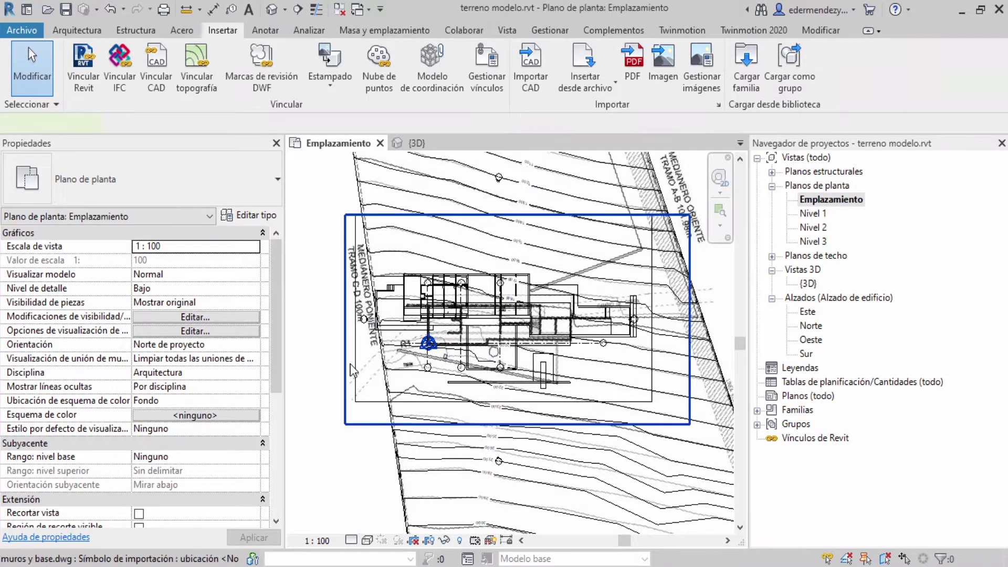
Step: Select the imported muros y base.dwg drawing and start moving it
left_click(352, 371)
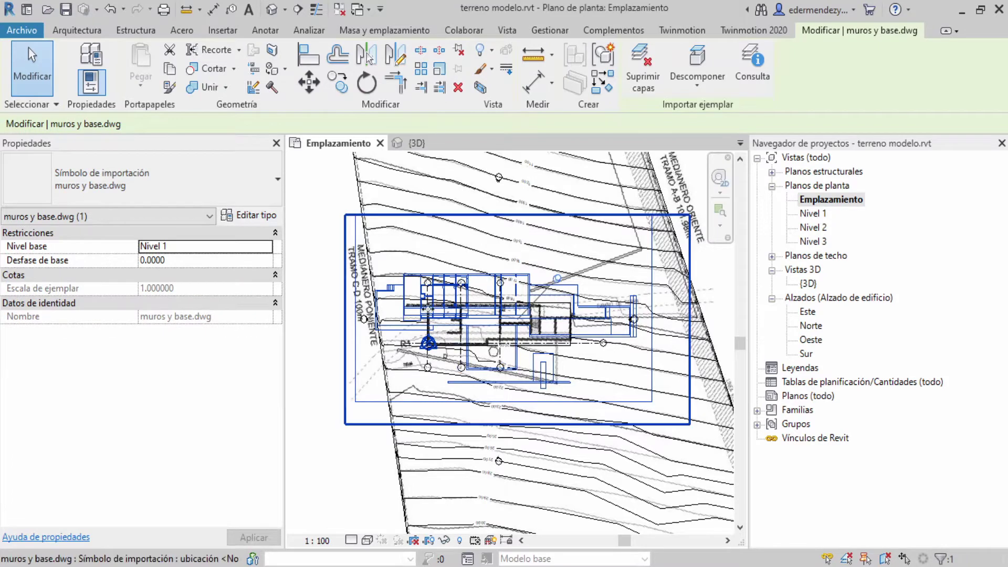
scroll(476, 295, "up", 2)
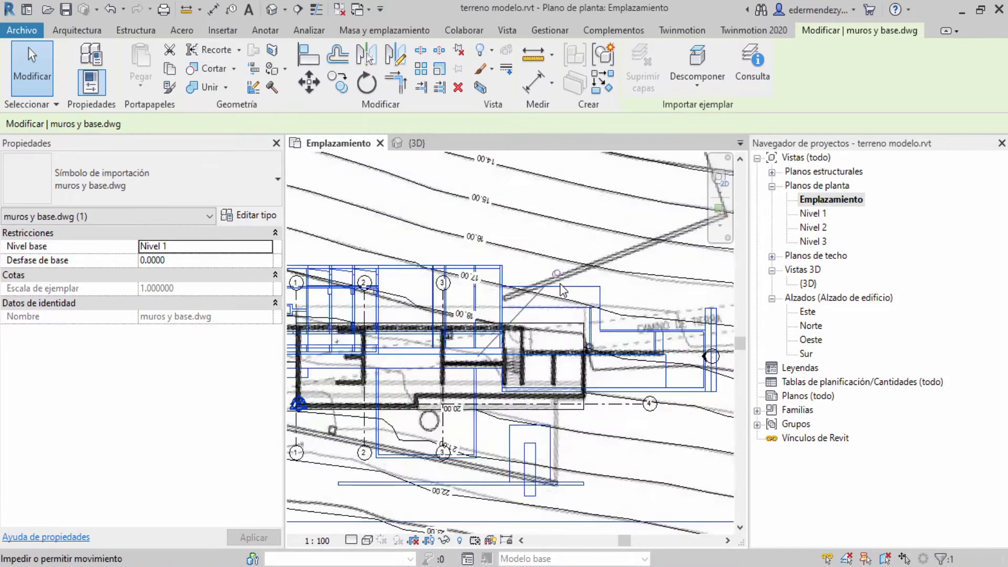
scroll(475, 296, "up", 2)
scroll(601, 241, "up", 2)
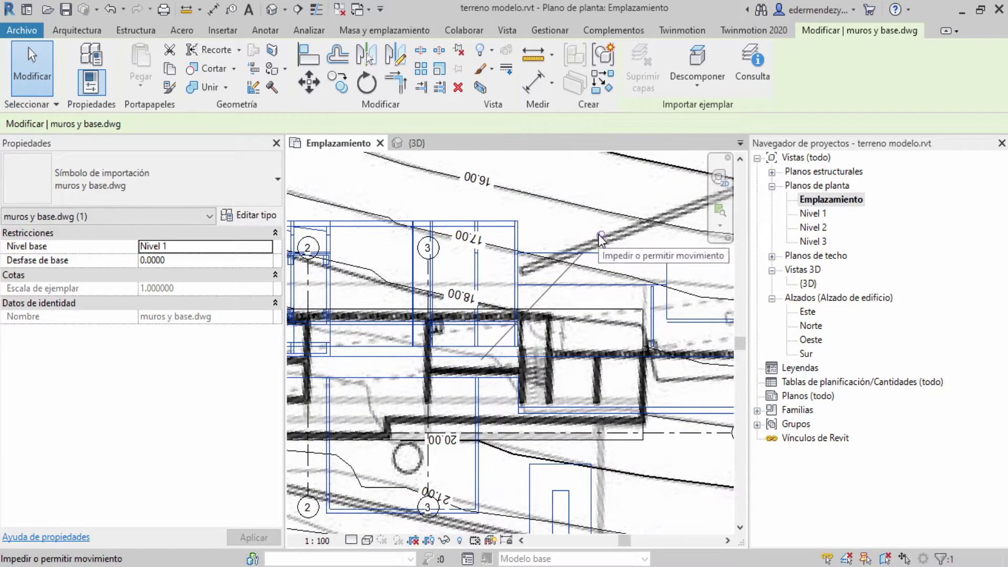
scroll(593, 275, "down", 2)
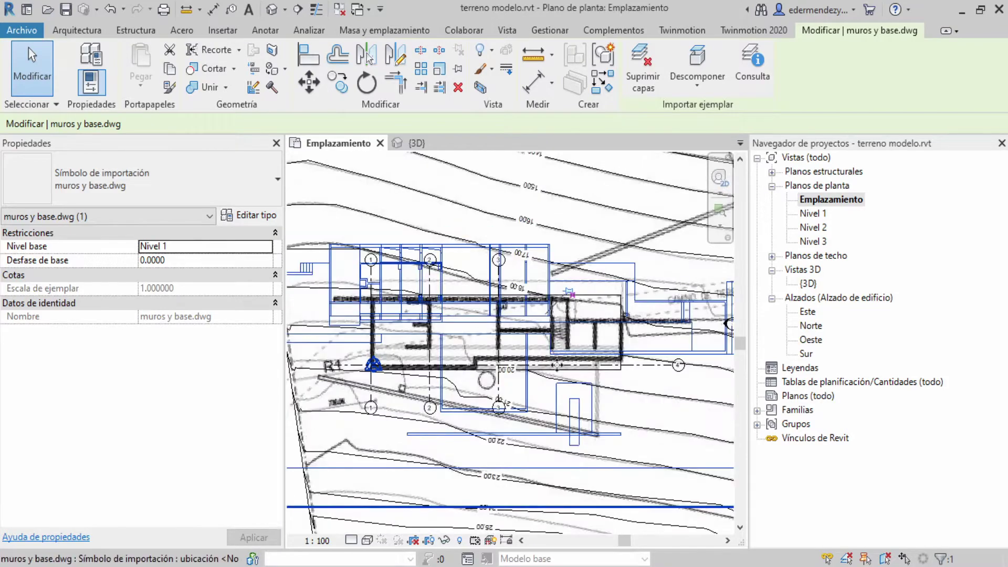
scroll(557, 363, "up", 1)
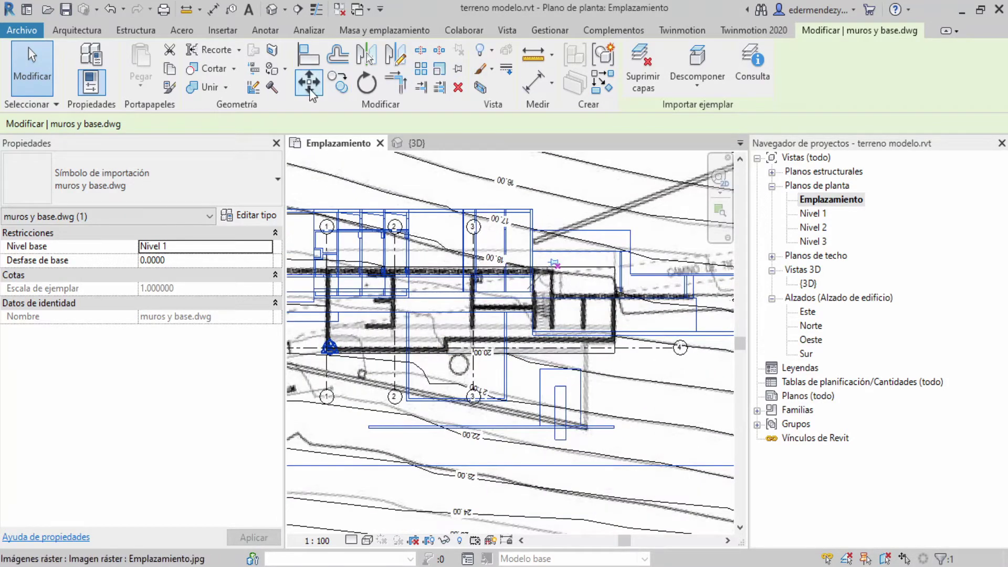
left_click(309, 84)
scroll(536, 271, "up", 2)
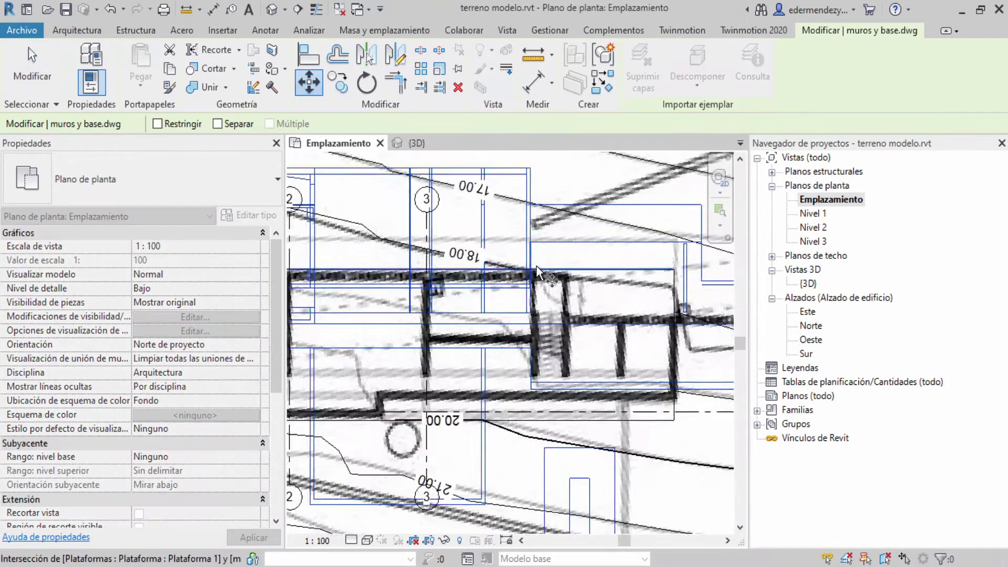
scroll(537, 271, "down", 1)
Step: Drop the drawing onto the building's upper wall corner and review the alignment
mouse_move(537, 271)
middle_mouse_down()
mouse_move(579, 284)
mouse_move(571, 272)
middle_mouse_up()
scroll(502, 204, "up", 3)
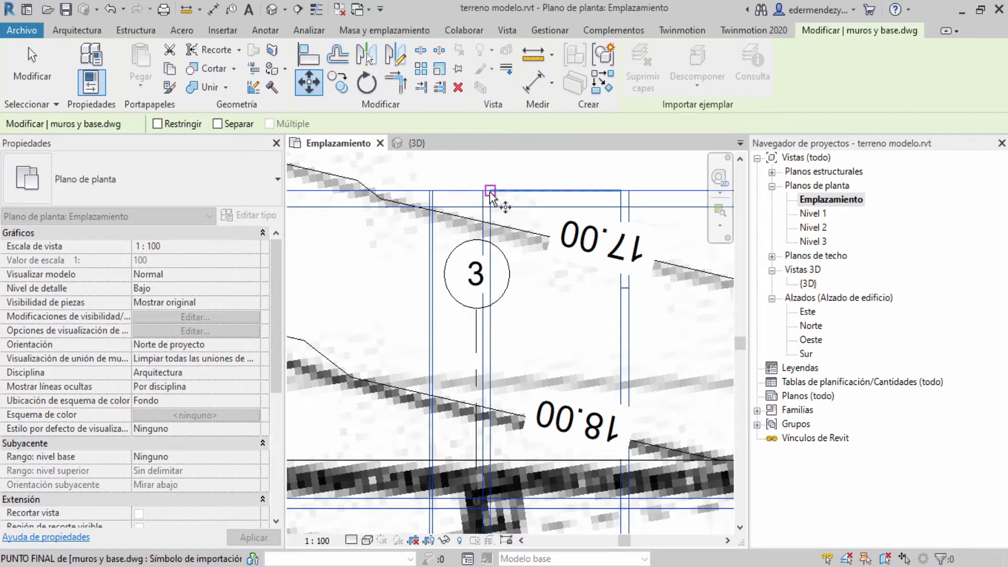
scroll(546, 249, "down", 3)
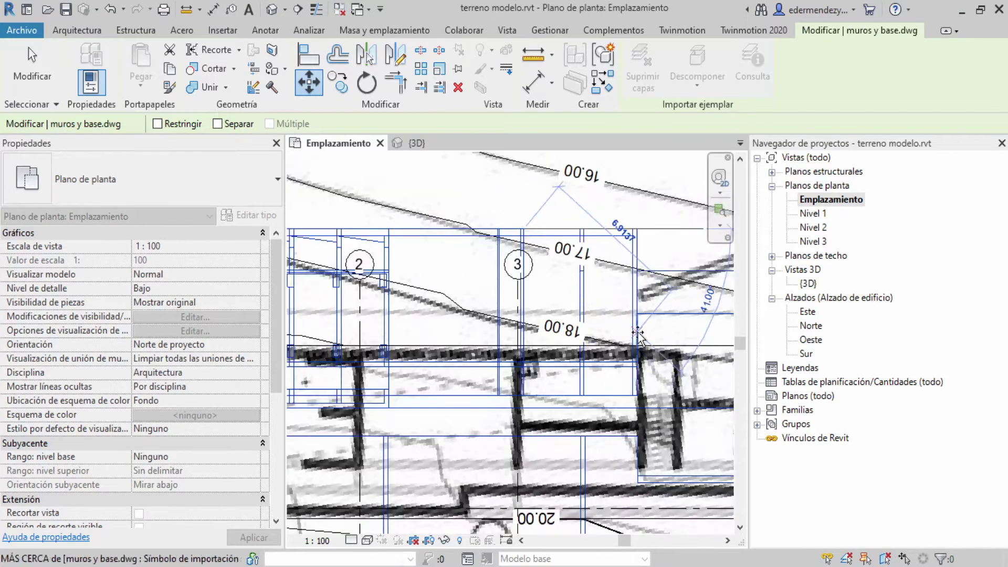
middle_click_drag(546, 250, 624, 256)
scroll(624, 255, "up", 3)
scroll(624, 255, "up", 2)
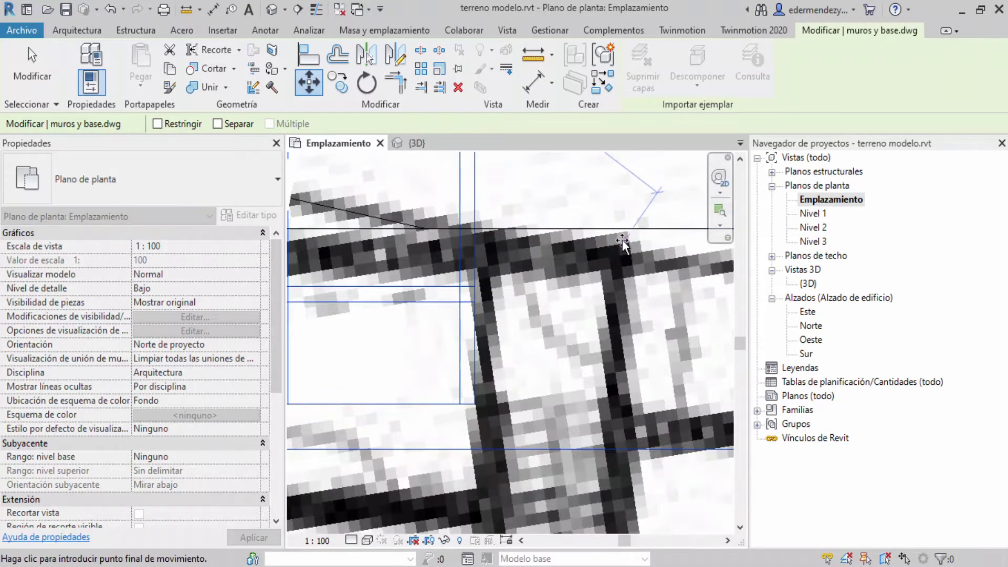
left_click(622, 229)
scroll(622, 229, "down", 3)
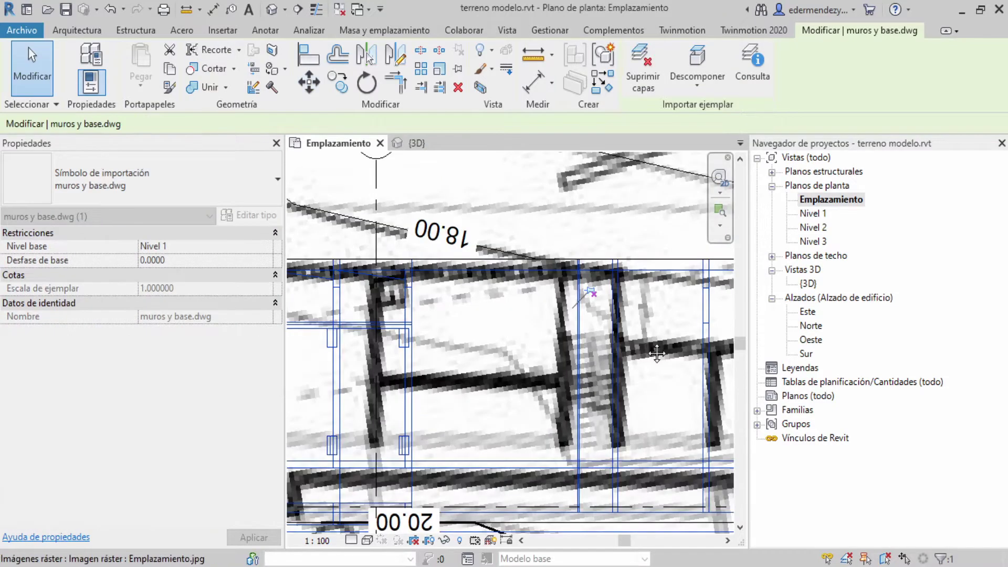
mouse_move(622, 230)
middle_mouse_down()
mouse_move(569, 341)
mouse_move(439, 306)
mouse_move(504, 302)
mouse_move(477, 357)
middle_mouse_up()
scroll(569, 341, "up", 1)
scroll(568, 341, "down", 2)
scroll(504, 302, "up", 1)
scroll(477, 357, "up", 2)
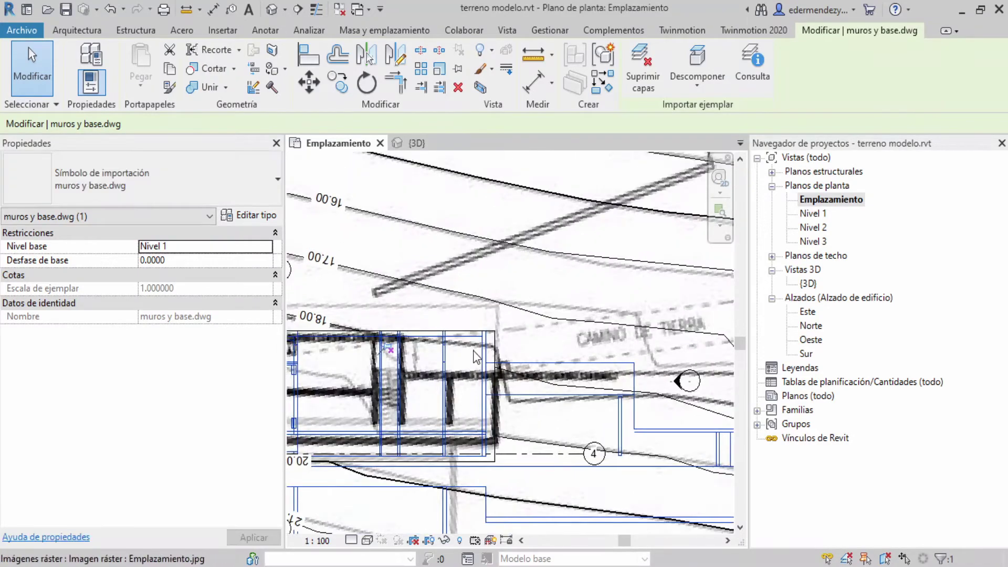
scroll(477, 357, "down", 1)
scroll(401, 470, "up", 2)
scroll(400, 471, "up", 1)
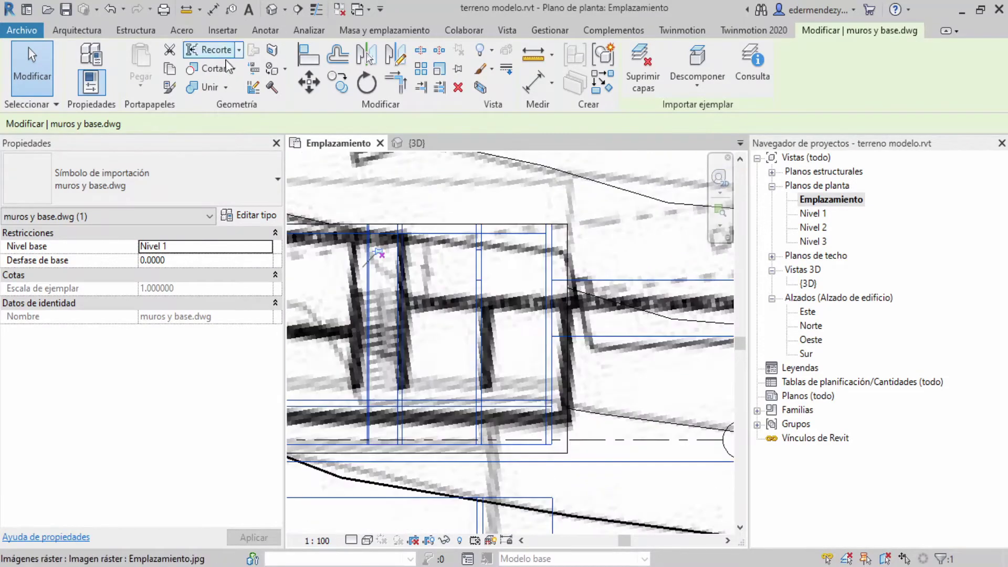
Step: Move the walls again from their corner to the matching corner of the site image
left_click(308, 83)
scroll(567, 412, "up", 2)
scroll(562, 462, "up", 2)
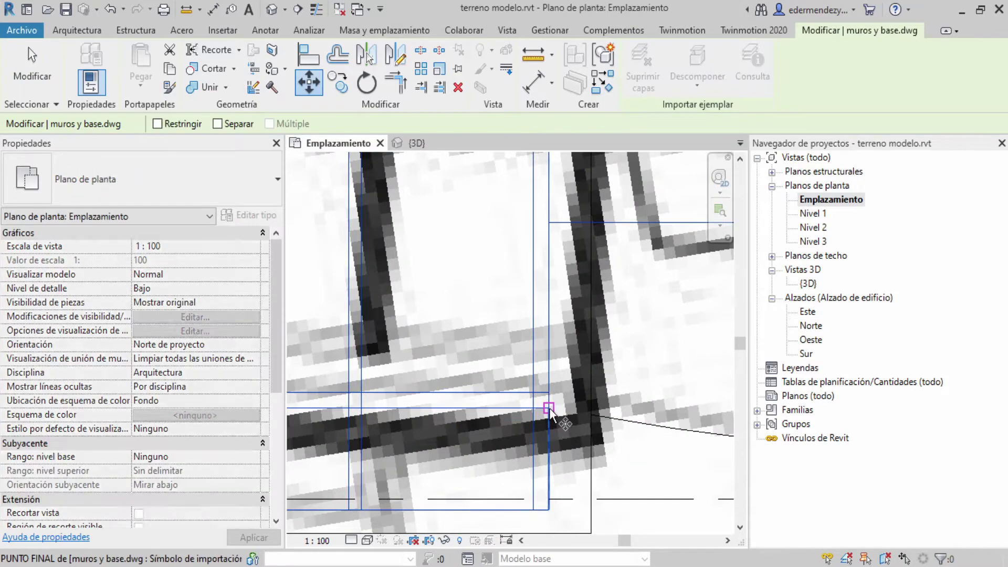
left_click(549, 408)
left_click(594, 407)
scroll(619, 389, "down", 2)
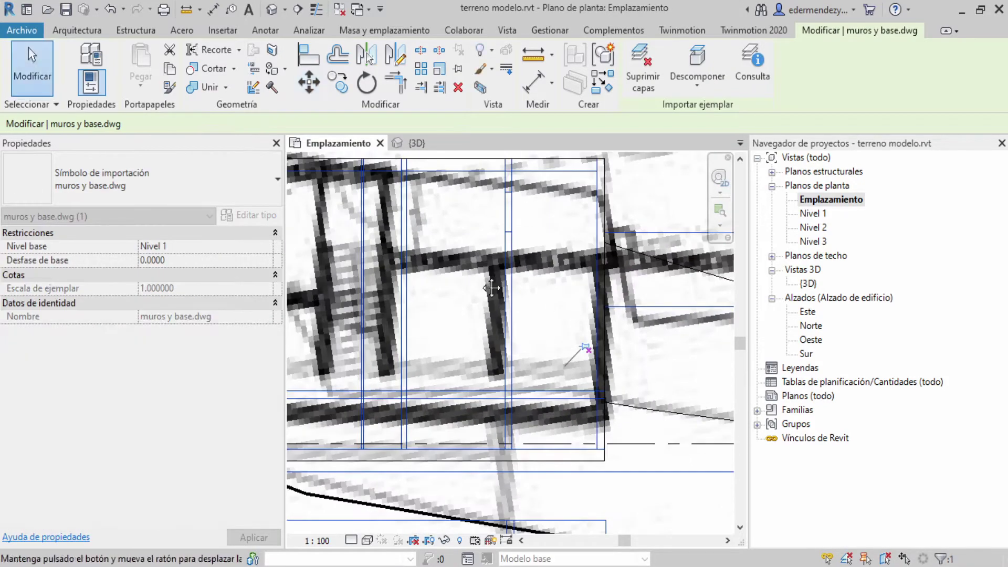
scroll(490, 175, "down", 1)
scroll(641, 326, "down", 2)
middle_click_drag(659, 322, 507, 310)
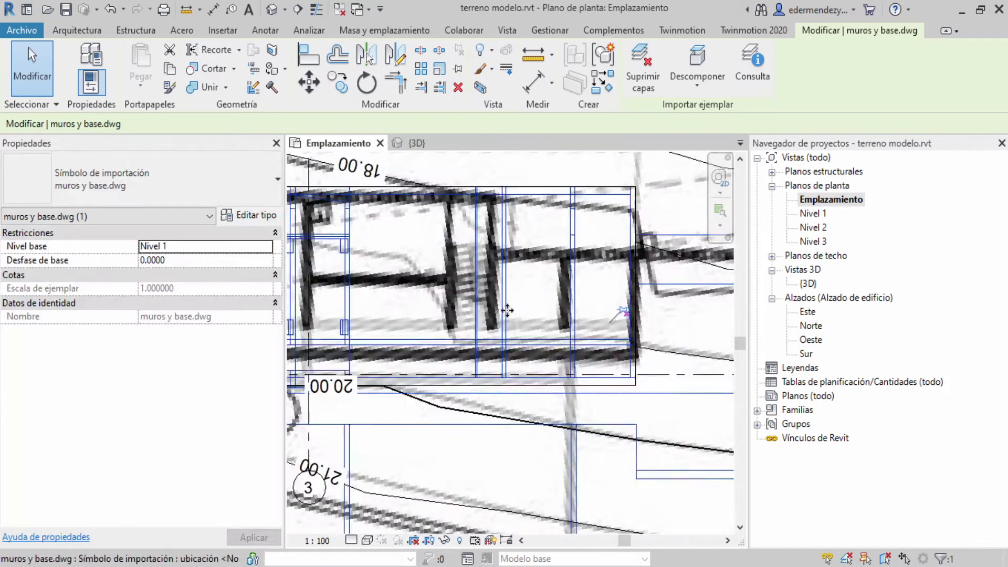
scroll(507, 311, "down", 2)
scroll(543, 320, "down", 2)
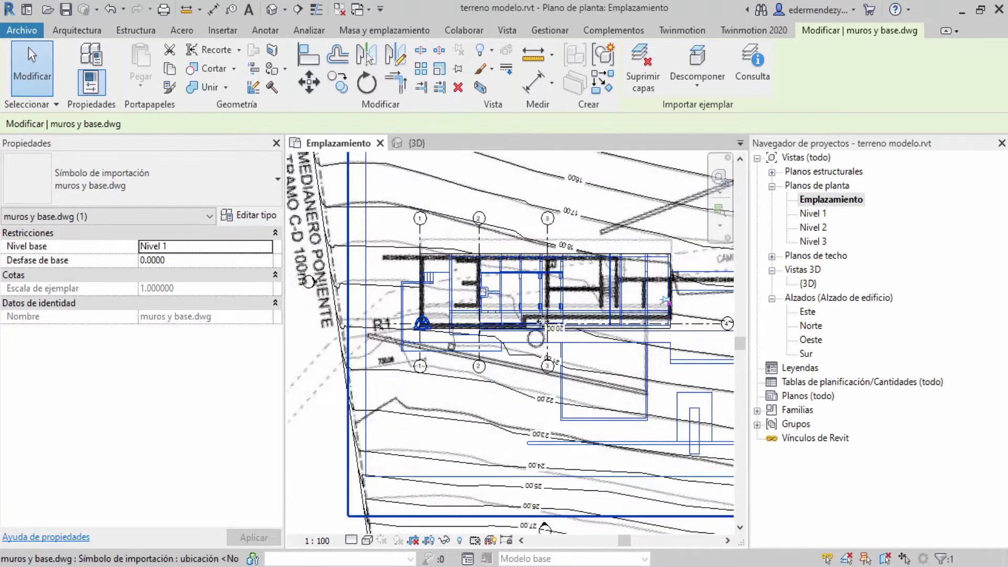
scroll(509, 310, "down", 2)
scroll(509, 311, "down", 3)
Step: Hide the Emplazamiento.jpg raster image category in the site plan view
middle_click_drag(577, 221, 562, 230)
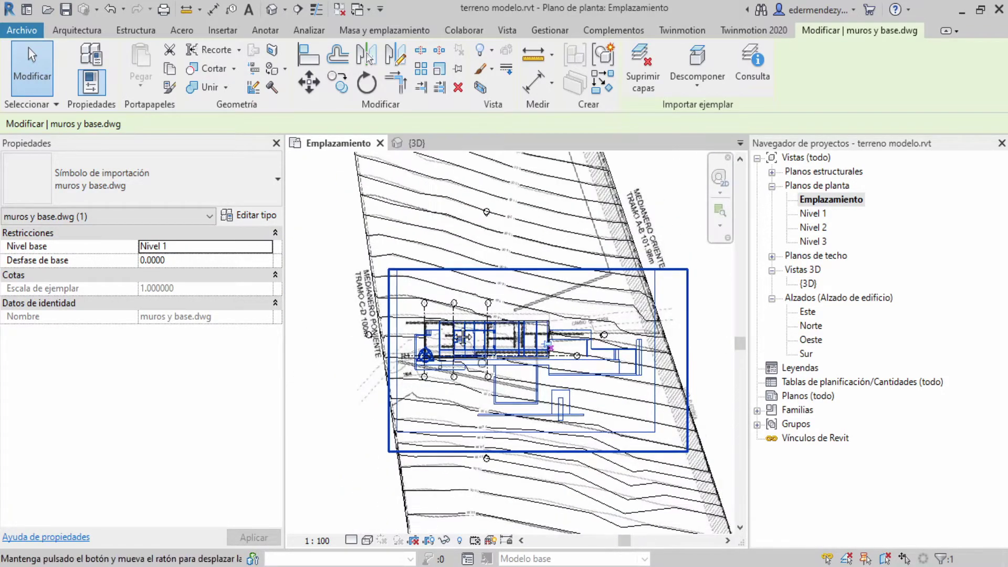
key("Escape")
left_click(604, 210)
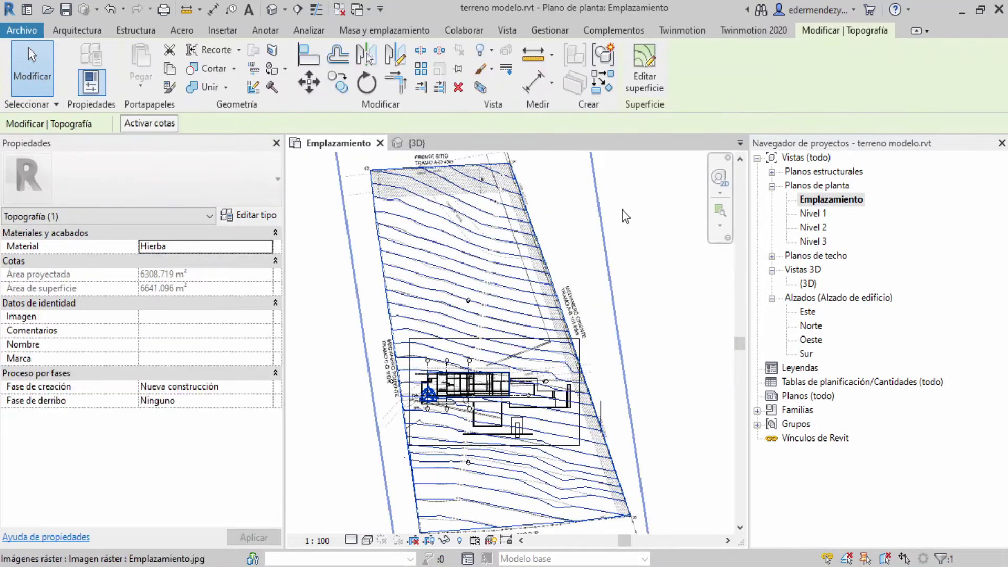
key("Escape")
left_click(586, 211)
right_click(586, 210)
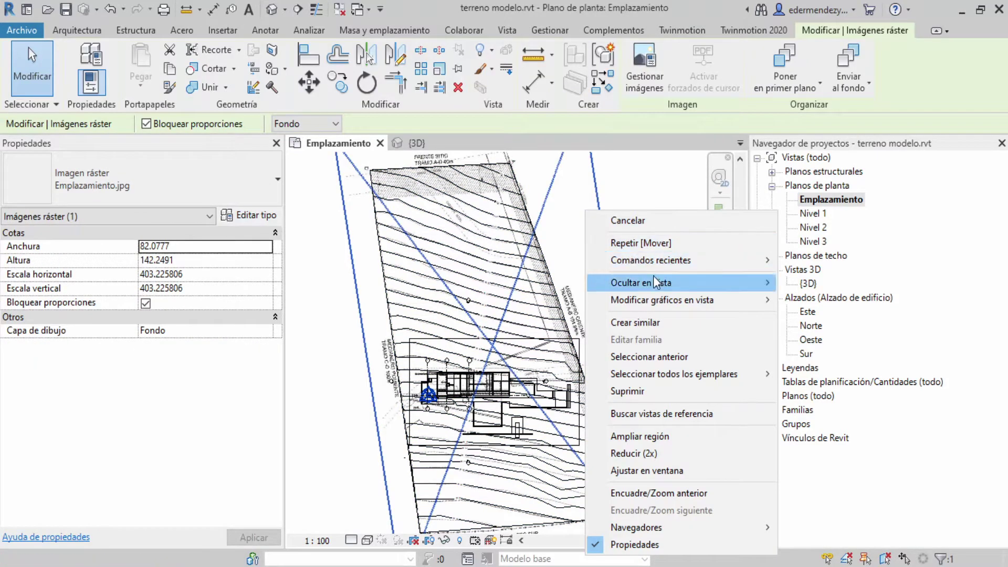
left_click(825, 283)
Step: Open the {3D} view and orbit to see the building pad cut into the terrain
double_click(809, 284)
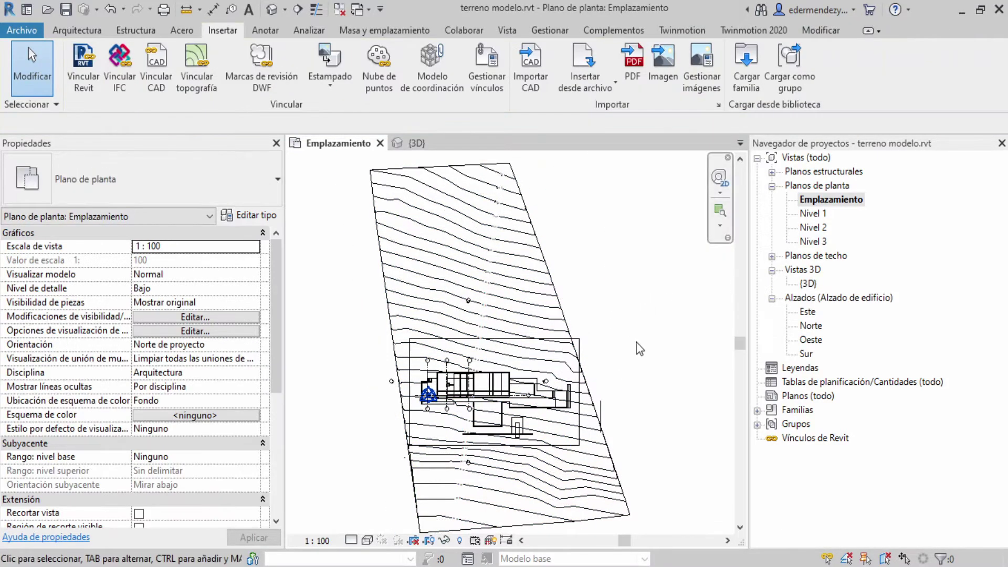
scroll(473, 394, "down", 1)
scroll(499, 361, "down", 1)
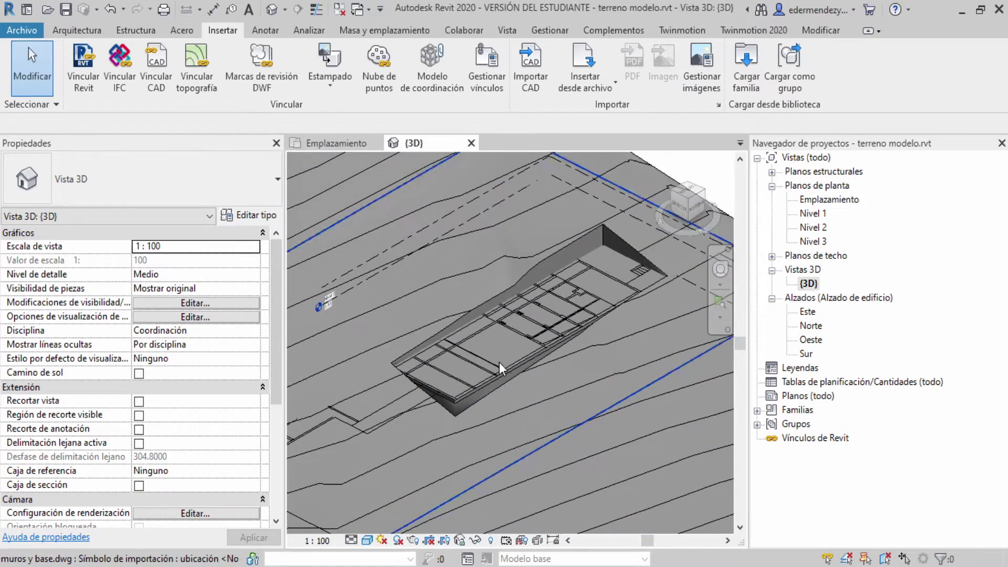
middle_click_drag(503, 357, 425, 357, "shift")
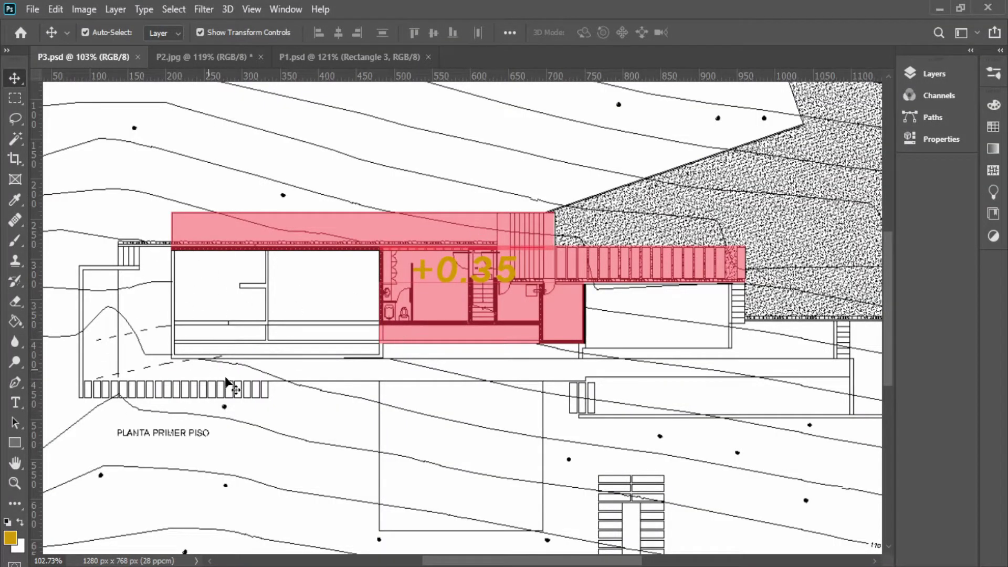
left_click(937, 7)
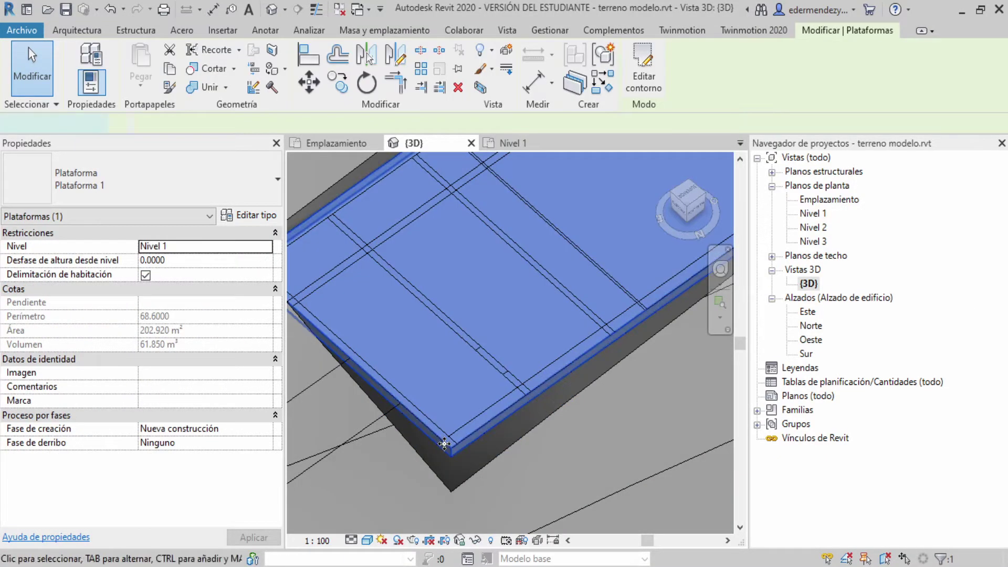
Step: Enter boundary editing on the building platform and switch to the Emplazamiento plan
double_click(444, 444)
mouse_move(513, 405)
middle_mouse_down("shift")
mouse_move(581, 302)
mouse_move(666, 310)
middle_mouse_up("shift")
left_click(580, 302)
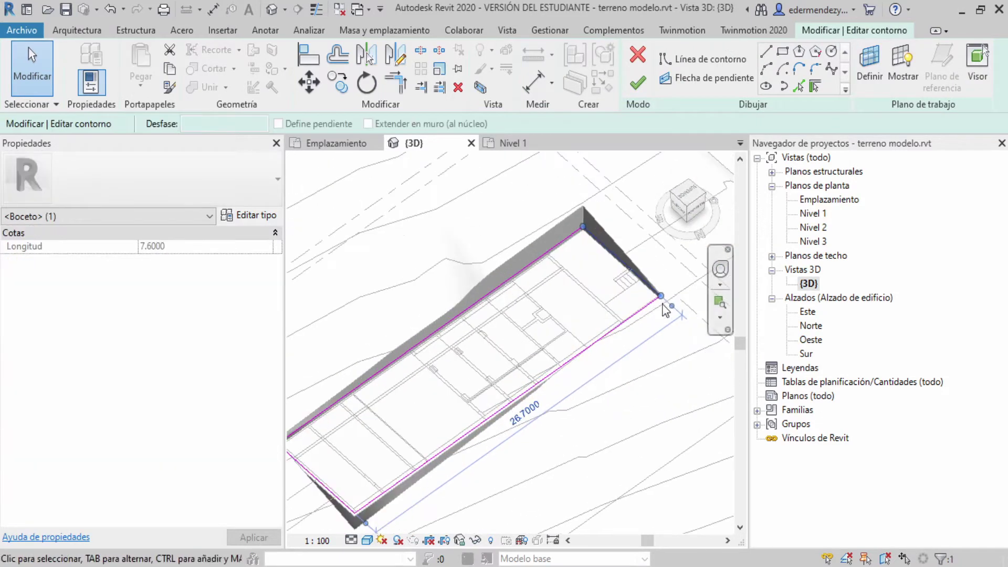
double_click(830, 201)
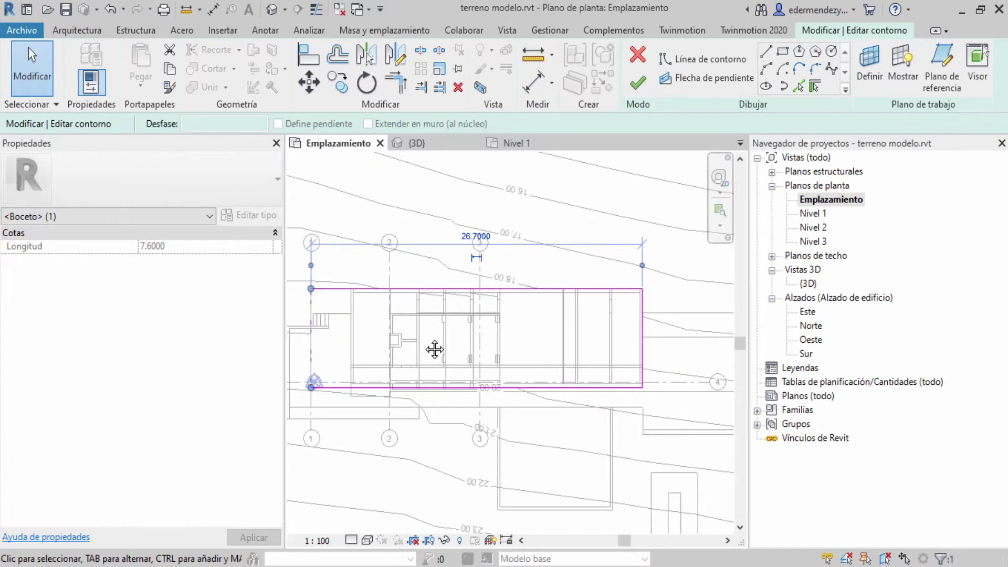
Step: Drag the platform's left sketch edge inward so the rectangle is 23.5106 long
scroll(518, 344, "up", 2)
left_click_drag(335, 286, 369, 274)
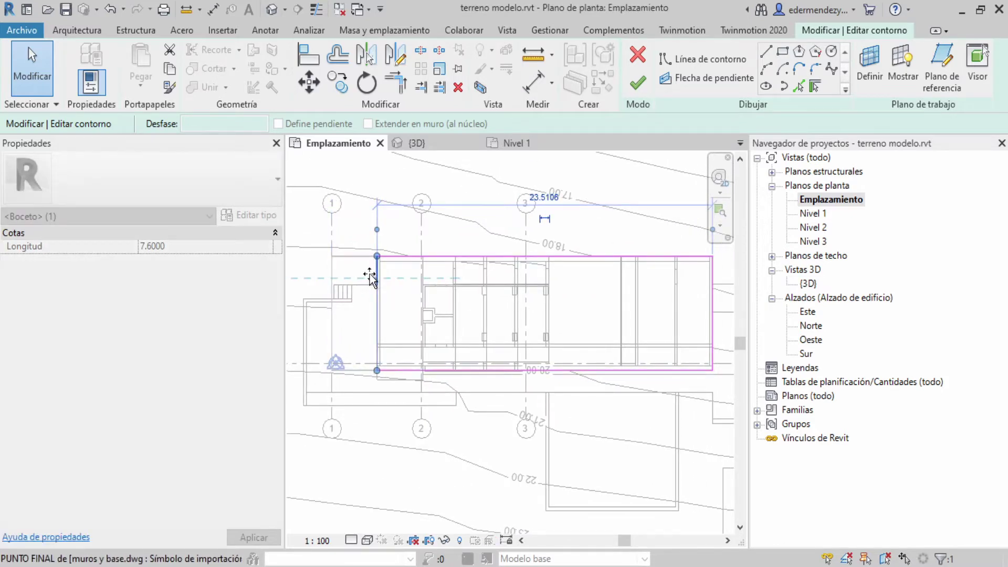
middle_click_drag(400, 286, 442, 378)
scroll(540, 354, "up", 1)
mouse_move(540, 354)
middle_mouse_down()
mouse_move(537, 401)
mouse_move(503, 402)
middle_mouse_up()
scroll(546, 374, "up", 2)
scroll(601, 400, "down", 2)
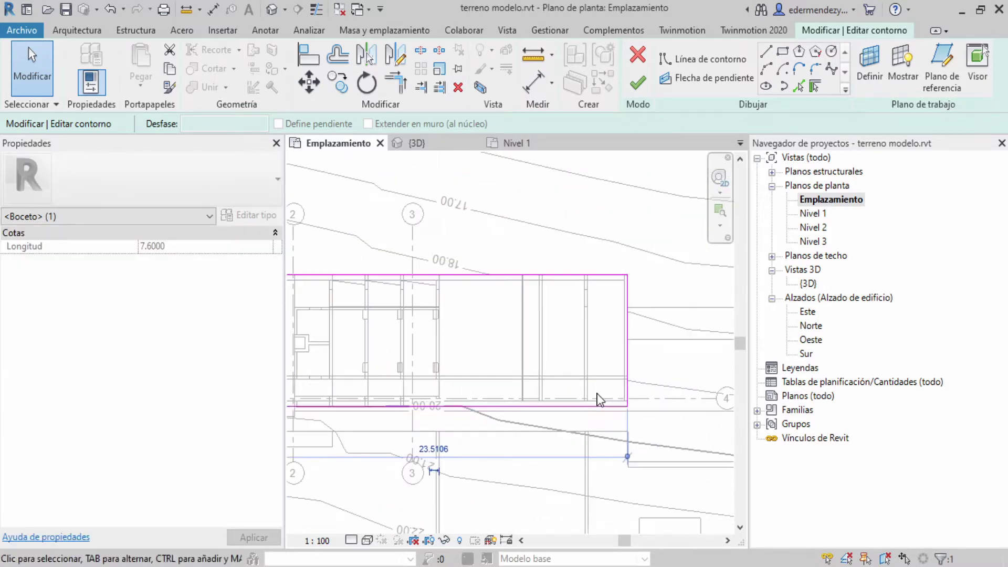
scroll(595, 411, "up", 2)
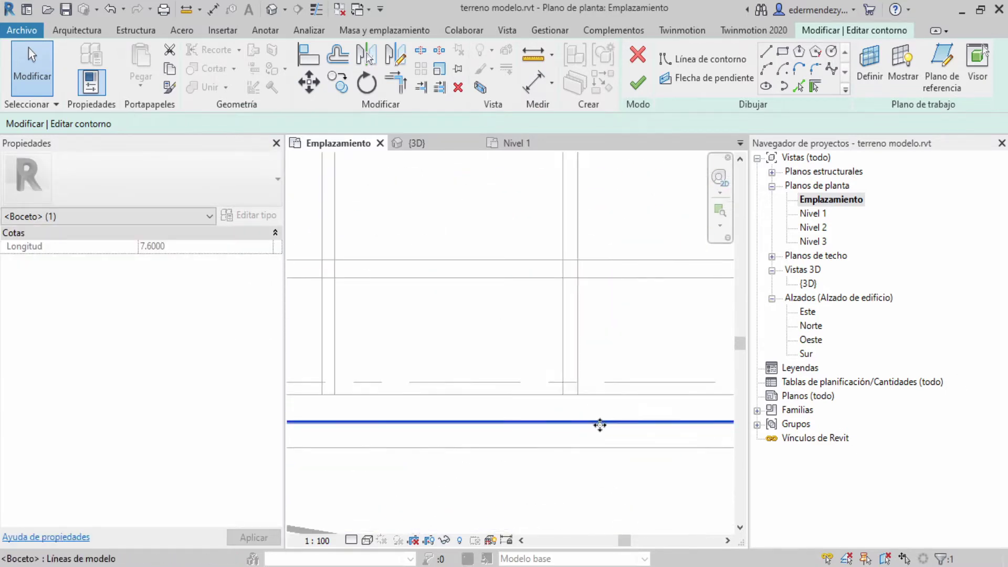
left_click(667, 397)
scroll(667, 396, "down", 2)
scroll(675, 342, "down", 1)
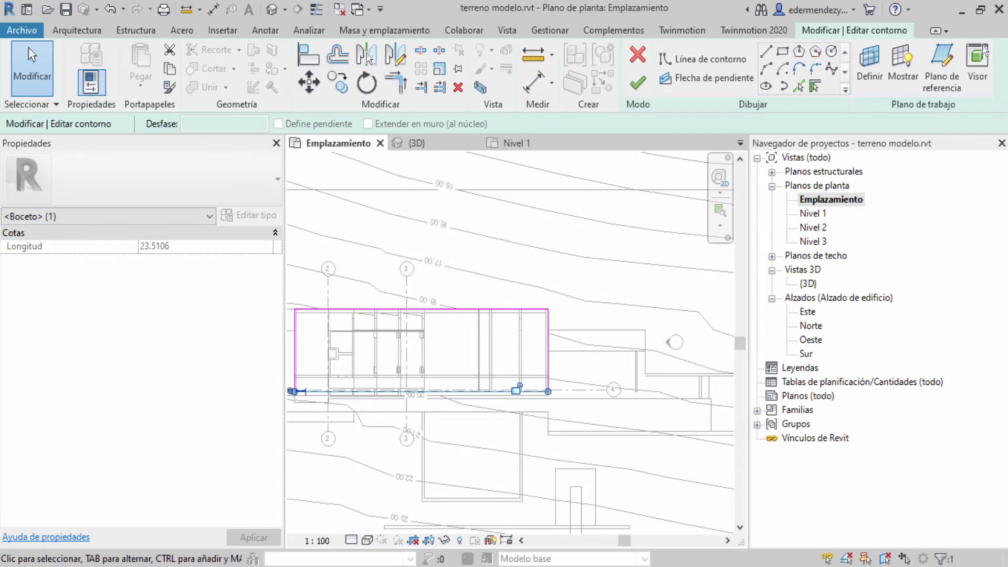
scroll(595, 337, "up", 1)
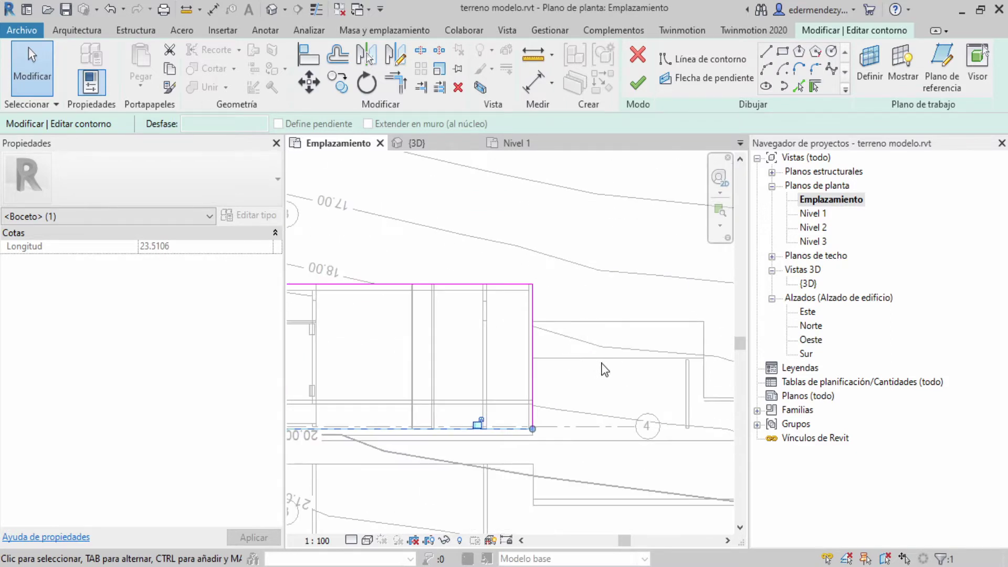
scroll(603, 366, "up", 1)
Step: Sketch a small rectangular boundary extension at the edge of the platform outline
key("Return")
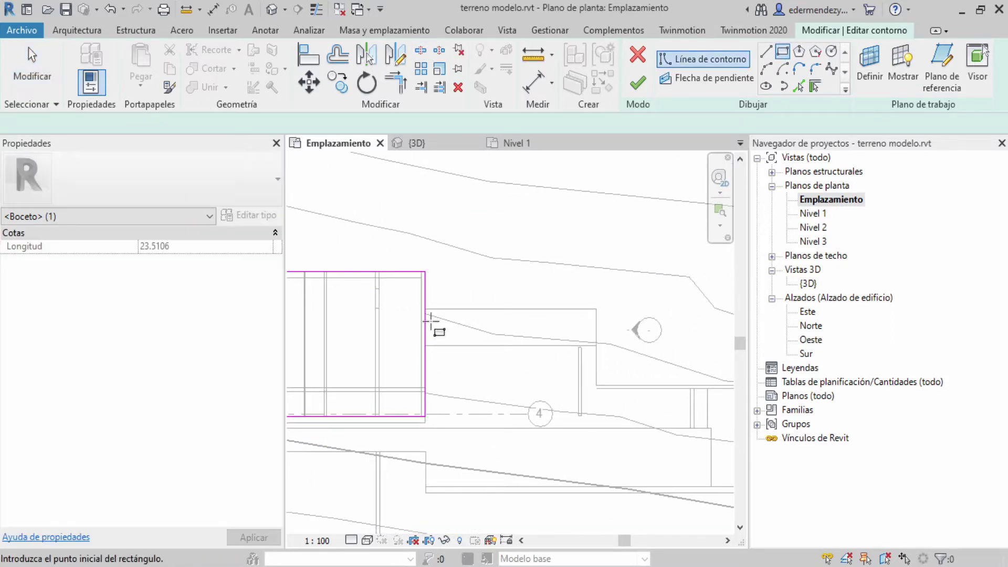
scroll(443, 363, "up", 3)
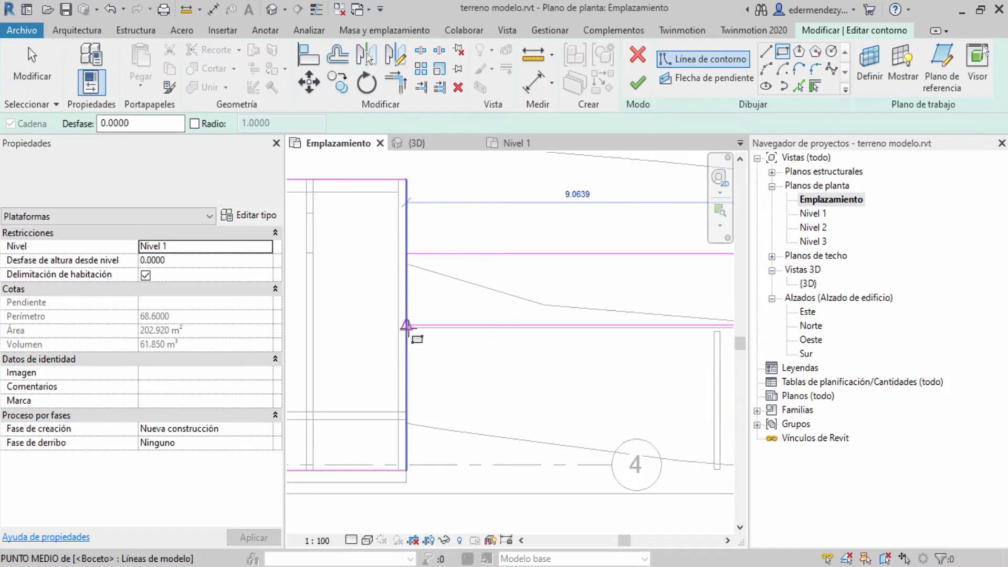
left_click(406, 325)
scroll(446, 304, "up", 2)
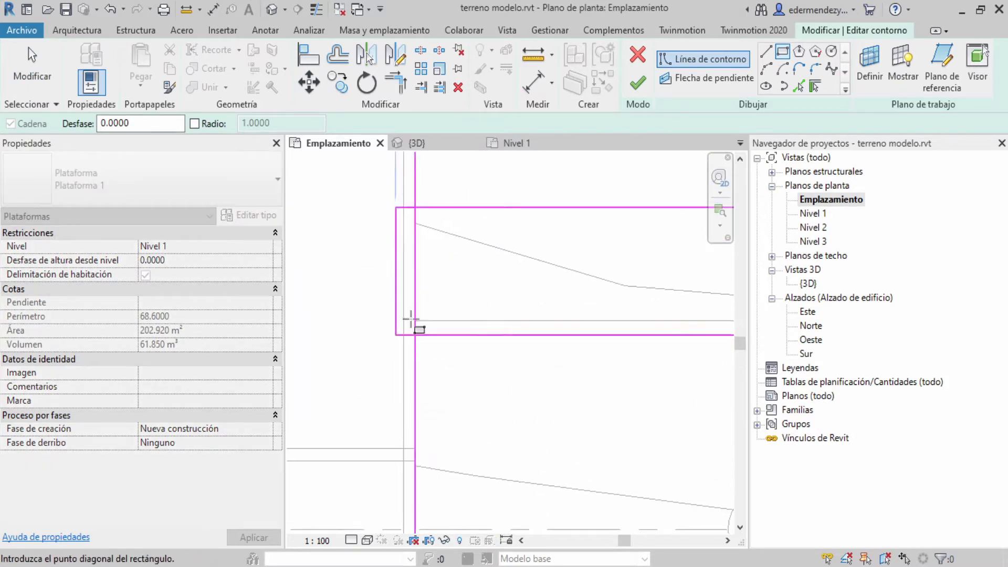
left_click(415, 320)
scroll(499, 321, "down", 5)
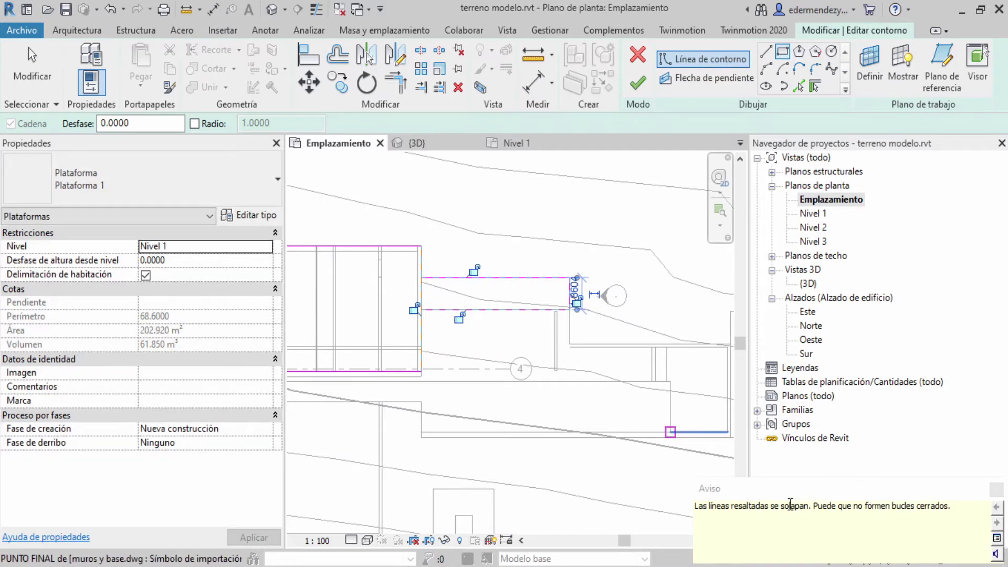
scroll(416, 295, "up", 1)
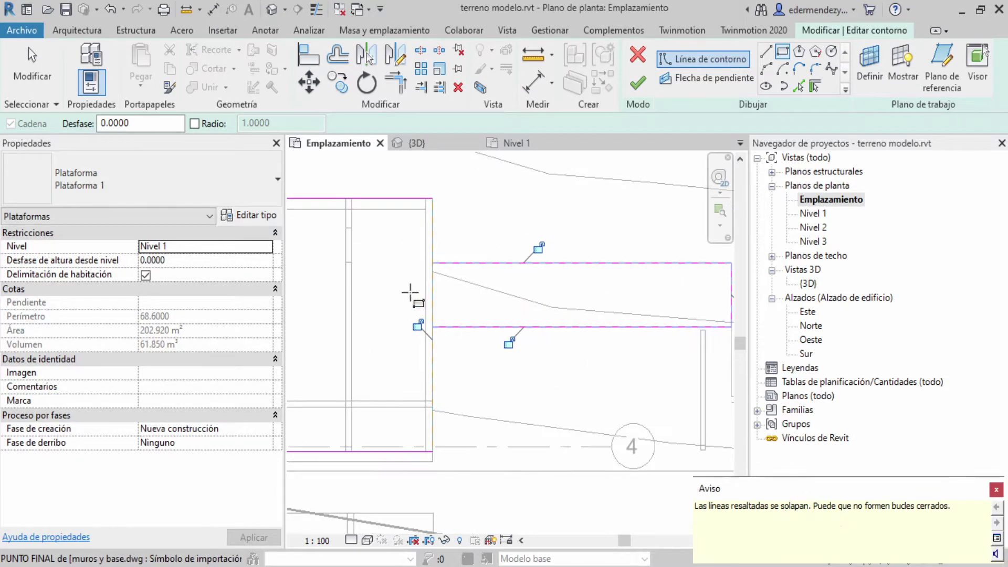
scroll(436, 290, "up", 1)
scroll(454, 278, "up", 2)
scroll(455, 342, "up", 1)
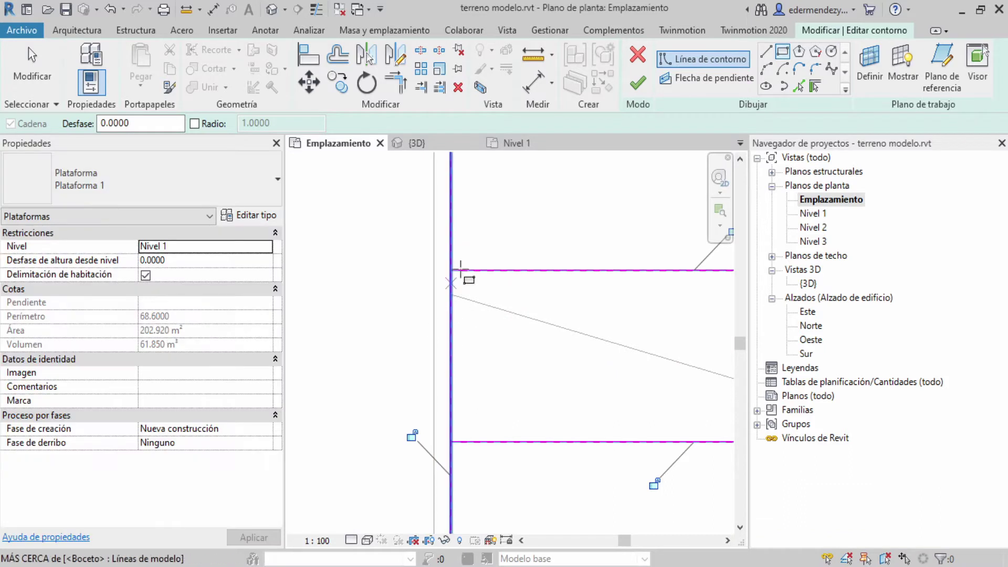
key("Escape")
key("Escape")
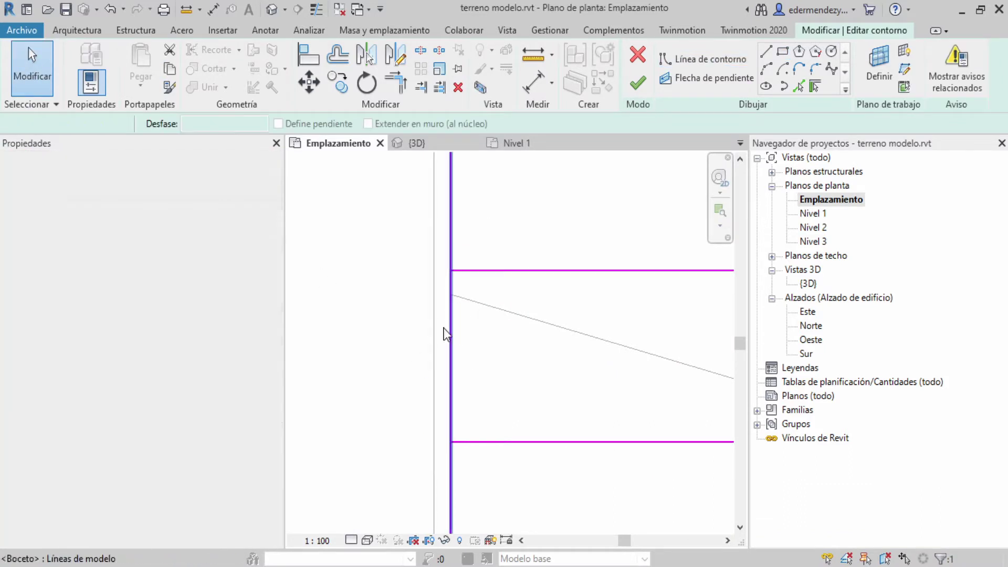
Step: Try trimming the vertical and horizontal boundary lines into a corner, dismissing the join error
middle_click_drag(513, 322, 548, 283)
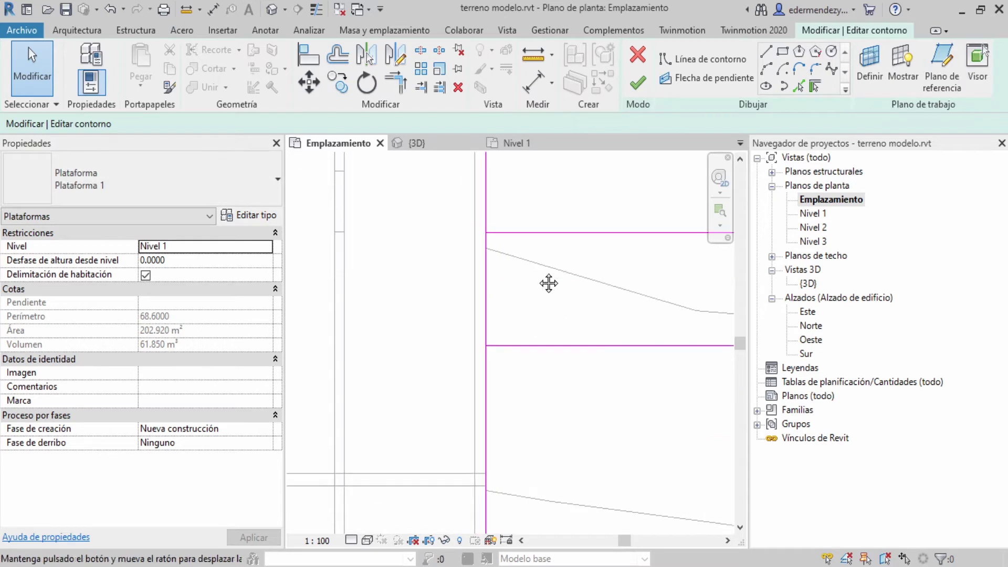
left_click(484, 219)
left_click(515, 232)
left_click(945, 547)
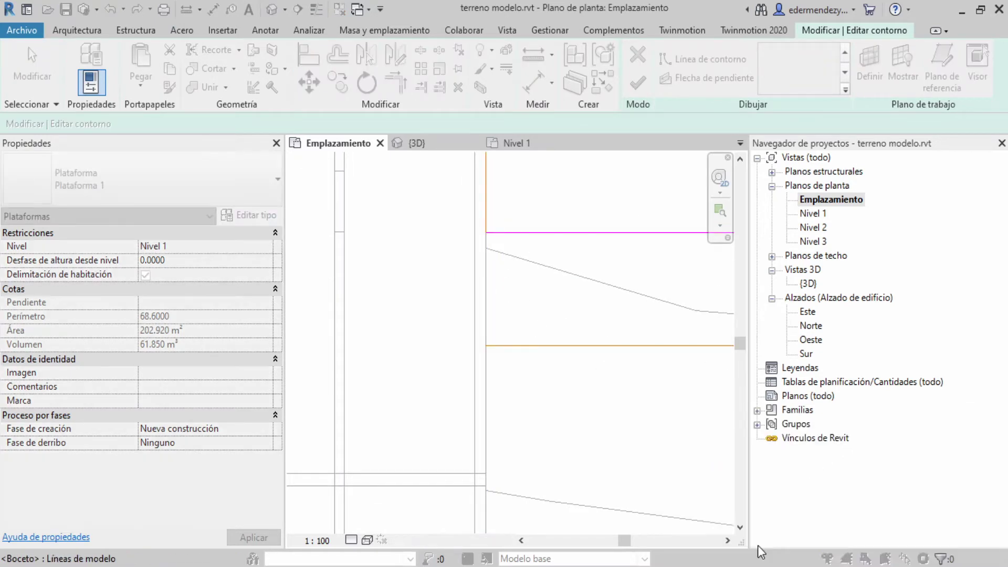
middle_click_drag(499, 399, 546, 374)
Step: Draw a single boundary line closing the bottom edge of the sketch
key("l")
key("i")
left_click(543, 304)
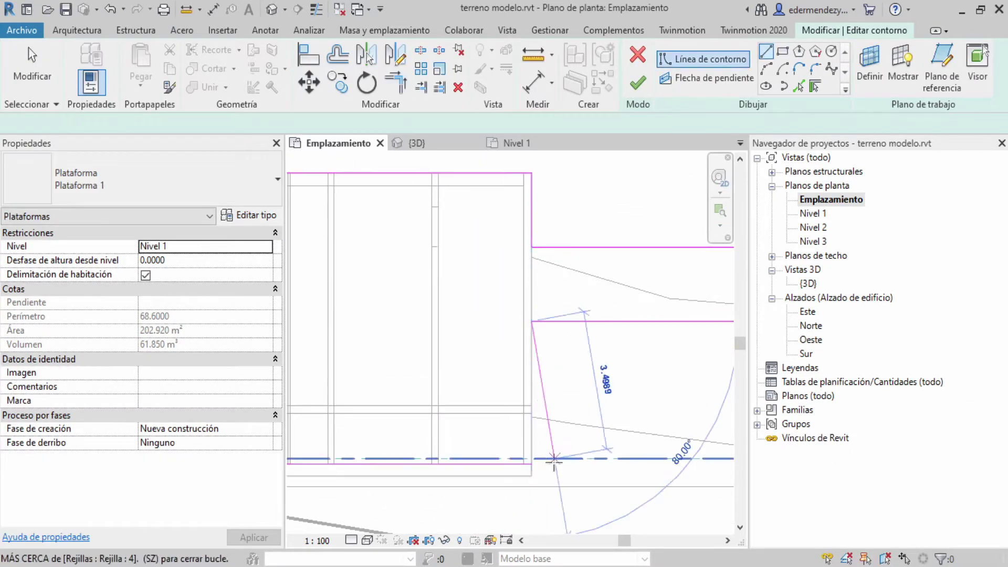
scroll(528, 323, "down", 3)
scroll(494, 309, "down", 2)
scroll(494, 309, "up", 3)
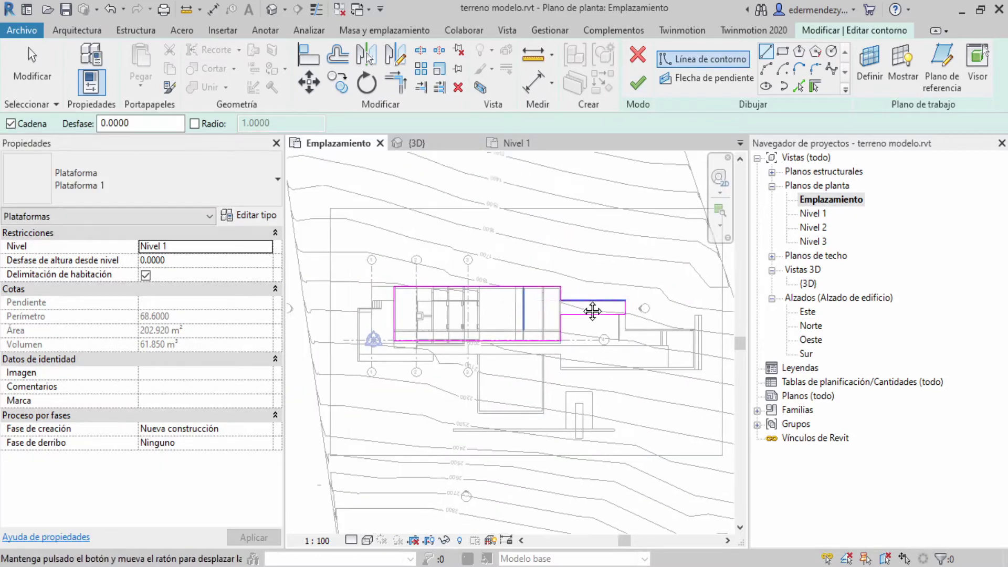
left_click(592, 327)
key("Escape")
key("Escape")
Step: Finish the boundary sketch to create the Nivel 1 building pad
scroll(681, 323, "up", 1)
scroll(604, 328, "down", 2)
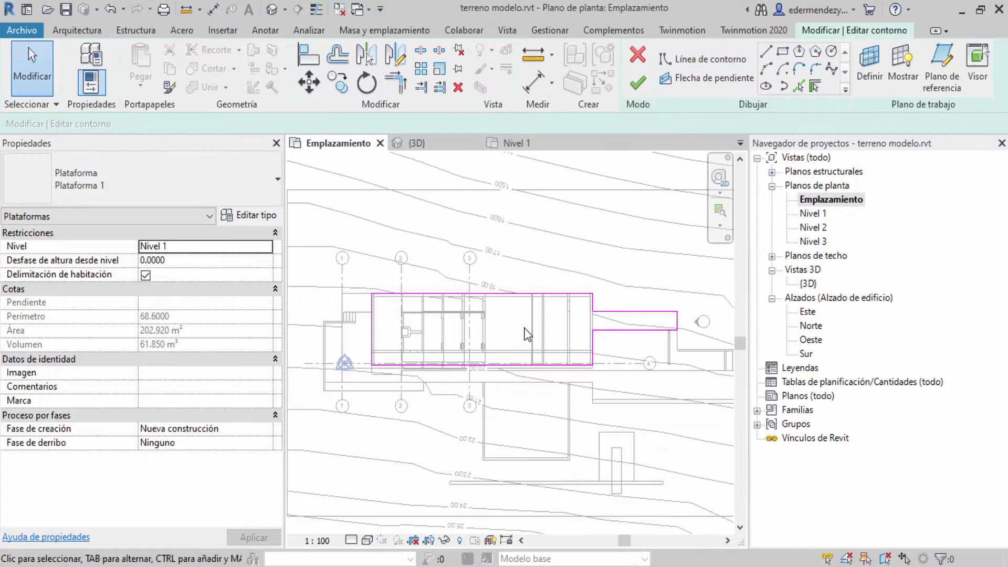
scroll(428, 327, "up", 3)
scroll(428, 326, "down", 1)
left_click(639, 84)
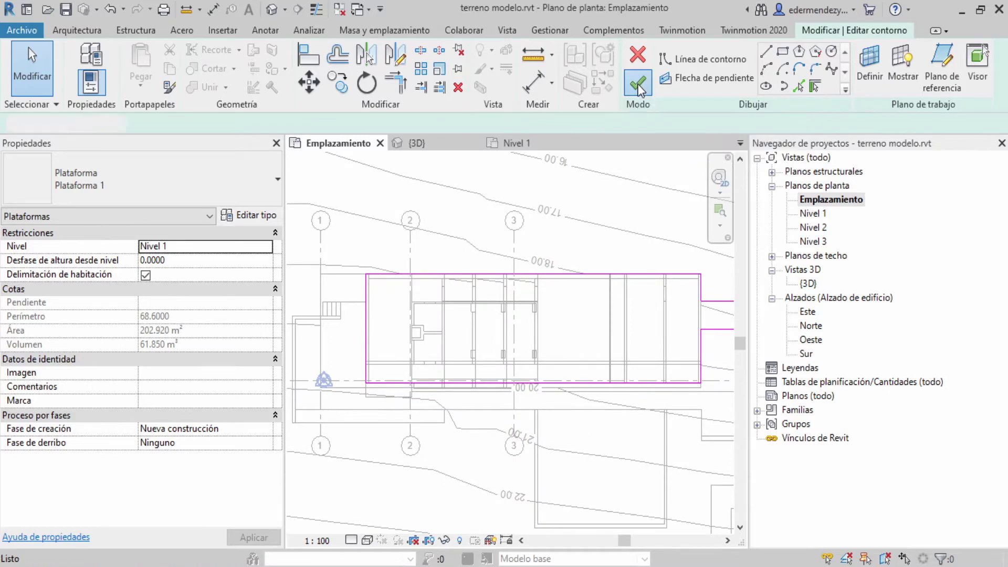
Step: Open the 3D view and orbit and pan around the Nivel 1 platform on the sloped terrain
double_click(809, 283)
scroll(510, 341, "down", 2)
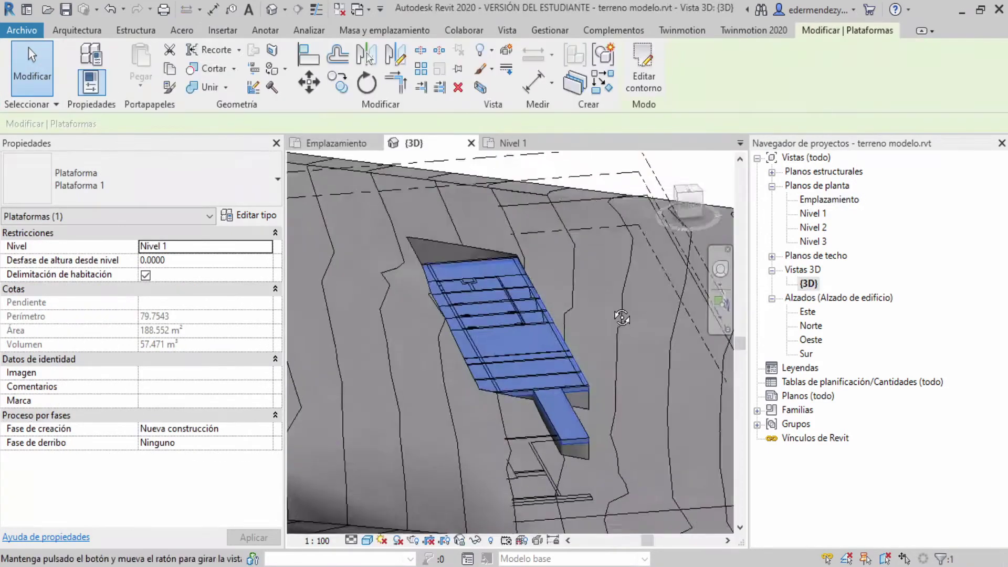
mouse_move(472, 341)
middle_mouse_down("shift")
mouse_move(509, 367)
mouse_move(861, 485)
middle_mouse_up("shift")
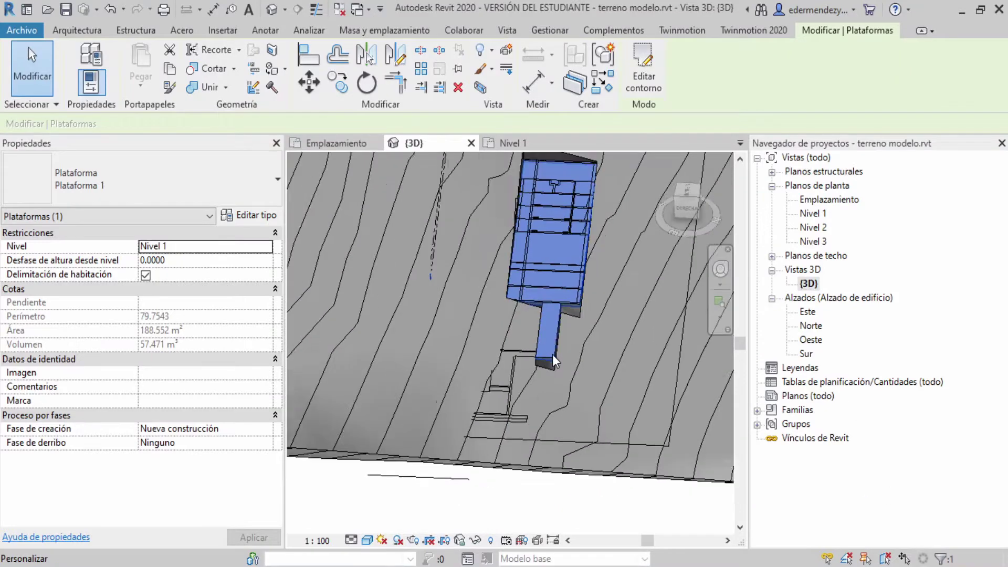
scroll(552, 371, "up", 3)
mouse_move(509, 378)
middle_mouse_down()
mouse_move(527, 399)
mouse_move(402, 237)
middle_mouse_up()
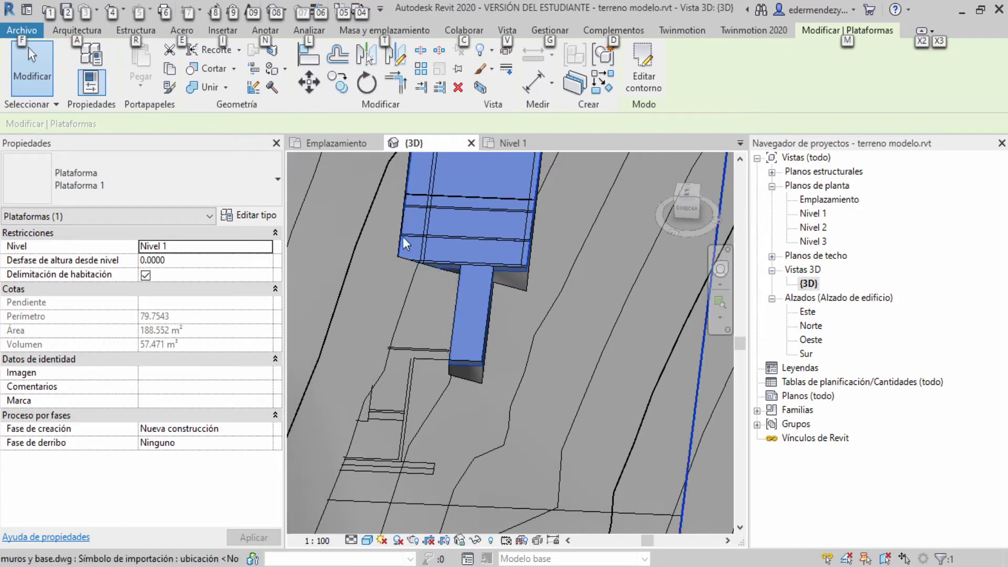
scroll(519, 478, "down", 2)
key("alt")
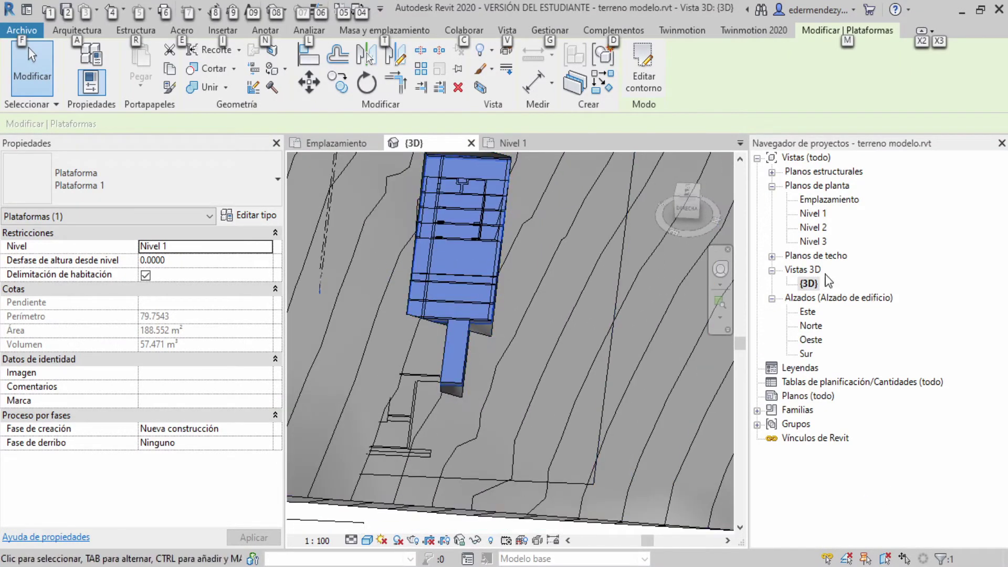
mouse_move(457, 427)
middle_mouse_down()
mouse_move(536, 380)
mouse_move(495, 324)
mouse_move(554, 377)
middle_mouse_up()
Step: Look down on the 188.552 m² pad and zoom in and out to inspect it
scroll(495, 324, "up", 2)
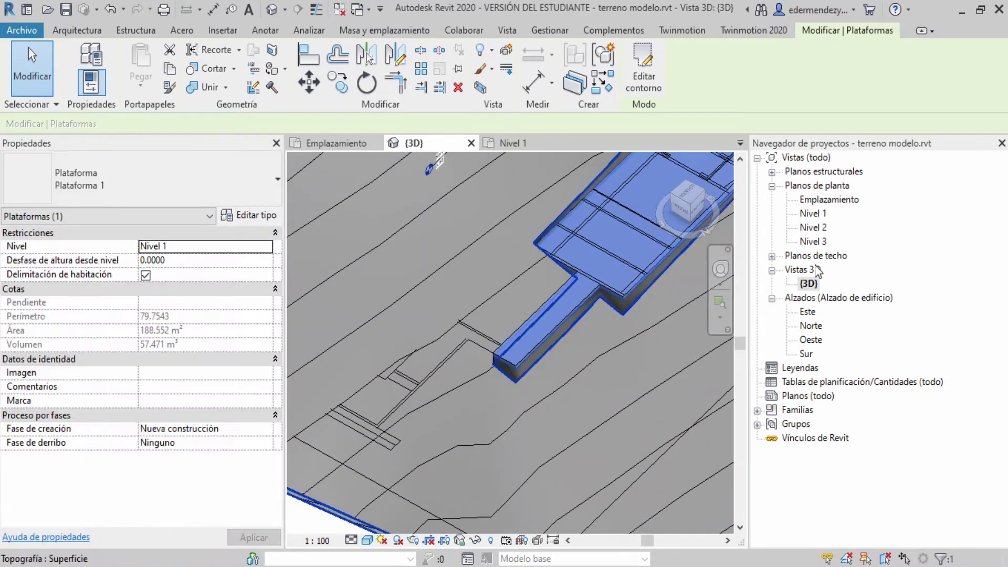
middle_click_drag(472, 339, 418, 369, "shift")
scroll(502, 337, "up", 2)
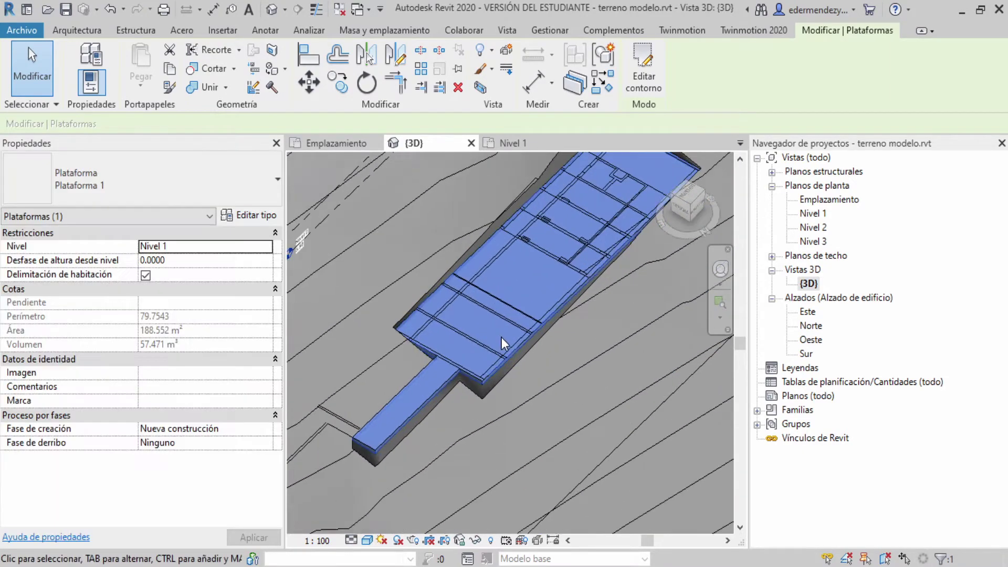
scroll(497, 377, "up", 2)
scroll(463, 420, "up", 2)
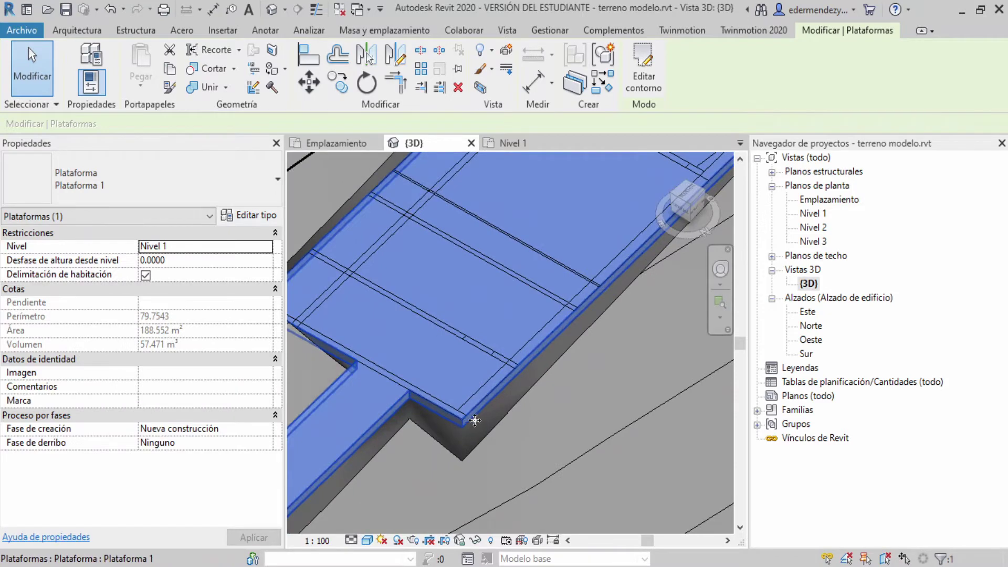
scroll(475, 420, "down", 2)
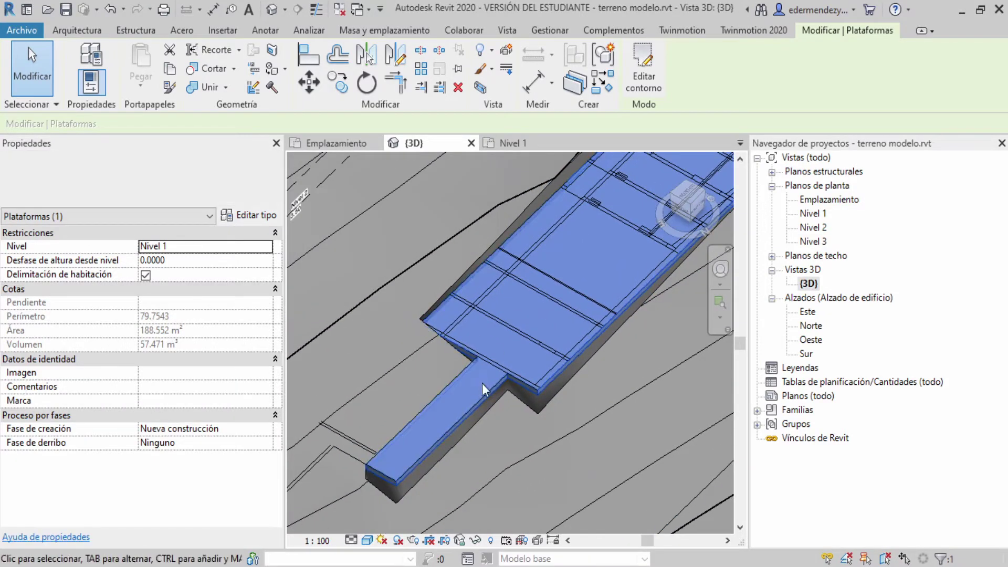
scroll(522, 399, "down", 1)
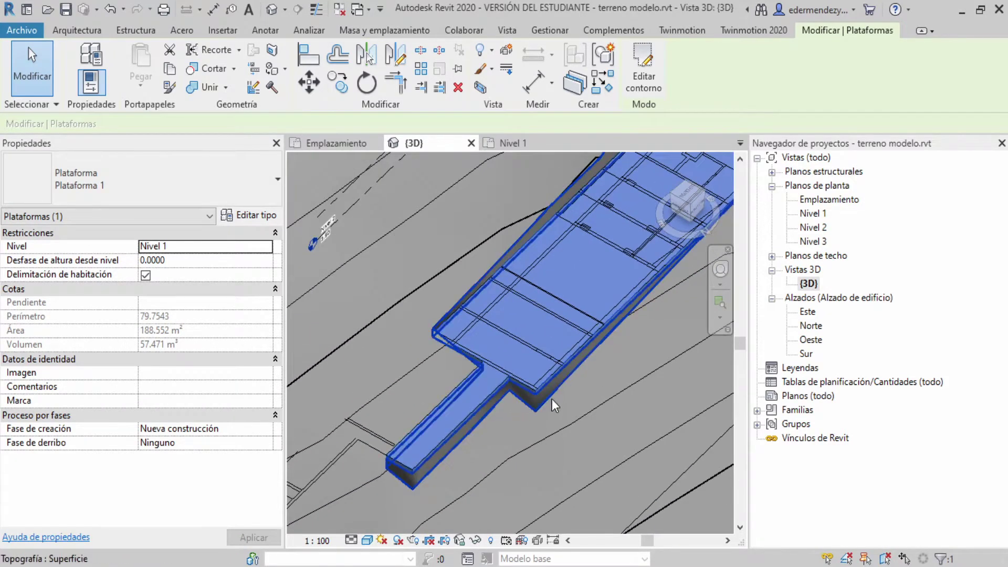
scroll(553, 398, "up", 1)
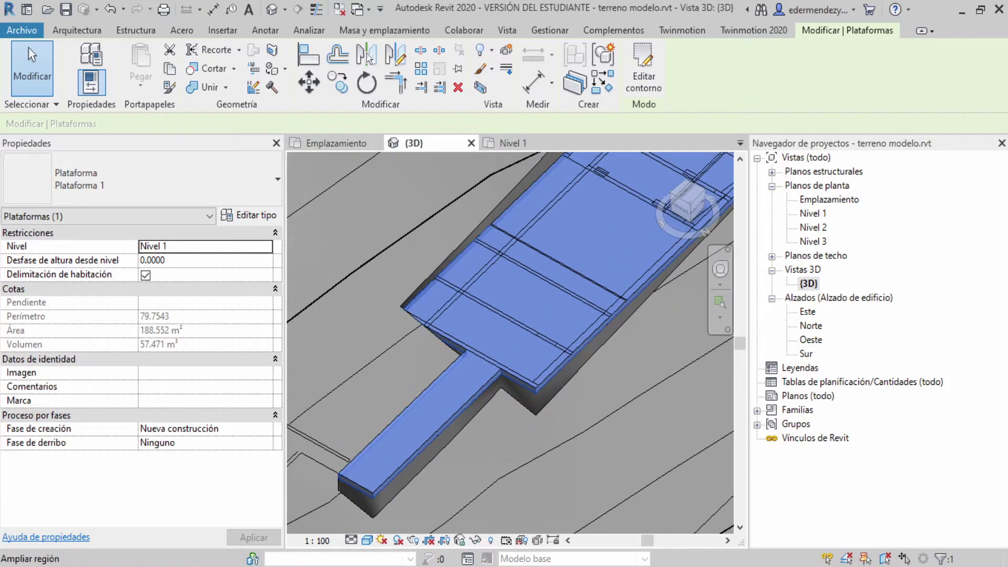
scroll(599, 377, "down", 3)
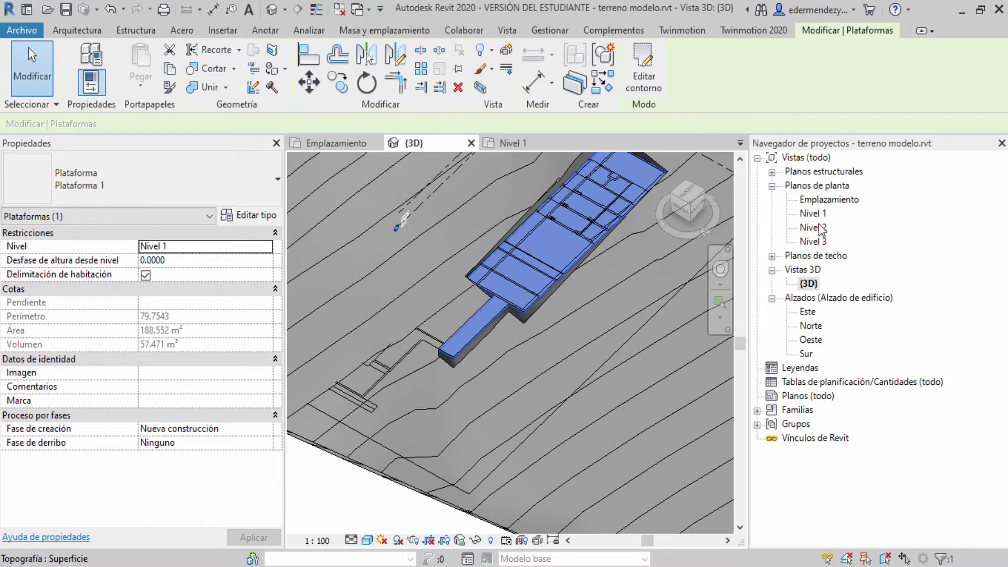
Step: Open the Emplazamiento site plan and start the Arquitectura Línea de modelo tool
double_click(823, 203)
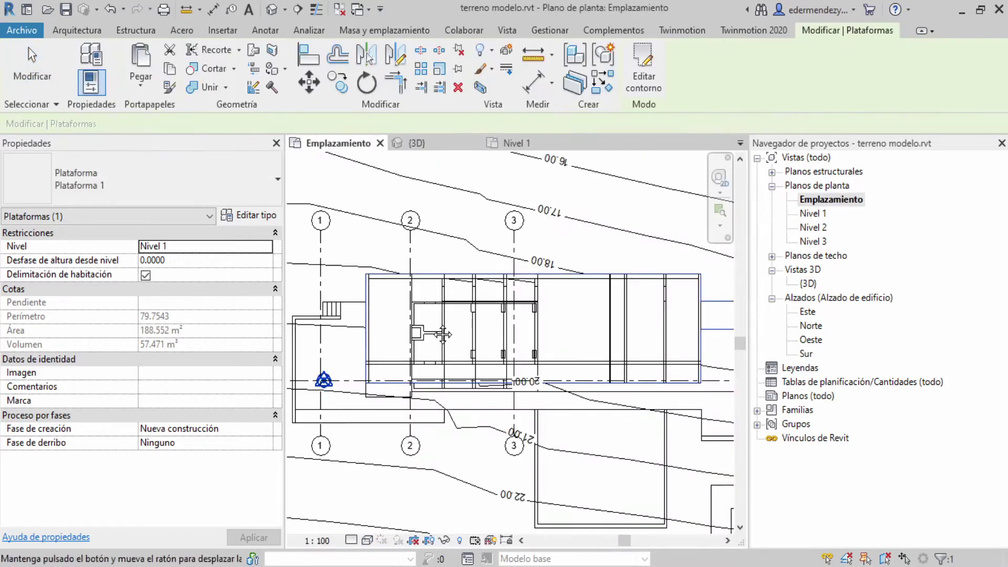
mouse_move(520, 327)
middle_mouse_down()
mouse_move(491, 365)
mouse_move(572, 374)
middle_mouse_up()
scroll(491, 365, "down", 2)
scroll(572, 374, "down", 2)
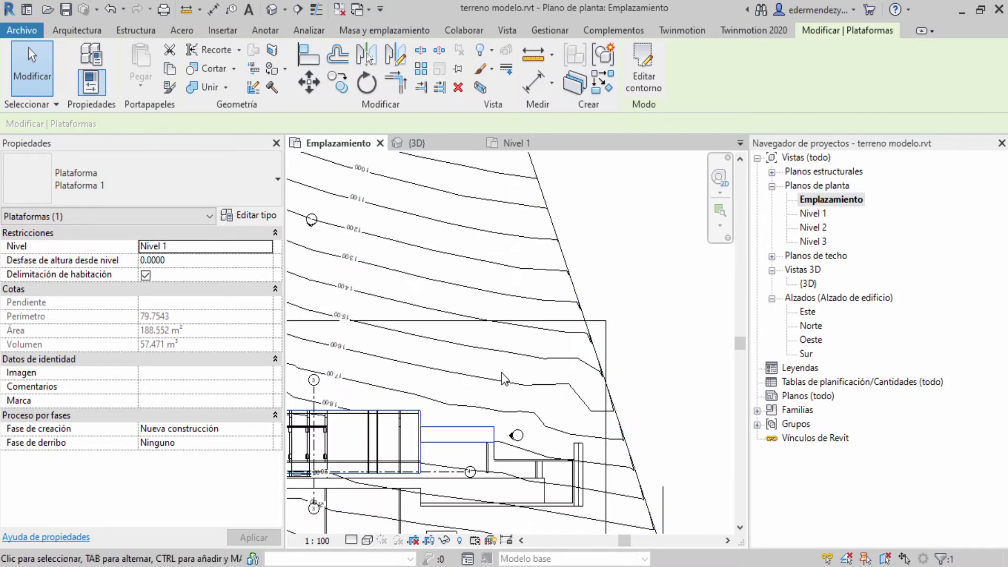
left_click(68, 34)
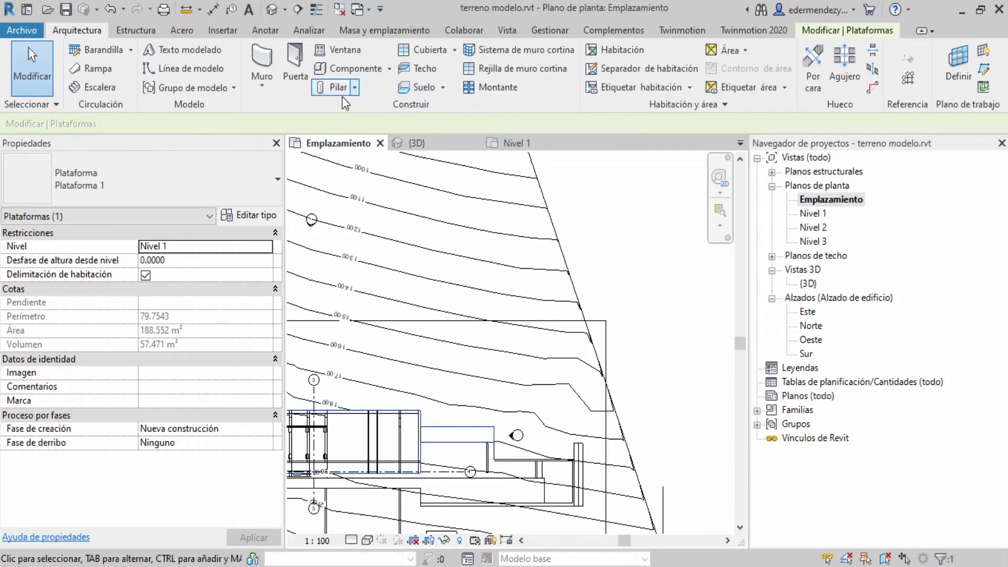
left_click(202, 76)
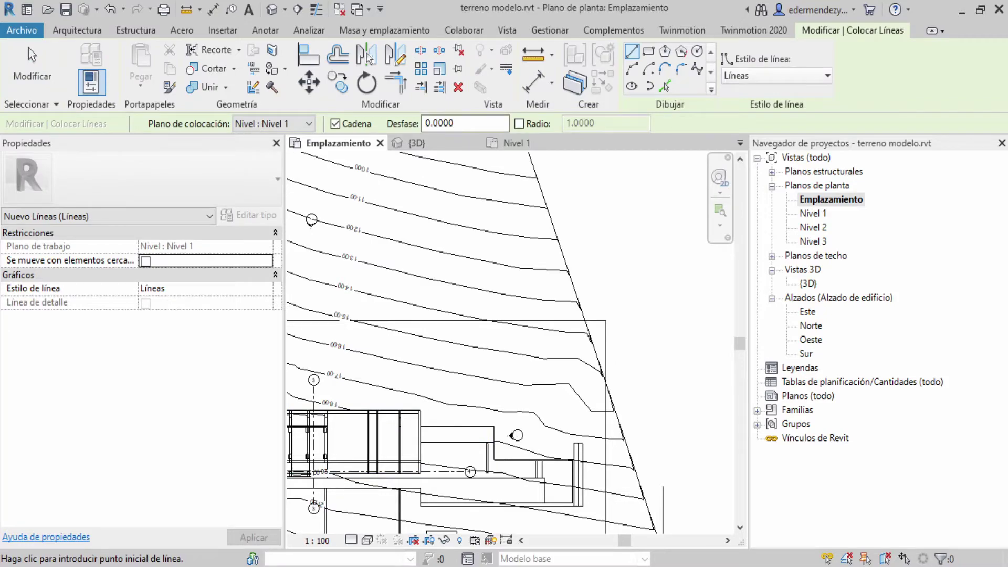
Step: Consult the reference site-plan image in Photoshop, then return to Revit's Arquitectura tools
key("alt+Tab")
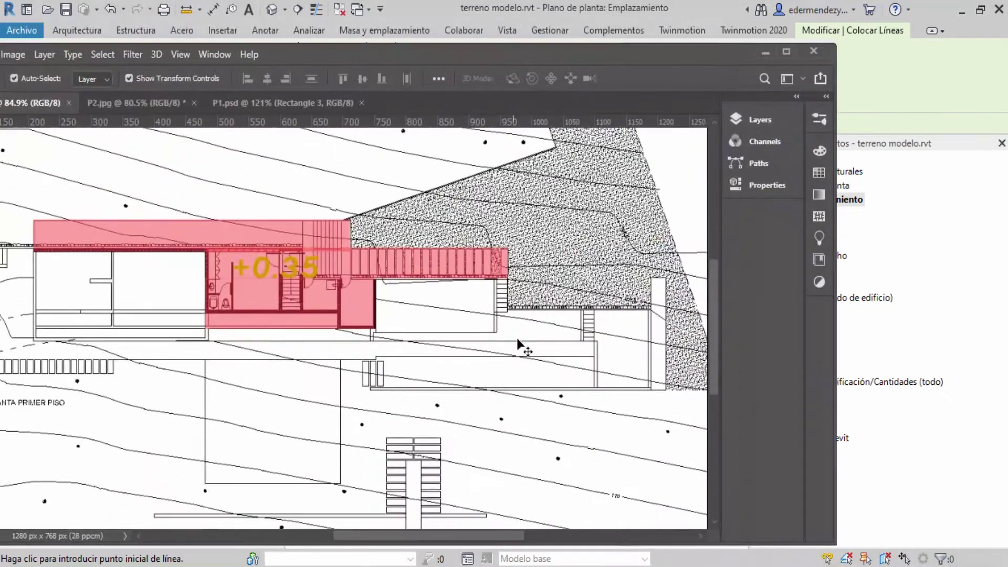
scroll(522, 342, "up", 1)
scroll(543, 287, "down", 2, "alt")
left_click_drag(525, 52, 1007, 94)
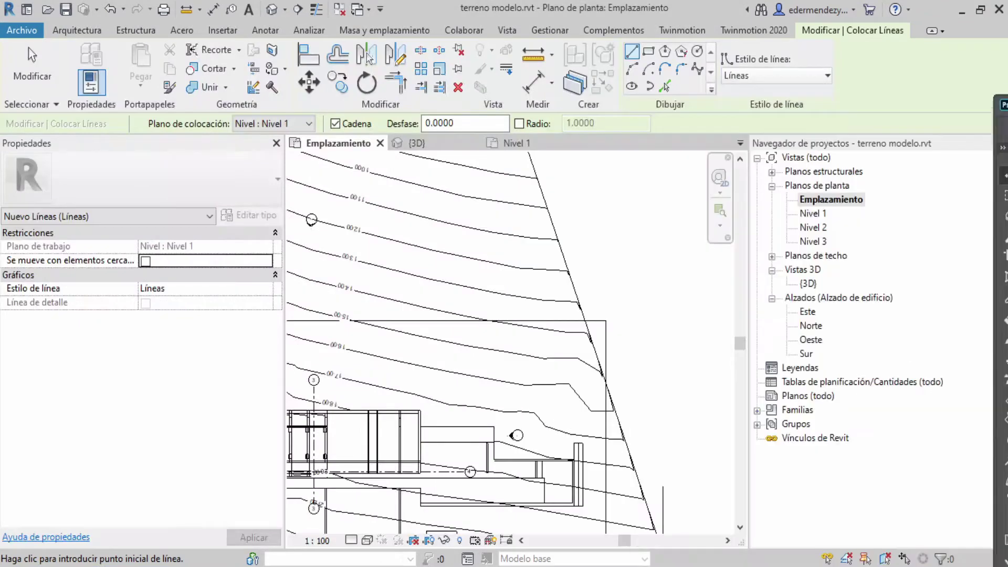
scroll(438, 394, "up", 3)
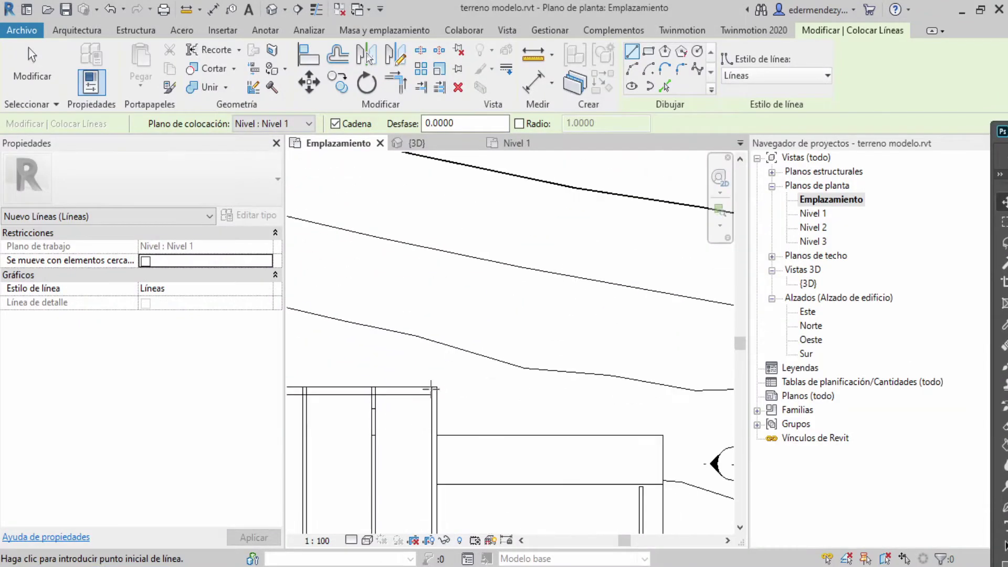
left_click(77, 33)
Step: Draw chained model lines from the building corner, including a 14.0000 segment
left_click(436, 387)
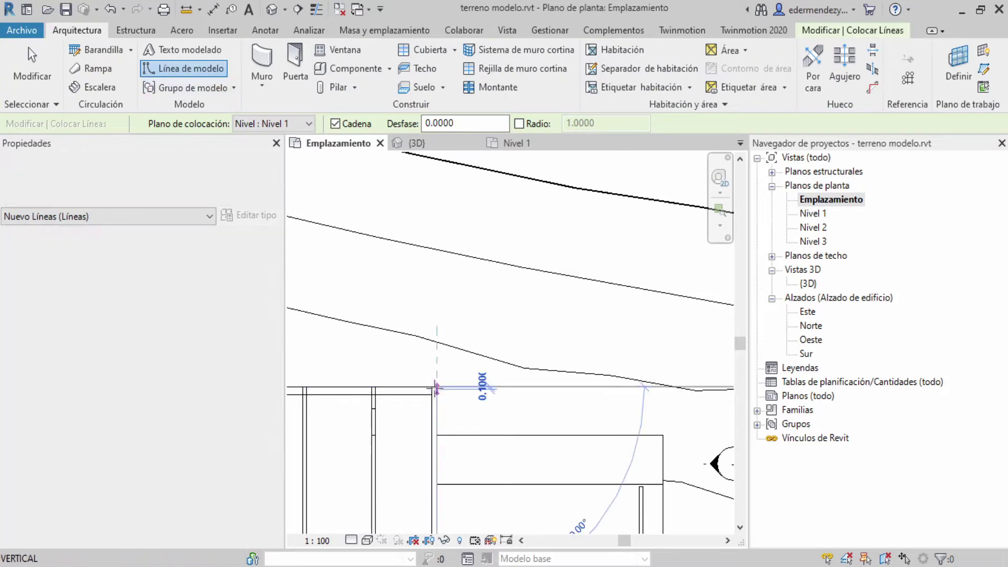
scroll(441, 394, "down", 3)
scroll(503, 351, "up", 1)
scroll(502, 351, "up", 2)
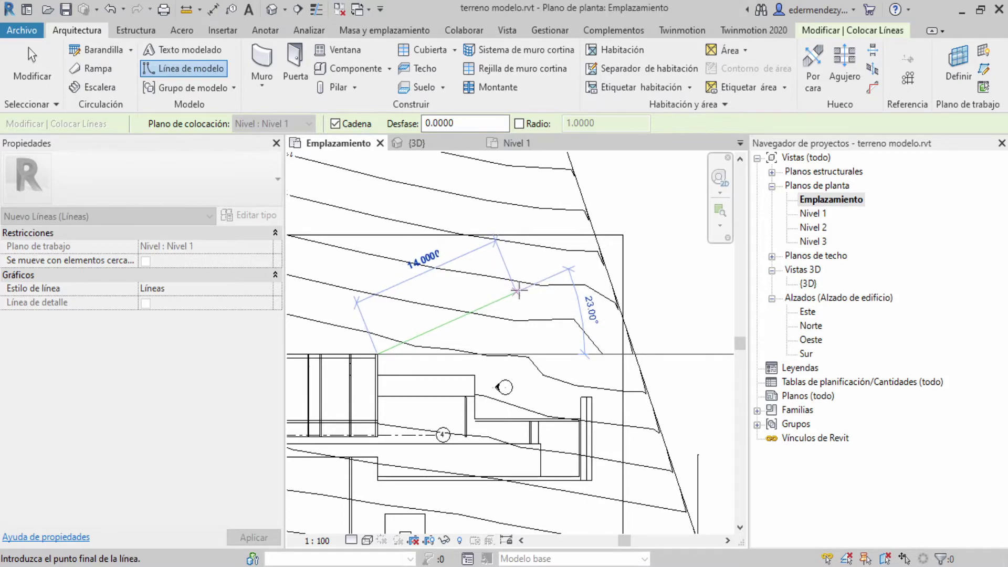
left_click(519, 289)
scroll(519, 289, "down", 3)
mouse_move(497, 236)
middle_mouse_down()
mouse_move(565, 421)
mouse_move(609, 404)
middle_mouse_up()
scroll(479, 210, "up", 3)
scroll(609, 404, "up", 2)
scroll(623, 409, "down", 2)
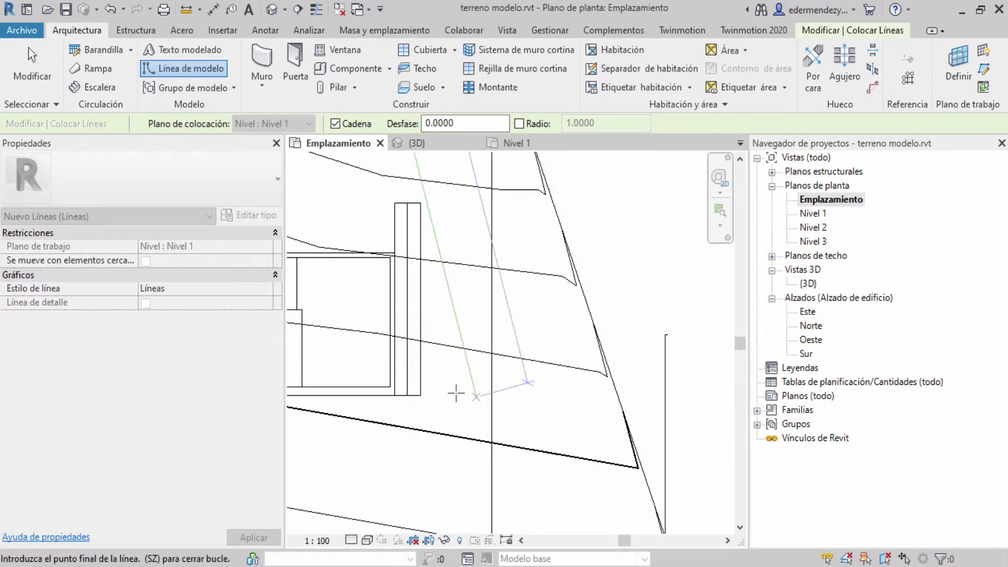
left_click(646, 411)
scroll(611, 381, "down", 1)
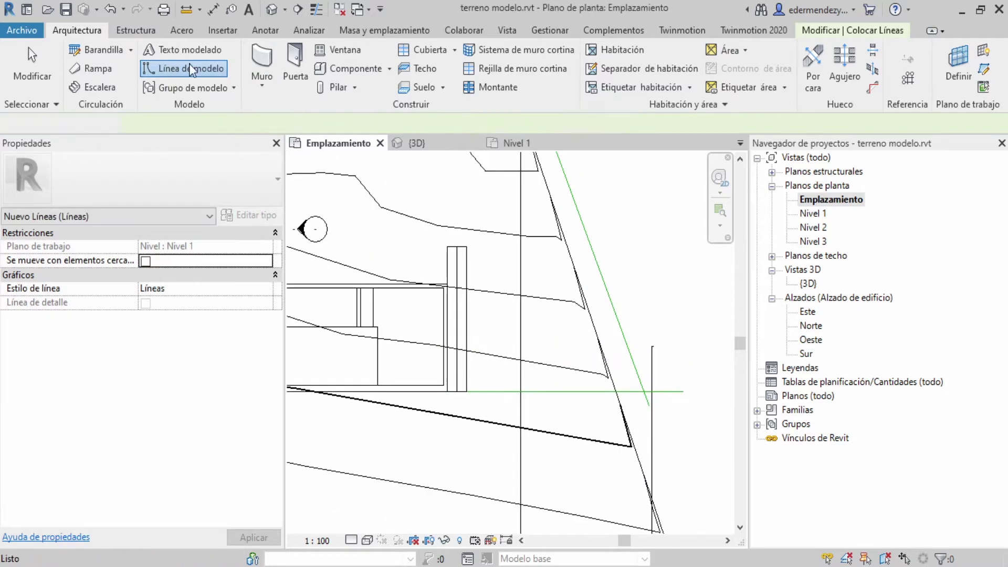
key("Escape")
Step: Join the horizontal and diagonal model lines into a corner with Trim/Extend to Corner
key("t")
key("r")
left_click(627, 337)
left_click(633, 391)
scroll(638, 392, "down", 1)
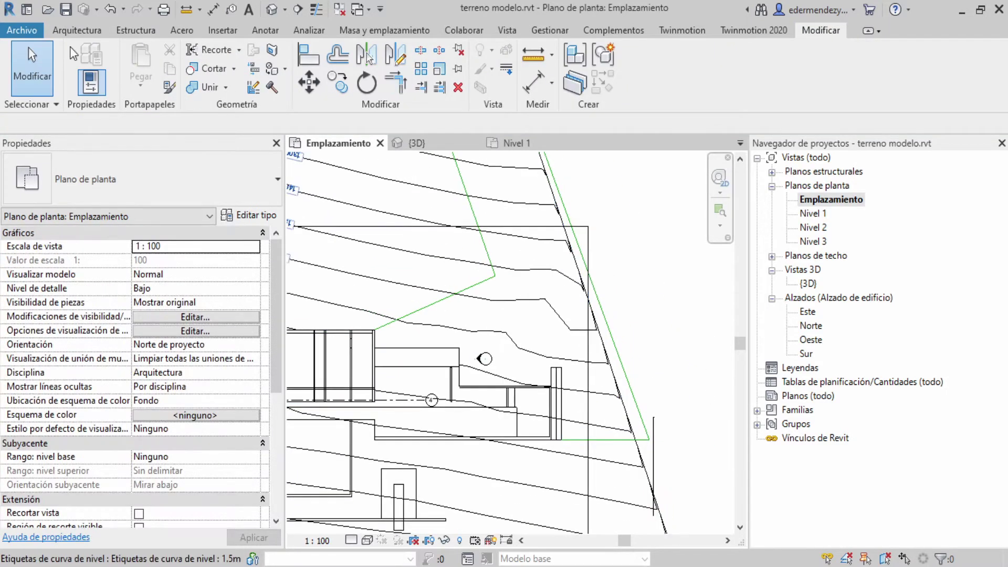
Step: Draw the closing model line back to the building corner and view the outline in 3D
key("l")
key("i")
scroll(678, 408, "up", 3)
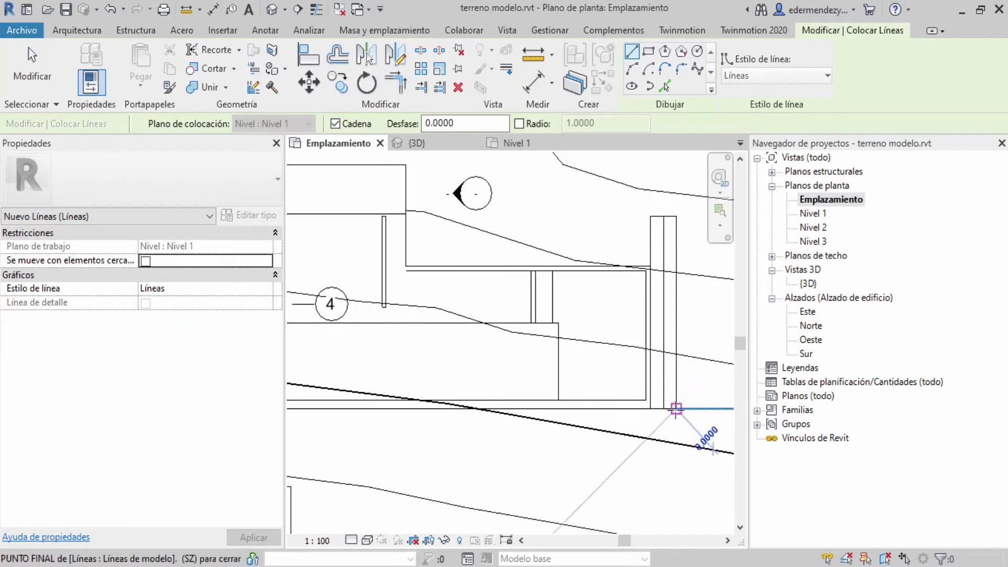
left_click(676, 408)
scroll(577, 236, "down", 1)
mouse_move(436, 231)
middle_mouse_down()
mouse_move(561, 329)
mouse_move(559, 309)
middle_mouse_up()
left_click(560, 309)
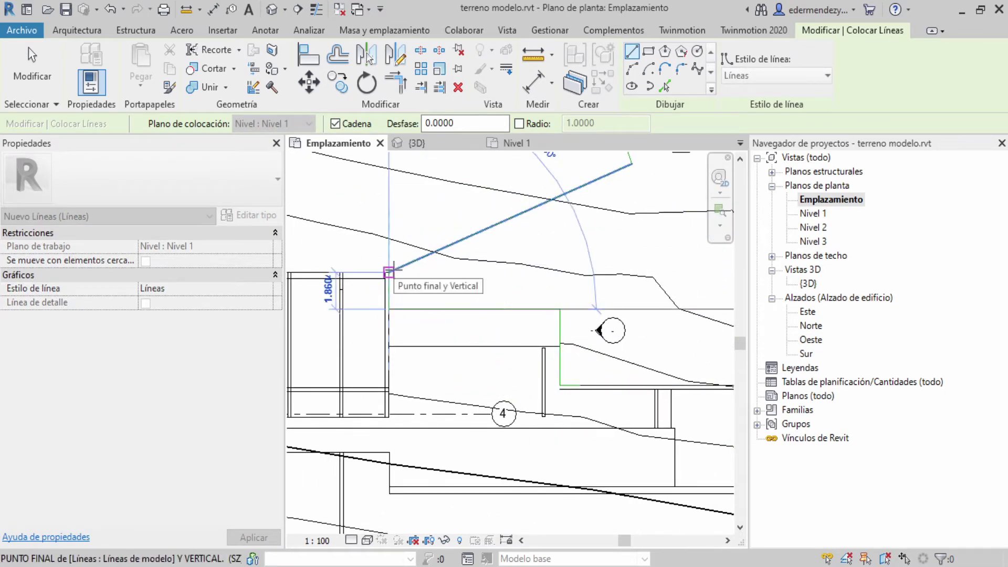
scroll(525, 316, "down", 3)
double_click(808, 283)
mouse_move(463, 350)
middle_mouse_down("shift")
mouse_move(491, 399)
mouse_move(504, 389)
middle_mouse_up("shift")
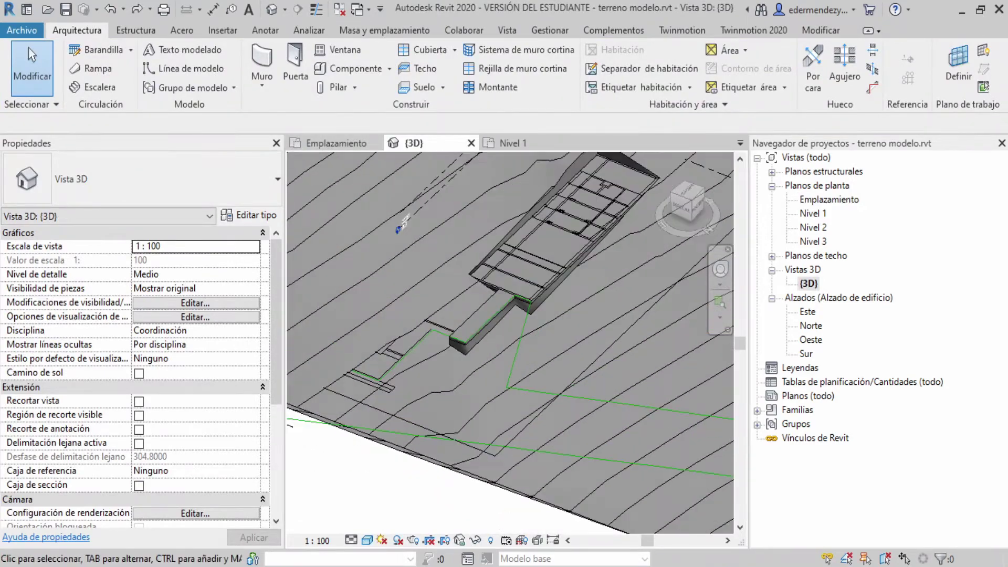
Step: Open Emplazamiento and briefly start then cancel the model line tool twice
double_click(830, 200)
key("l")
key("i")
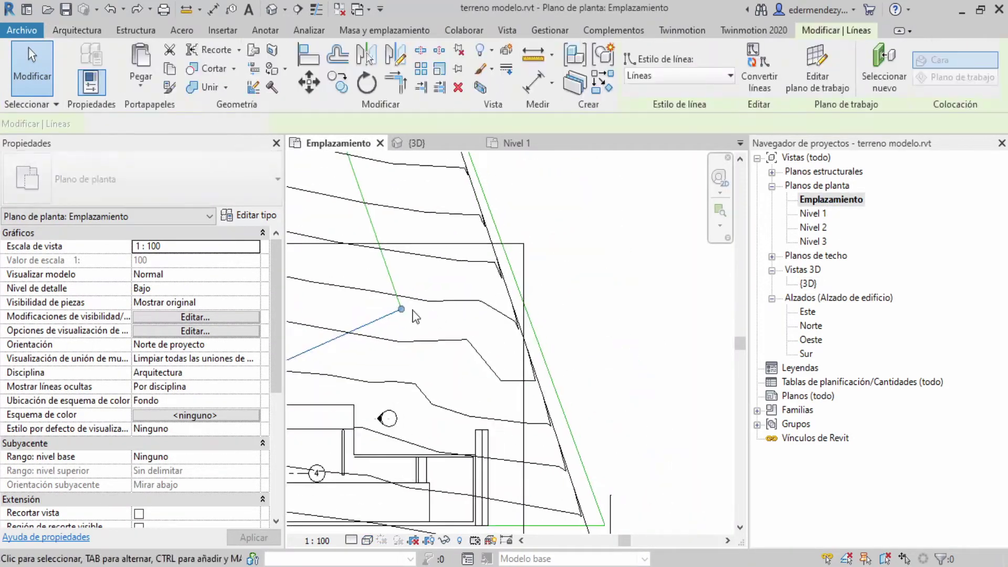
key("Escape")
key("Escape")
key("l")
key("i")
key("Escape")
key("Escape")
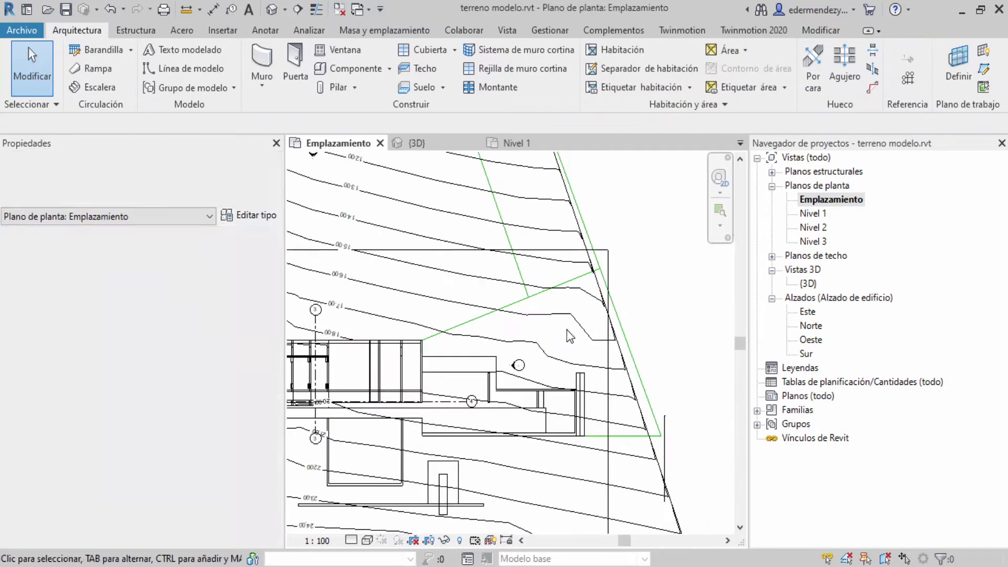
Step: Return to the 3D view and orbit and zoom around the platform's step corner
double_click(808, 283)
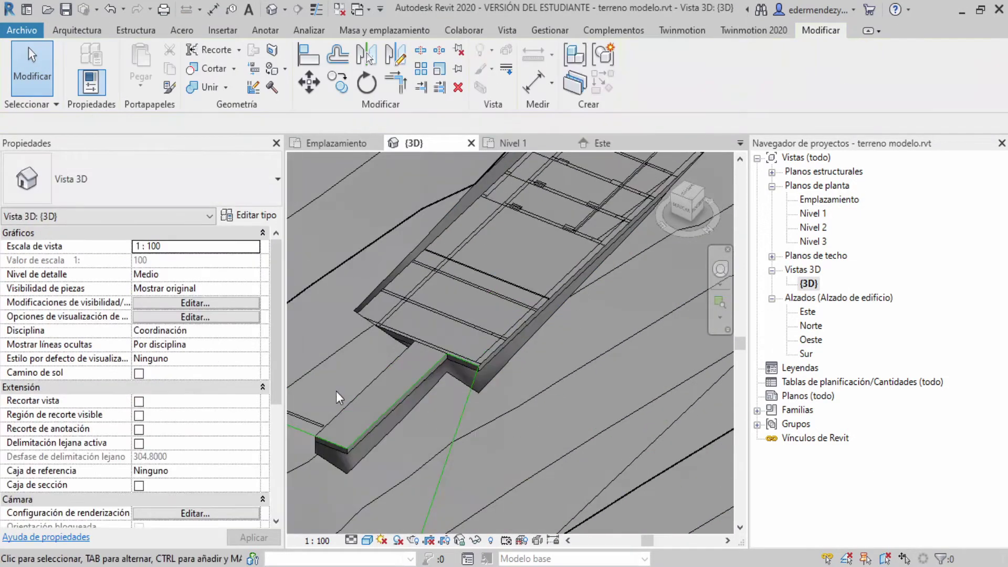
scroll(477, 360, "up", 3)
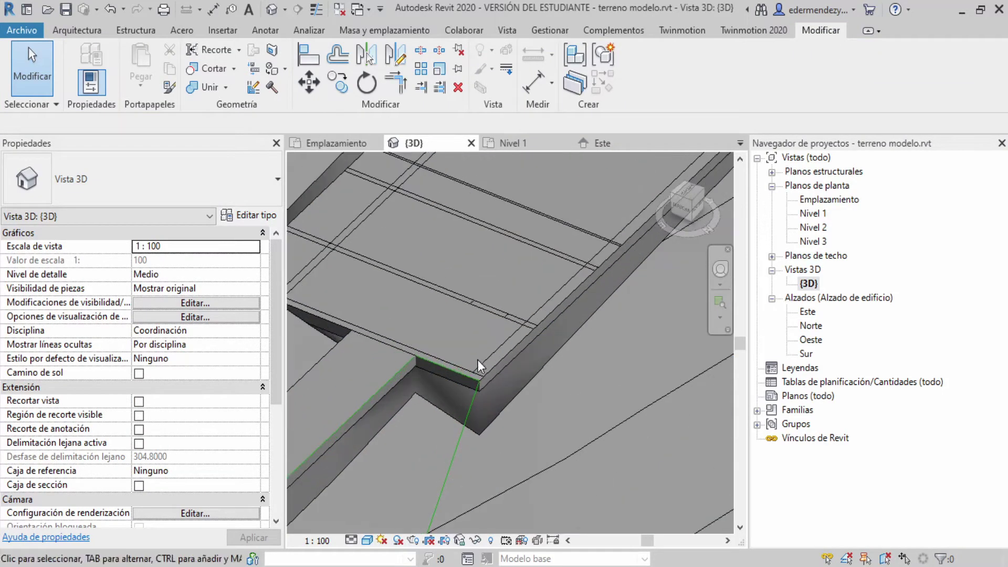
scroll(507, 371, "down", 3)
middle_click_drag(426, 408, 457, 341, "shift")
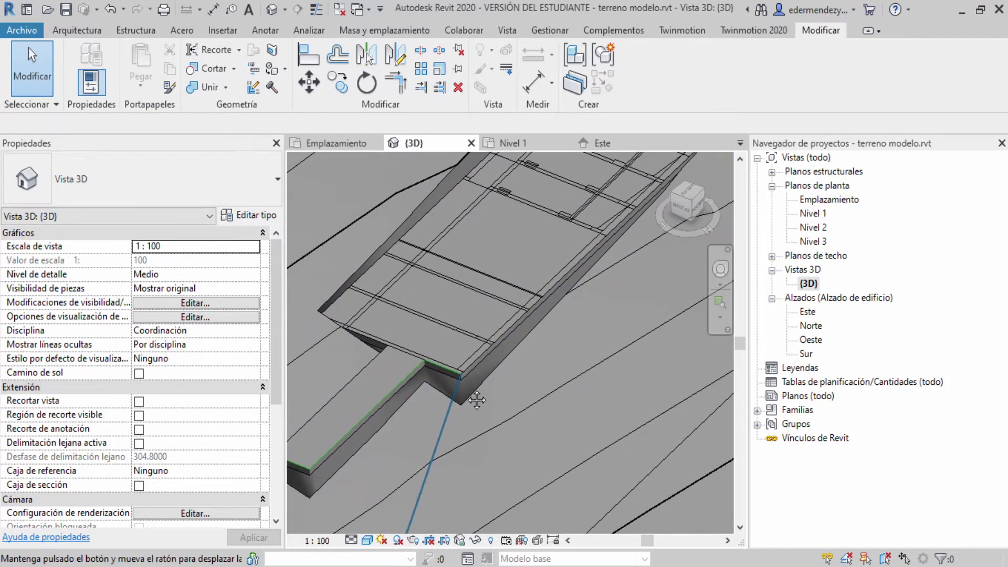
scroll(578, 287, "up", 2)
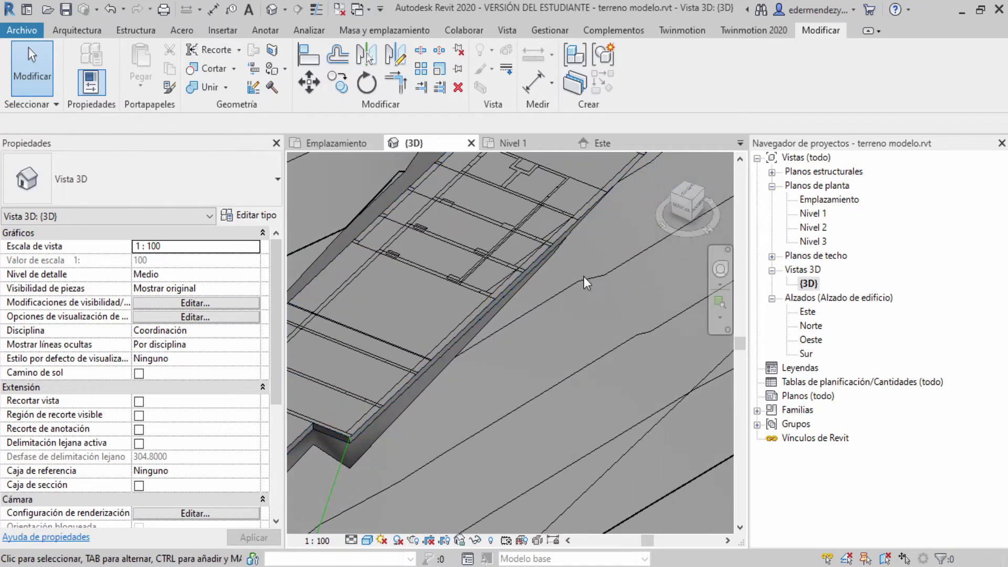
scroll(584, 277, "up", 2)
Step: Select the topography and start Colocar punto in Editar superficie at absolute Elevación 19
left_click(499, 312)
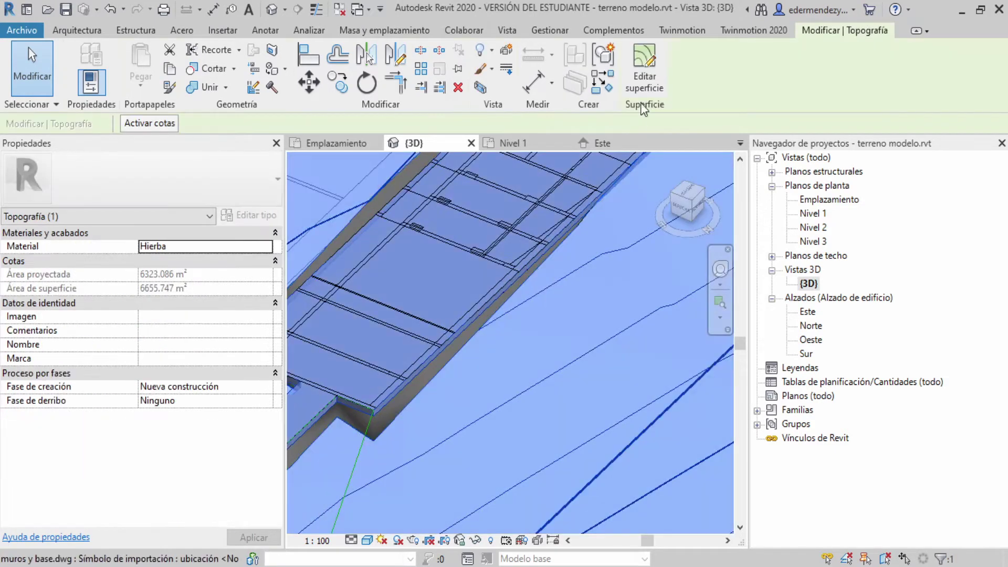
left_click(654, 68)
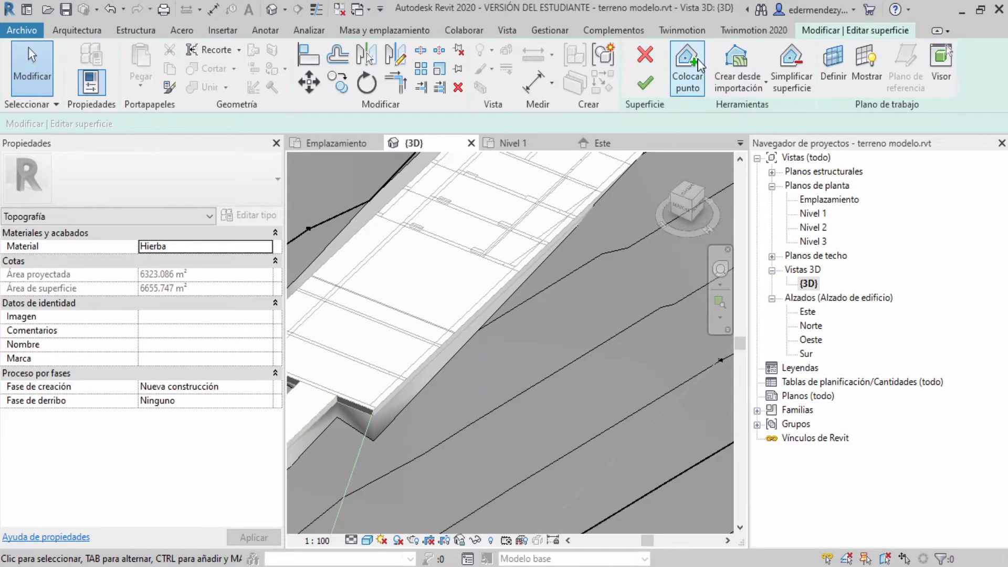
left_click(688, 68)
left_click(356, 237)
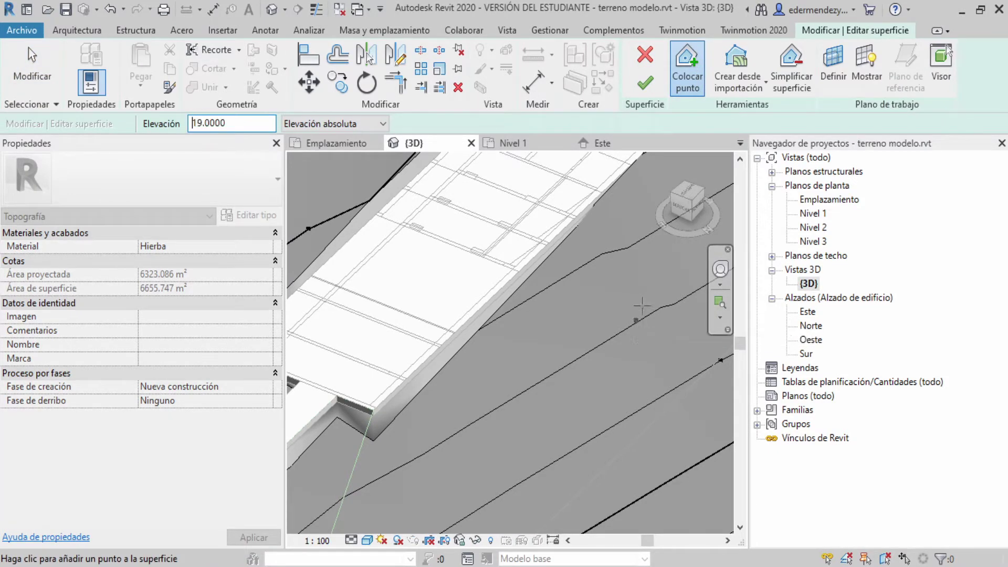
Step: Place elevation-19 points on the platform edge and at two platform corners
scroll(498, 293, "up", 3)
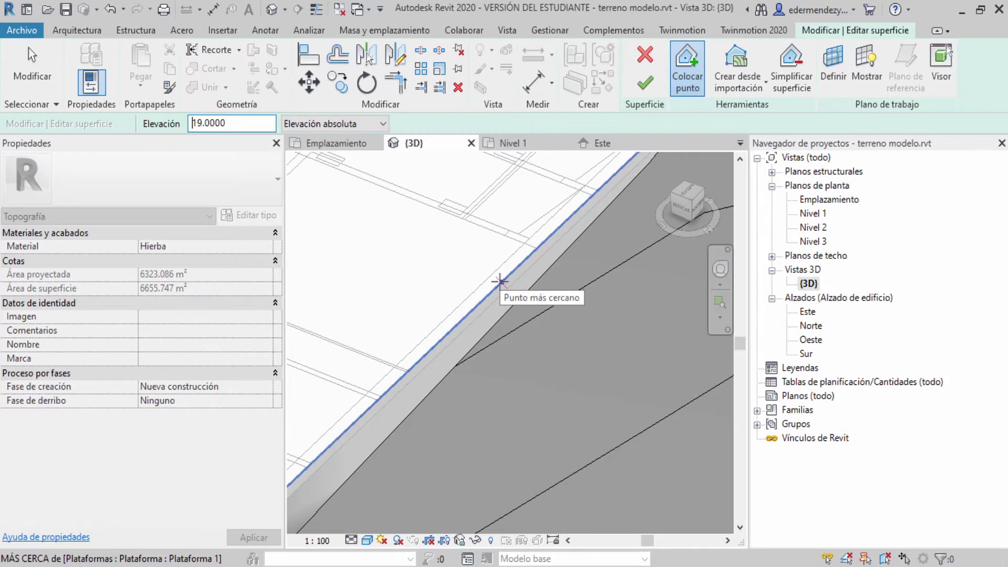
left_click(500, 281)
scroll(428, 281, "down", 2)
scroll(401, 356, "down", 2)
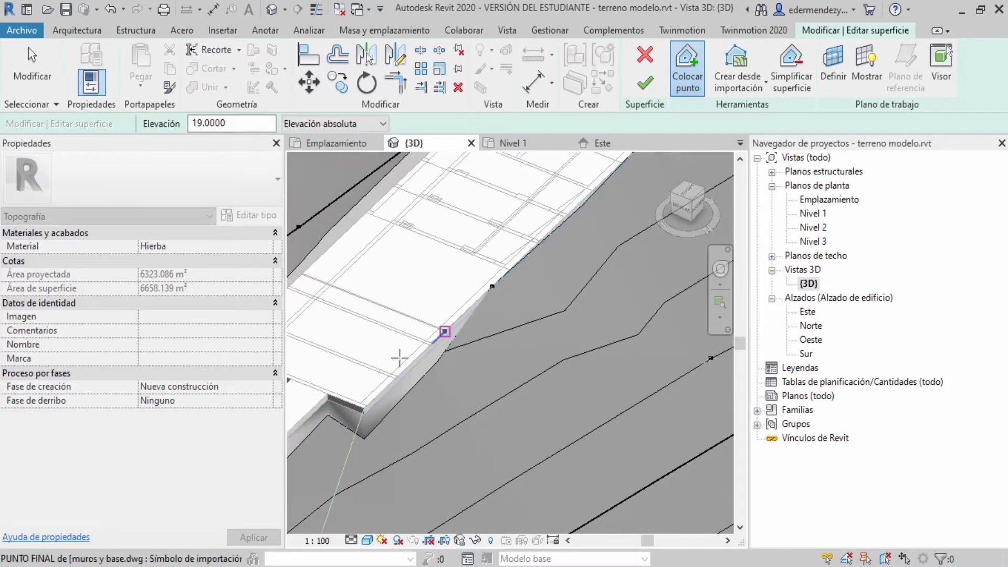
scroll(494, 389, "down", 2)
scroll(493, 389, "up", 3)
scroll(472, 385, "up", 2)
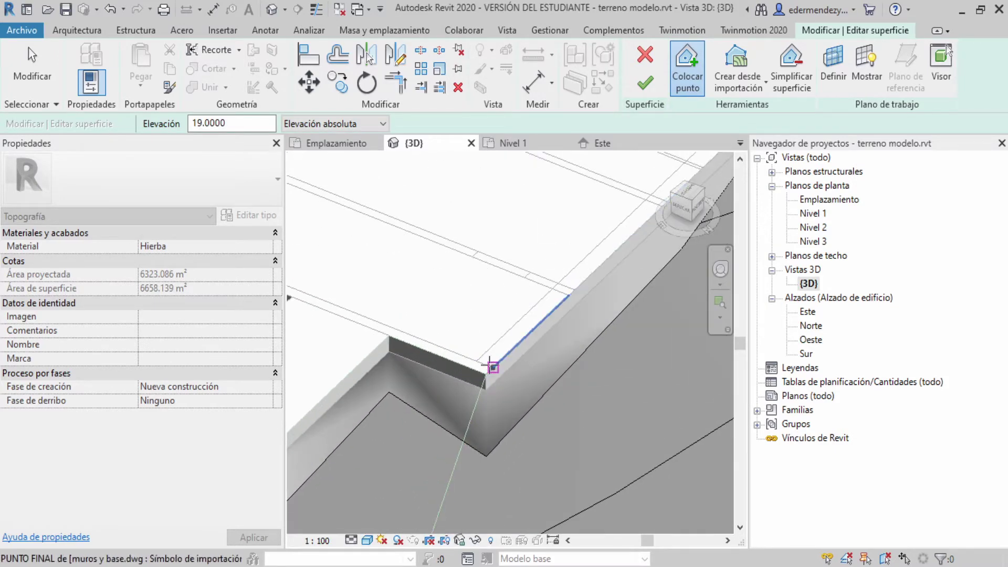
left_click(494, 367)
scroll(491, 368, "down", 2)
scroll(542, 313, "down", 2)
scroll(538, 378, "down", 2)
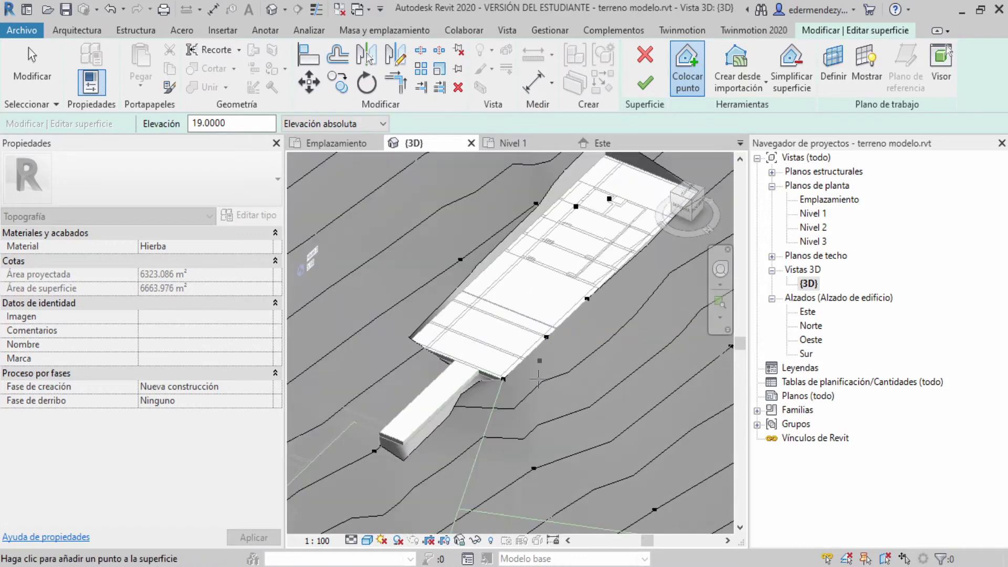
scroll(538, 378, "up", 5)
left_click(480, 307)
scroll(480, 307, "down", 3)
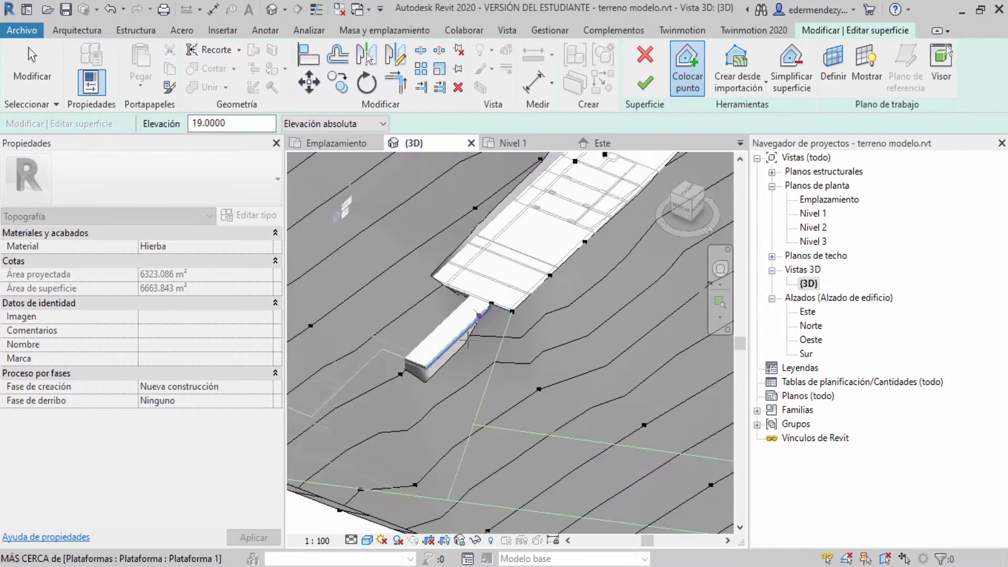
scroll(494, 305, "up", 3)
scroll(504, 303, "down", 2)
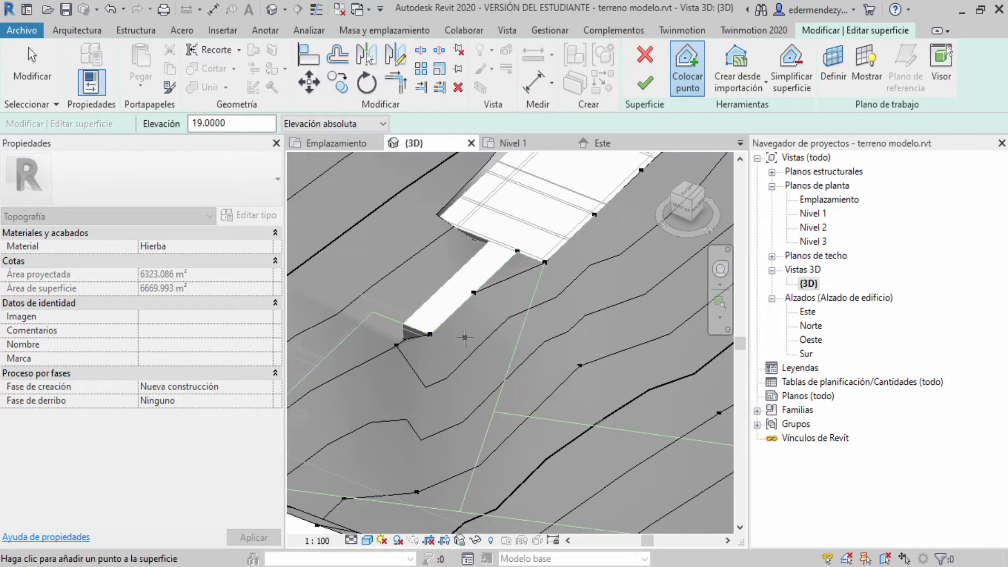
Step: Add elevation-19 points at the platform and line endpoints and near the narrow pad
mouse_move(465, 338)
middle_mouse_down("shift")
mouse_move(485, 320)
mouse_move(470, 336)
middle_mouse_up("shift")
scroll(476, 333, "up", 2)
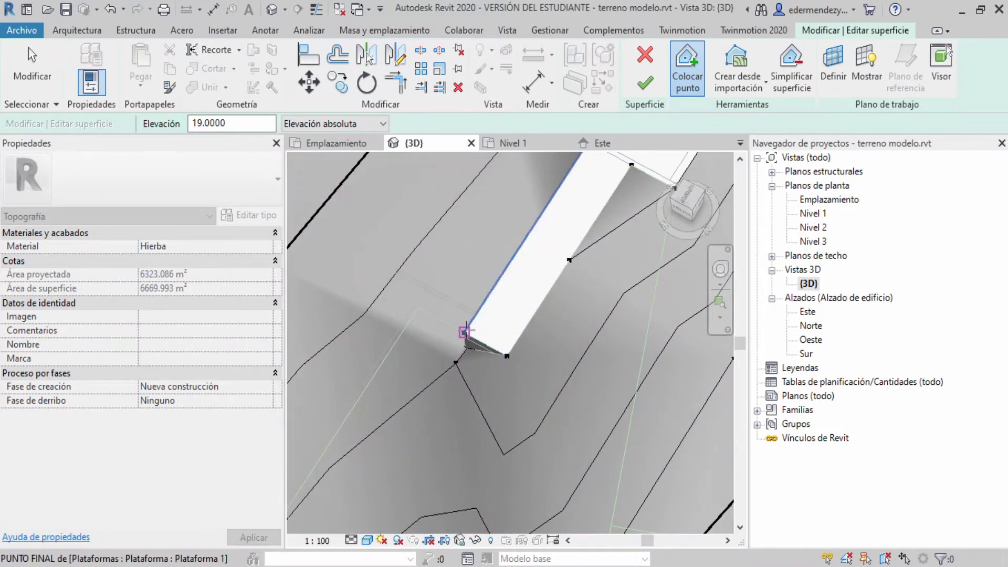
left_click(466, 332)
mouse_move(458, 342)
middle_mouse_down("shift")
mouse_move(471, 290)
mouse_move(501, 363)
mouse_move(512, 344)
mouse_move(493, 441)
mouse_move(472, 281)
mouse_move(722, 323)
mouse_move(667, 500)
middle_mouse_up("shift")
left_click(470, 289)
left_click(512, 344)
left_click(494, 395)
key("Escape")
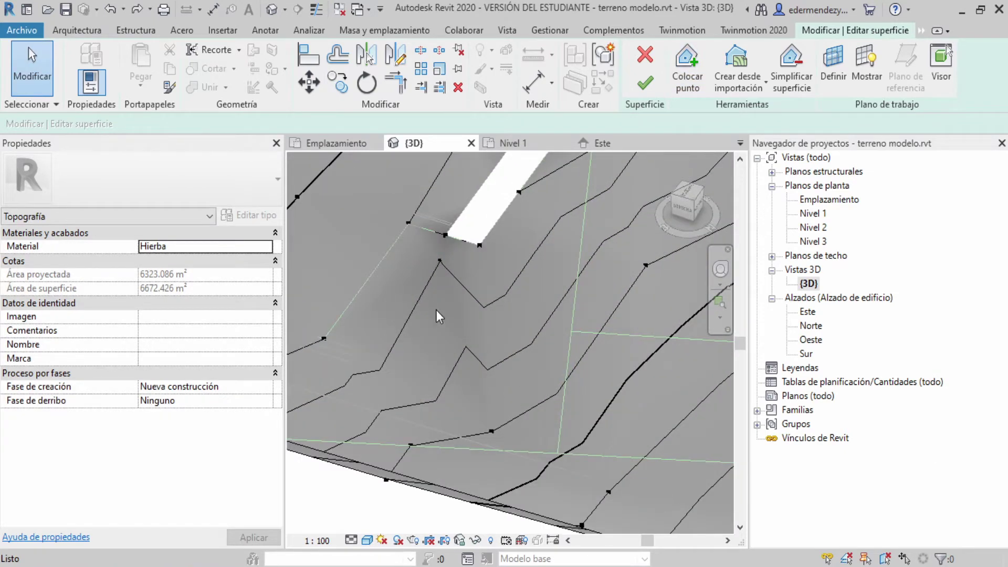
Step: Raise the interior point beside the narrow pad from elevation 18 to 19
mouse_move(445, 315)
middle_mouse_down("shift")
mouse_move(419, 384)
mouse_move(424, 357)
middle_mouse_up("shift")
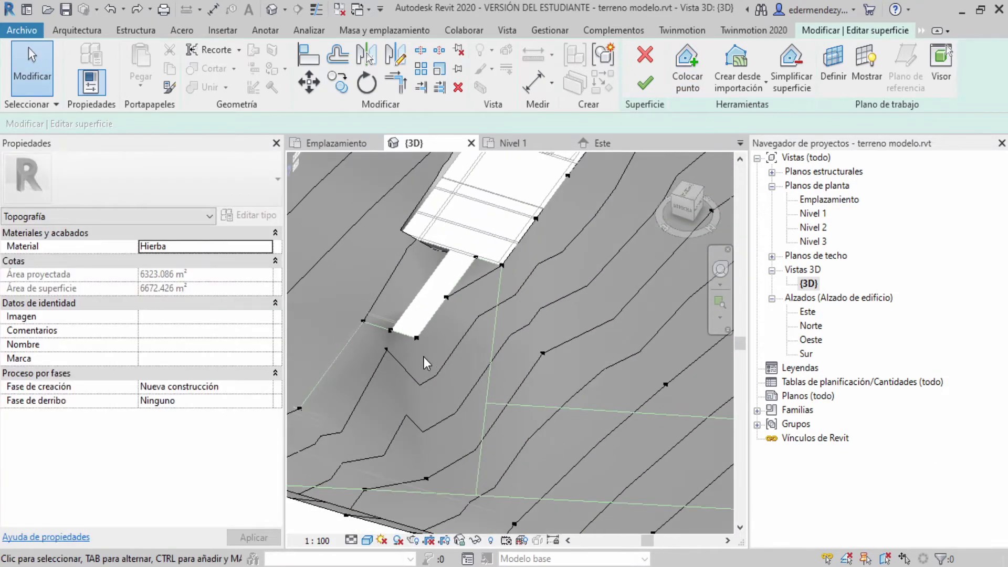
scroll(423, 357, "up", 2)
left_click(427, 326)
type("19")
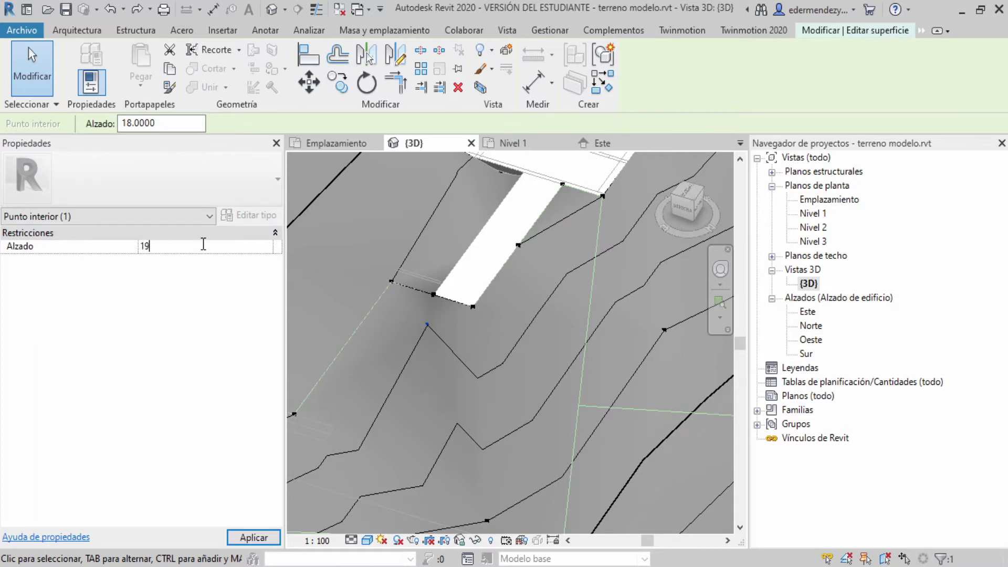
key("Return")
Step: Orbit to check the lowered point, then return to the surface editing tools
middle_click_drag(477, 359, 469, 304)
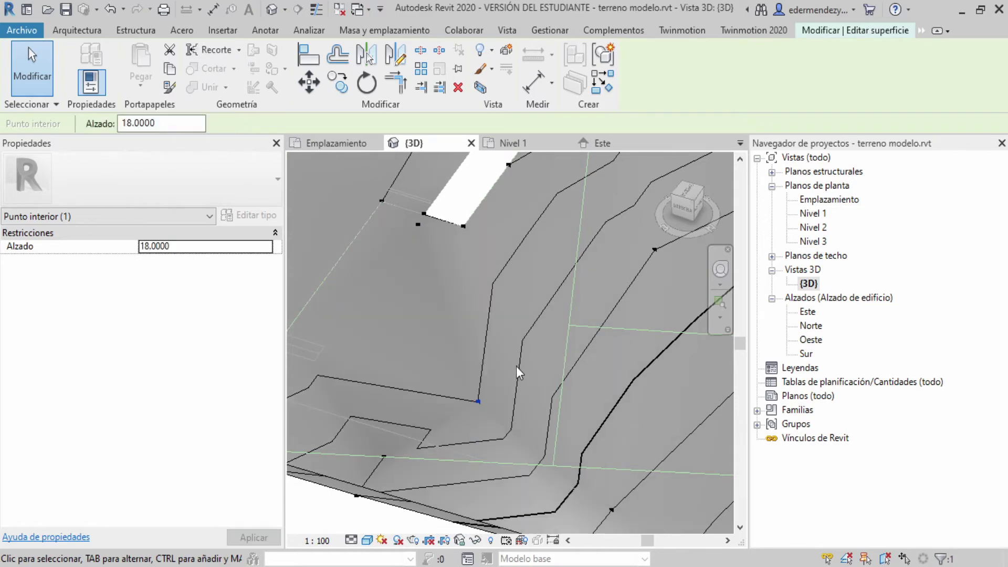
middle_click_drag(516, 367, 469, 376, "shift")
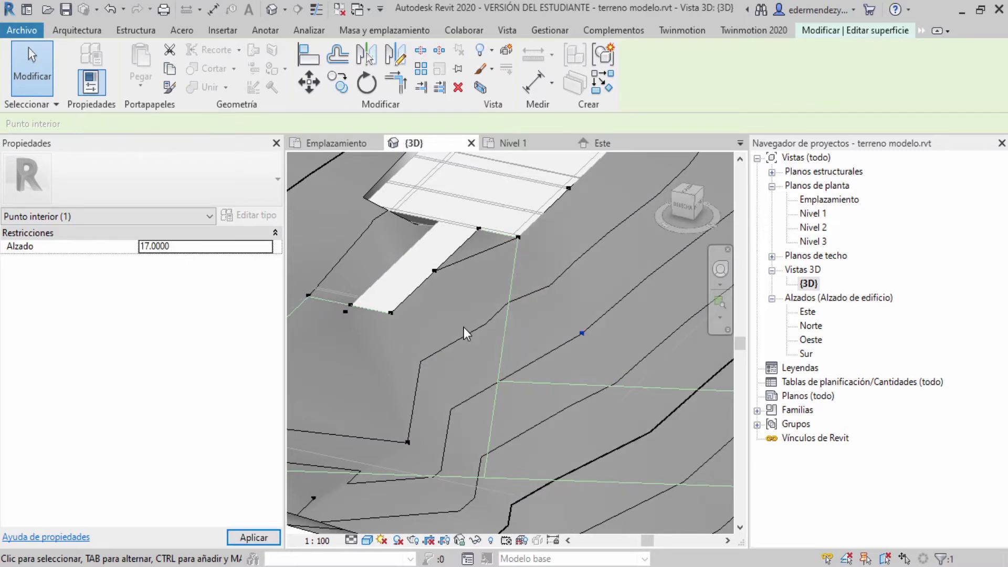
mouse_move(514, 364)
middle_mouse_down("shift")
mouse_move(499, 373)
mouse_move(521, 376)
mouse_move(540, 342)
mouse_move(513, 353)
mouse_move(536, 390)
mouse_move(528, 376)
mouse_move(501, 377)
middle_mouse_up("shift")
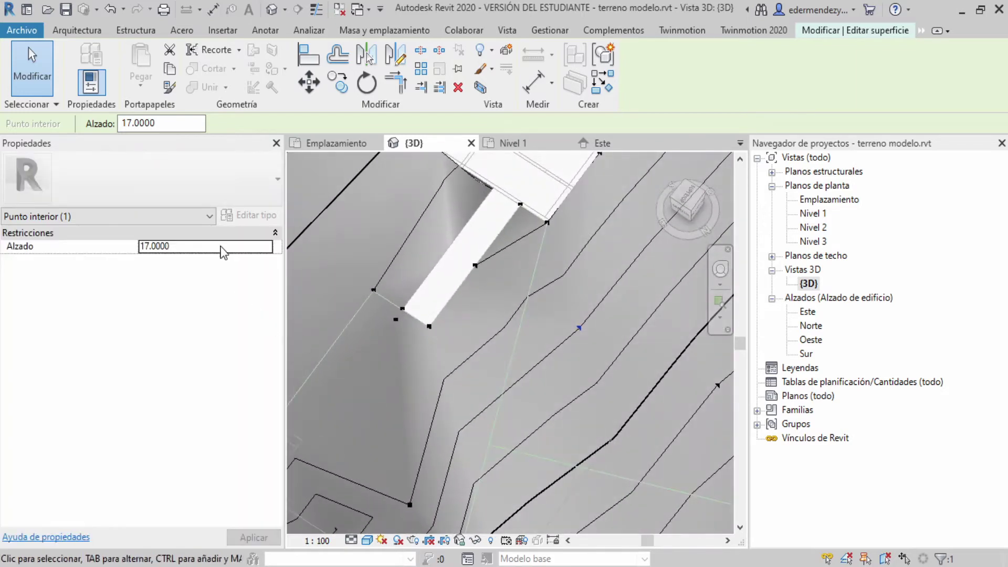
left_click(417, 30)
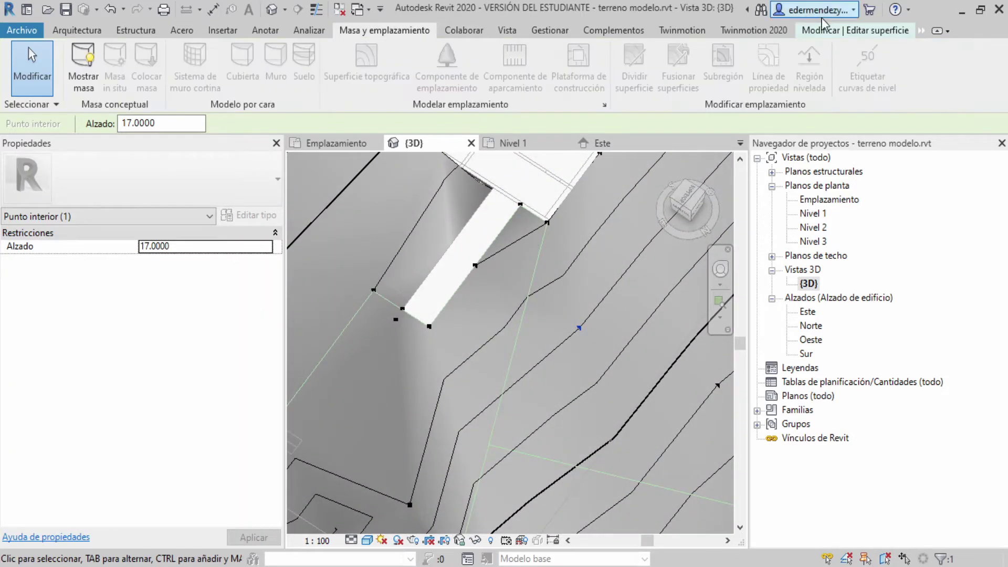
left_click(822, 31)
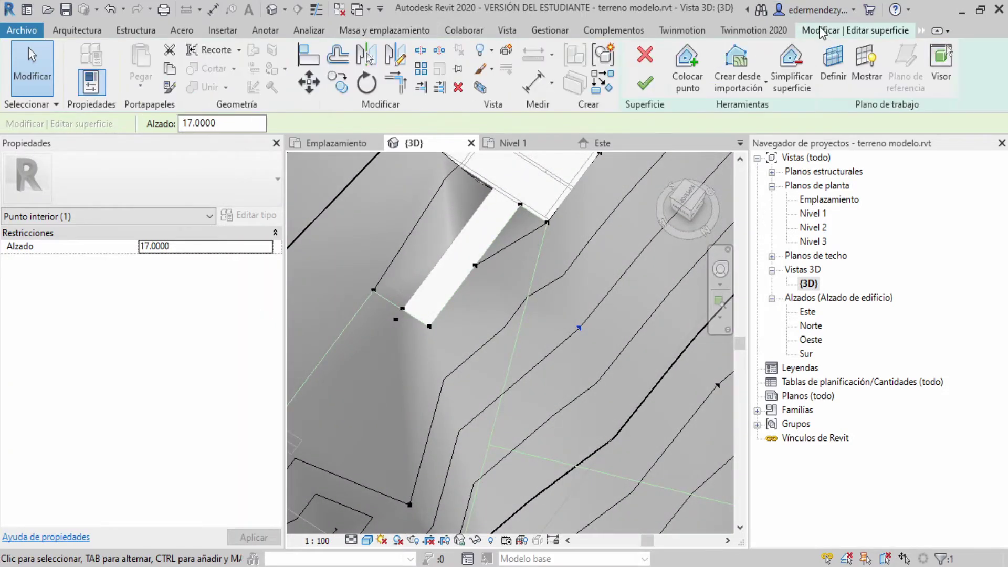
Step: Place two elevation-18 terrain points below the pad, then open the Emplazamiento site plan
left_click(690, 66)
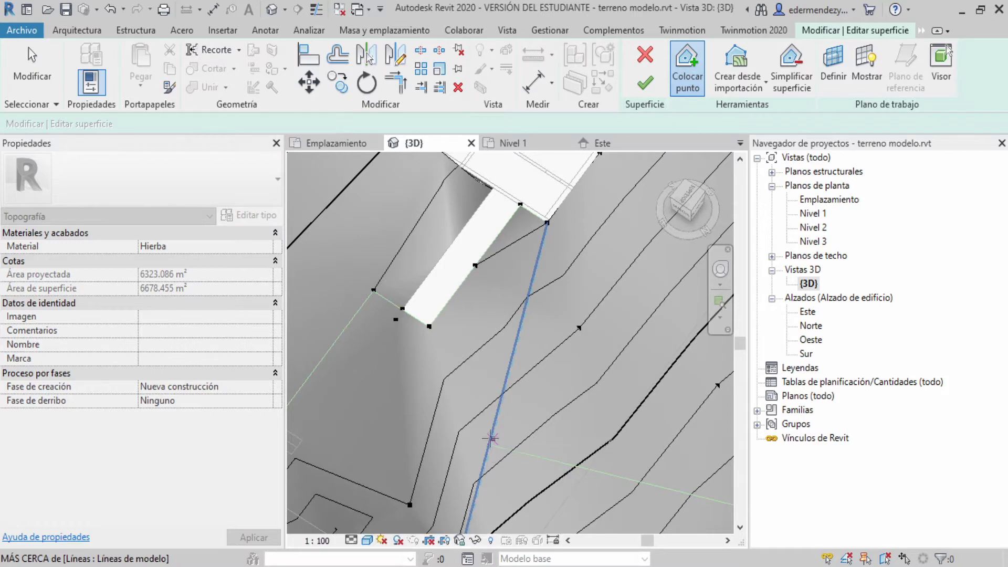
mouse_move(490, 439)
middle_mouse_down("shift")
mouse_move(476, 286)
mouse_move(391, 510)
middle_mouse_up("shift")
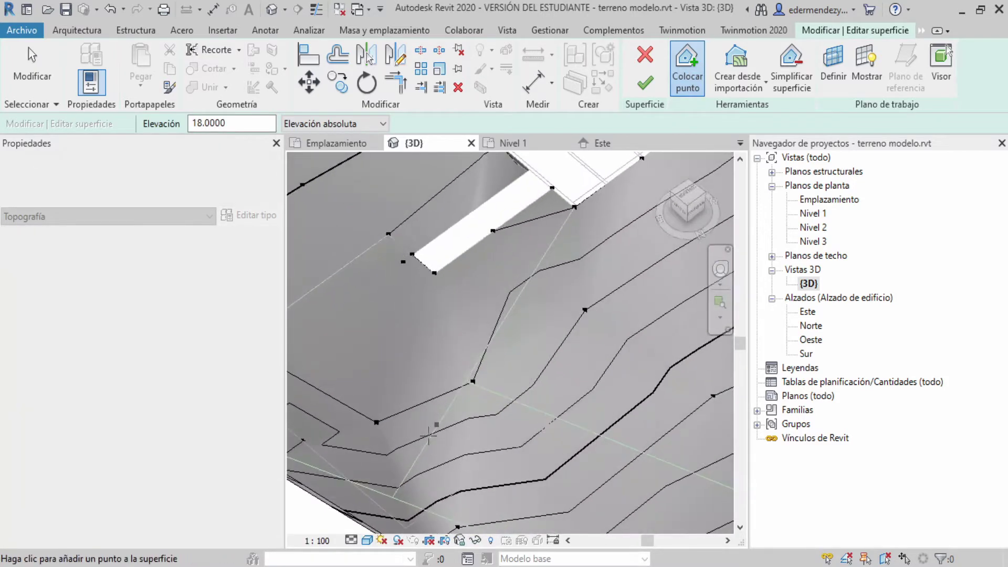
left_click(398, 490)
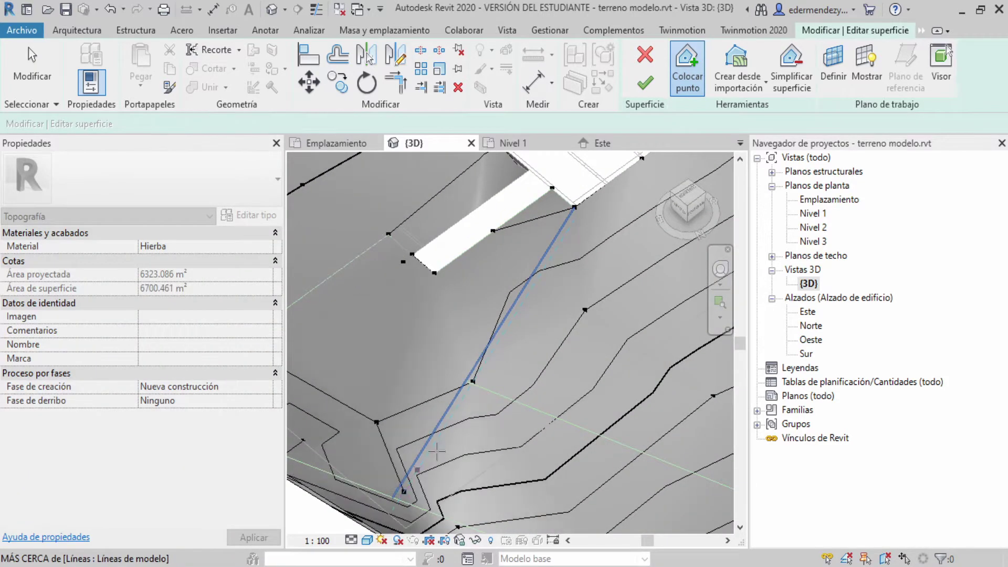
left_click(441, 424)
mouse_move(441, 424)
middle_mouse_down("shift")
mouse_move(579, 348)
mouse_move(617, 432)
middle_mouse_up("shift")
key("Escape")
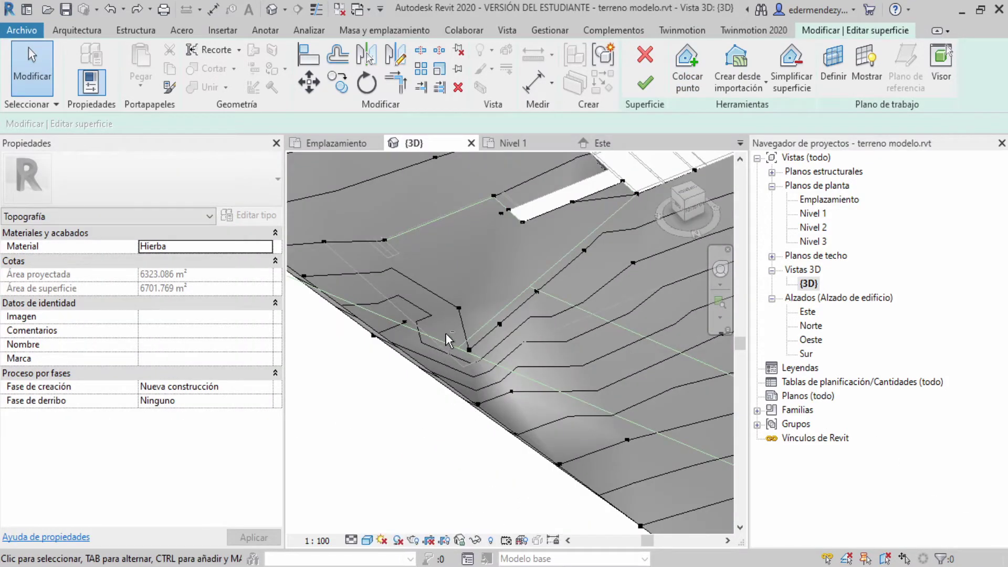
mouse_move(445, 333)
middle_mouse_down("shift")
mouse_move(439, 450)
mouse_move(486, 474)
mouse_move(398, 394)
mouse_move(450, 404)
mouse_move(641, 356)
middle_mouse_up("shift")
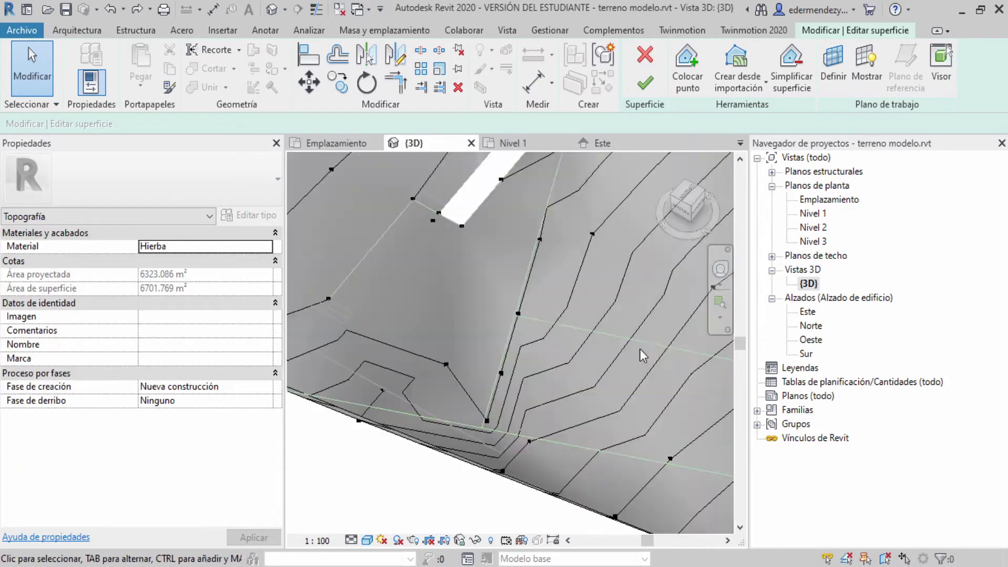
double_click(827, 201)
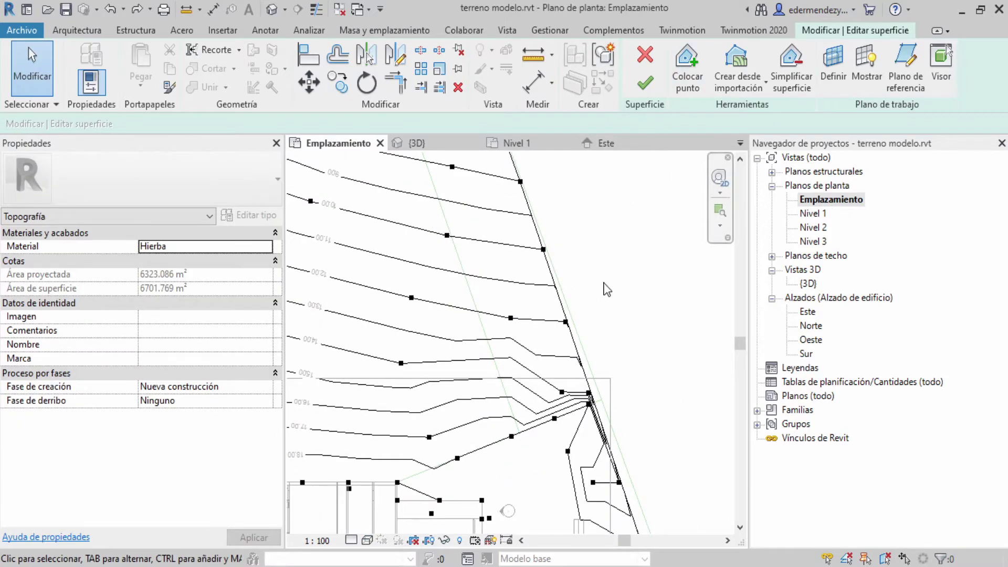
Step: Delete two unwanted surface points beside the building's east end
scroll(550, 417, "up", 2)
left_click(572, 377)
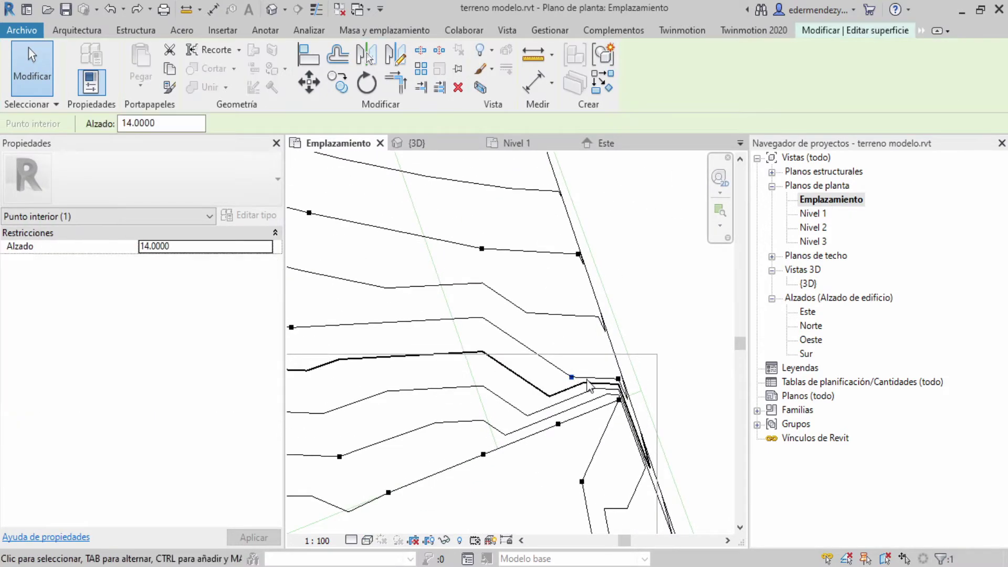
key("Escape")
middle_click_drag(652, 464, 586, 360)
left_click(560, 429)
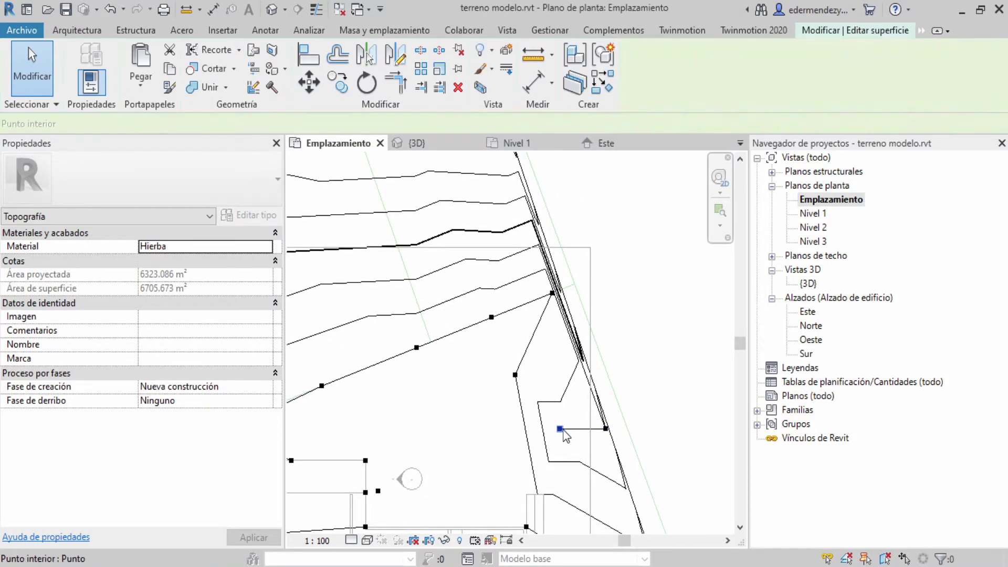
key("Delete")
left_click(517, 375)
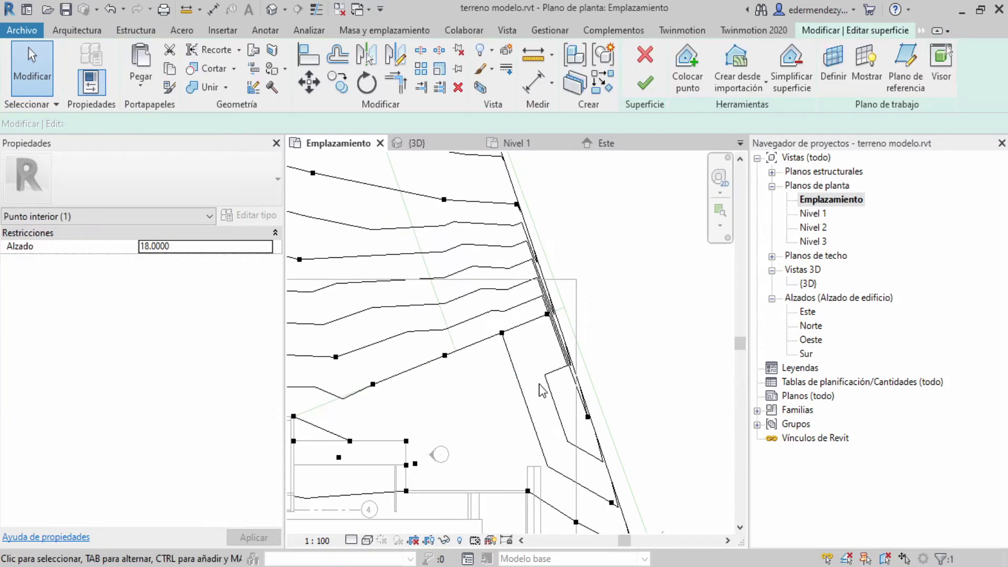
key("Delete")
Step: Delete the elevation-19 surface point and another stray point nearby
middle_click_drag(489, 445, 565, 361)
scroll(520, 435, "up", 1)
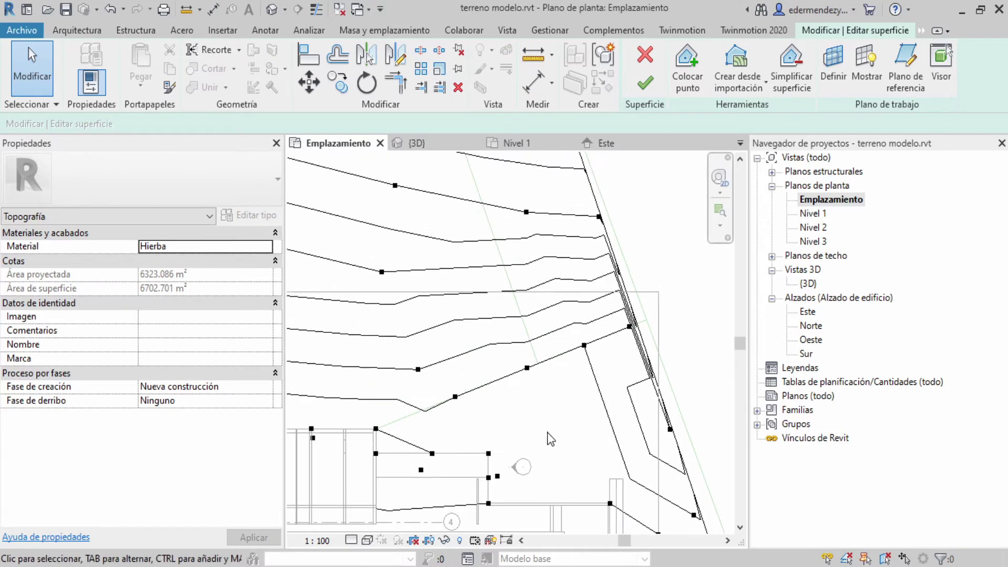
scroll(520, 436, "up", 1)
scroll(499, 430, "up", 1)
left_click(497, 449)
scroll(523, 458, "down", 2)
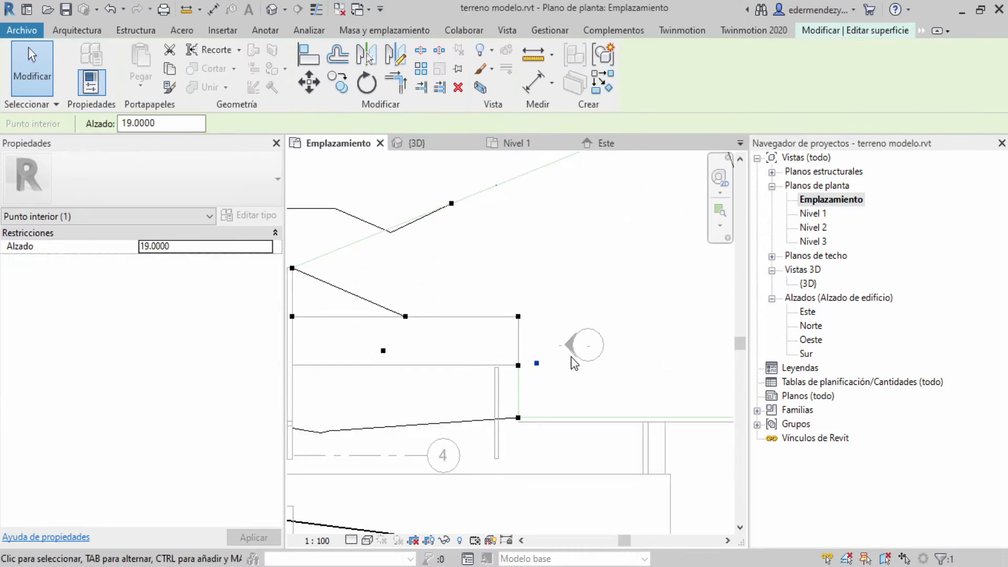
key("Delete")
middle_click_drag(556, 286, 486, 412)
left_click(482, 400)
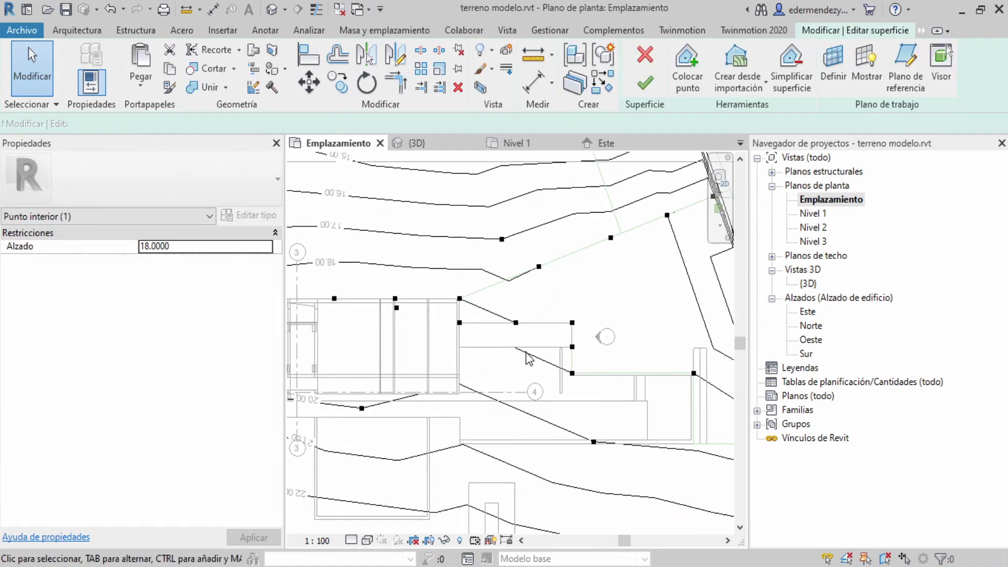
key("Delete")
Step: Finish the toposurface edit, leaving a 6702.701 m² surface
scroll(551, 415, "down", 2)
left_click(646, 83)
key("Escape")
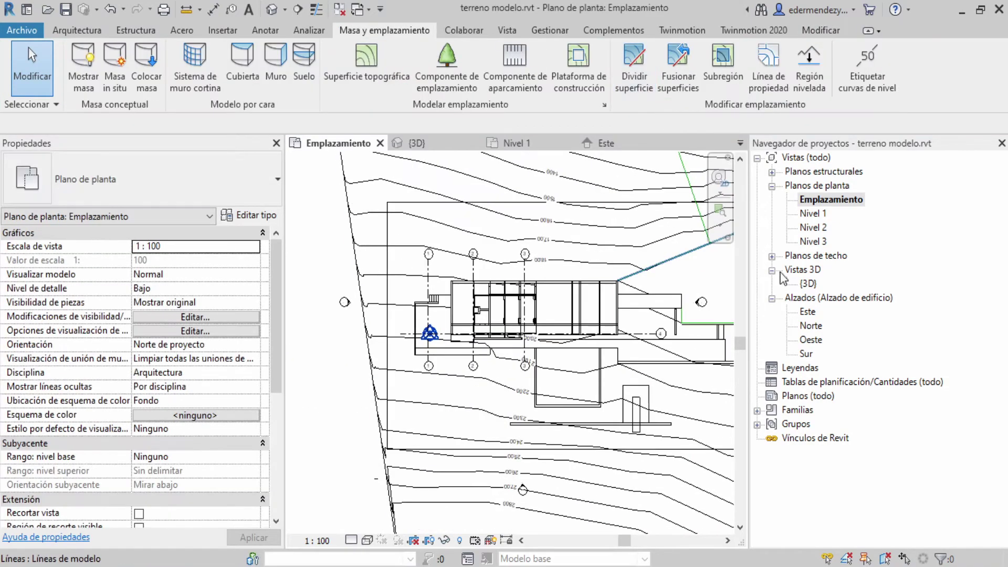
double_click(807, 283)
mouse_move(504, 315)
middle_mouse_down("shift")
mouse_move(445, 268)
mouse_move(586, 283)
mouse_move(559, 373)
mouse_move(525, 358)
mouse_move(473, 300)
middle_mouse_up("shift")
scroll(559, 376, "up", 3)
scroll(553, 378, "down", 3)
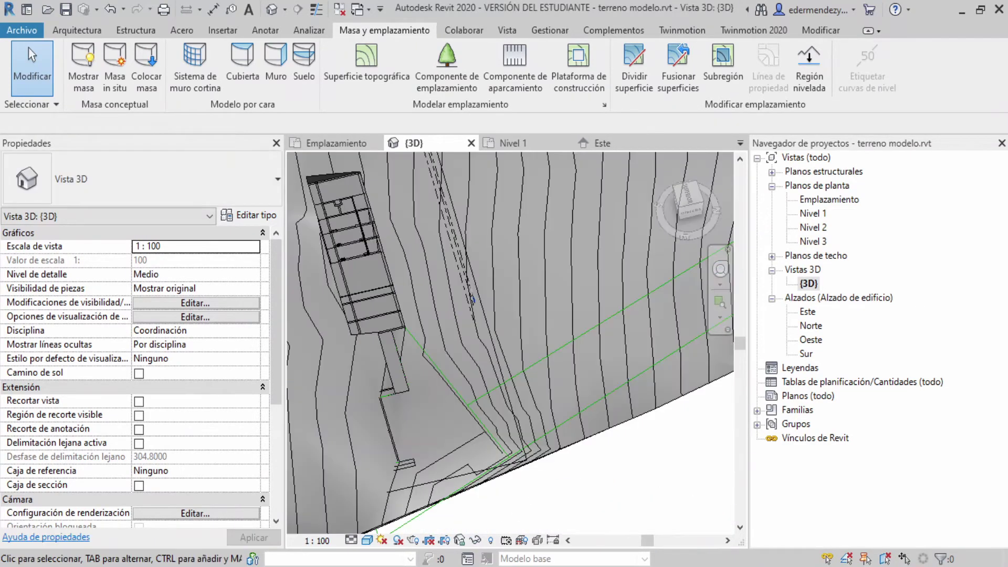
scroll(389, 349, "up", 3)
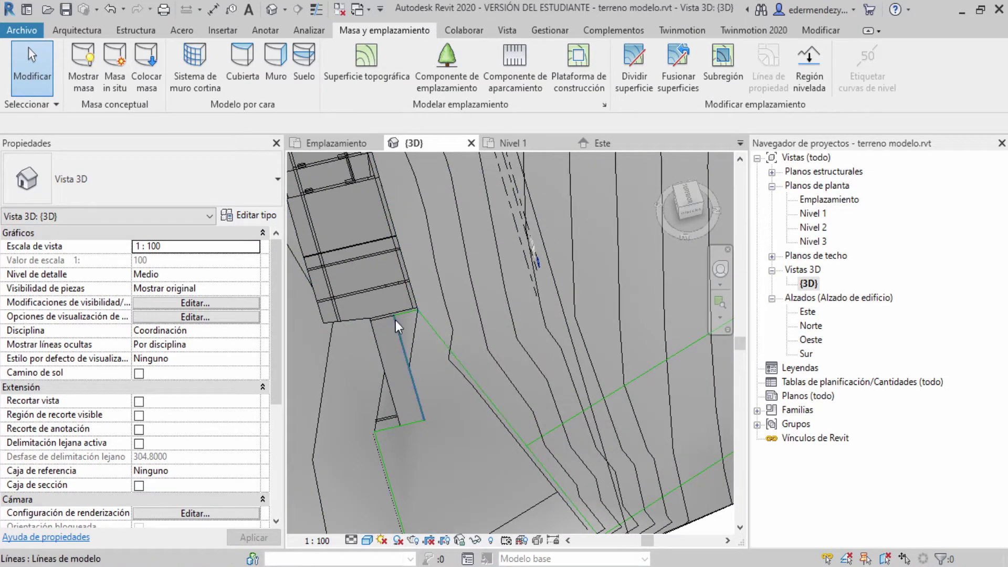
scroll(456, 386, "down", 3)
mouse_move(410, 412)
middle_mouse_down("shift")
mouse_move(462, 368)
mouse_move(507, 389)
middle_mouse_up("shift")
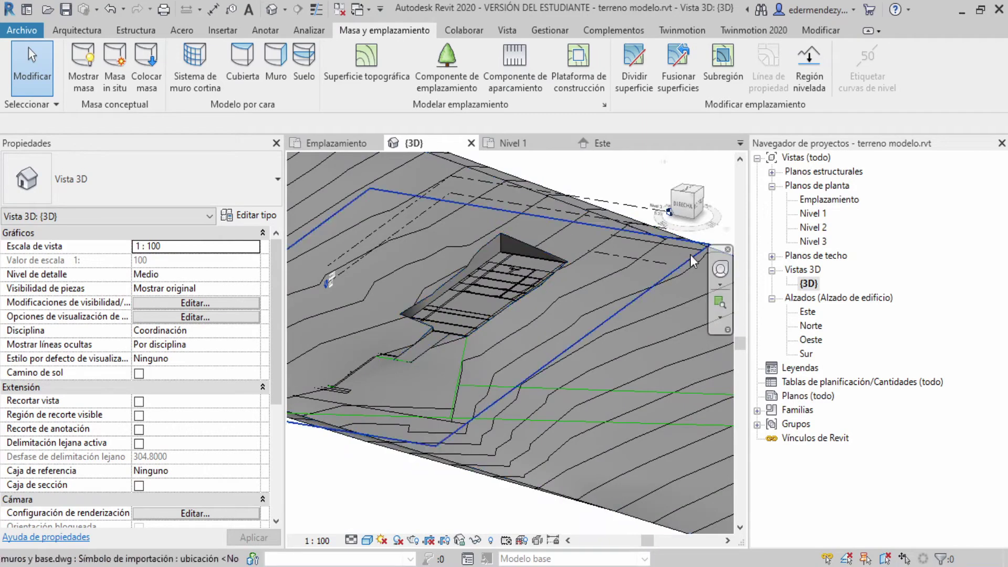
double_click(833, 200)
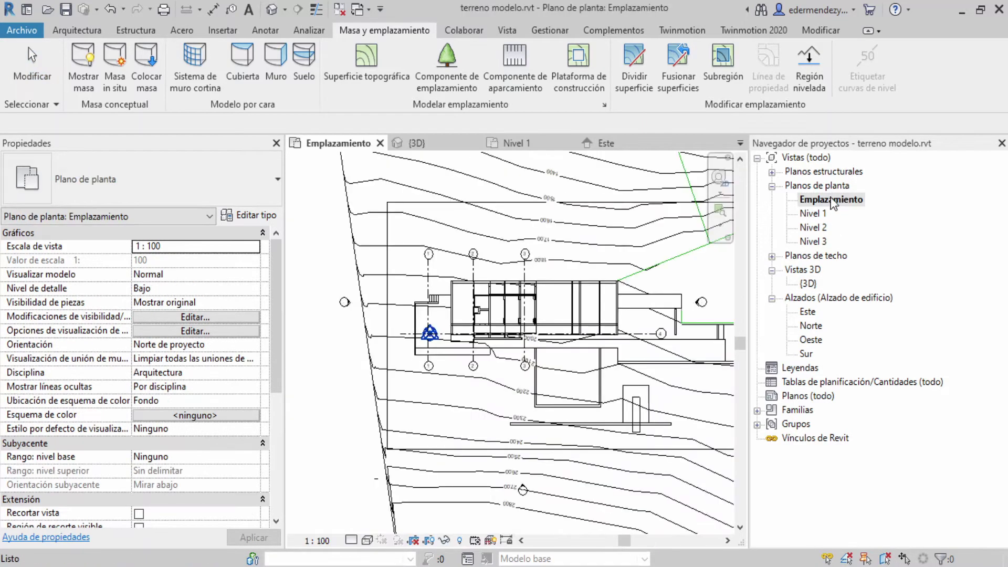
scroll(608, 376, "down", 2)
middle_click_drag(608, 376, 543, 347)
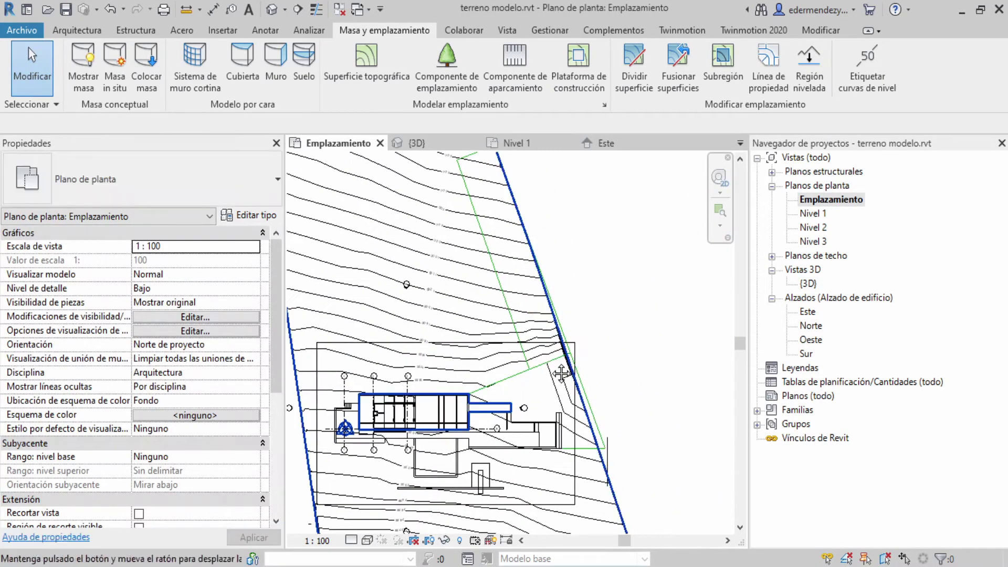
scroll(542, 347, "down", 2)
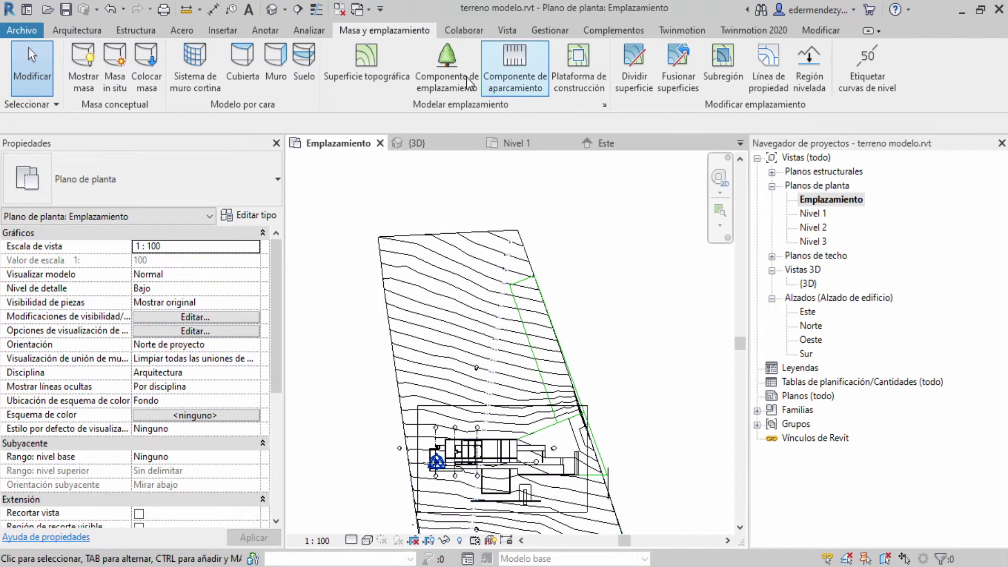
middle_click_drag(429, 241, 429, 219)
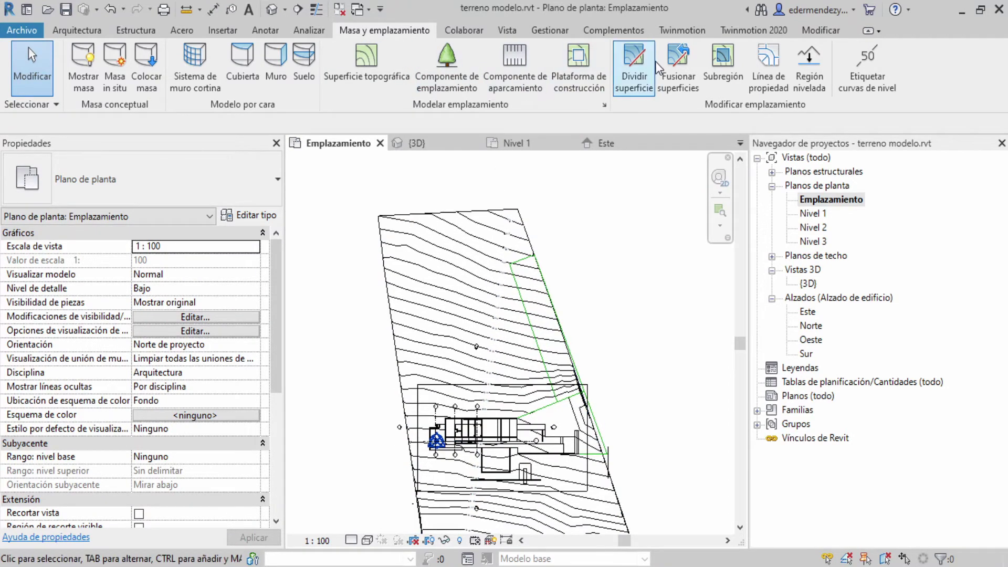
Step: Start a toposurface subregion and sketch its first edges from the building's east corner
left_click(721, 58)
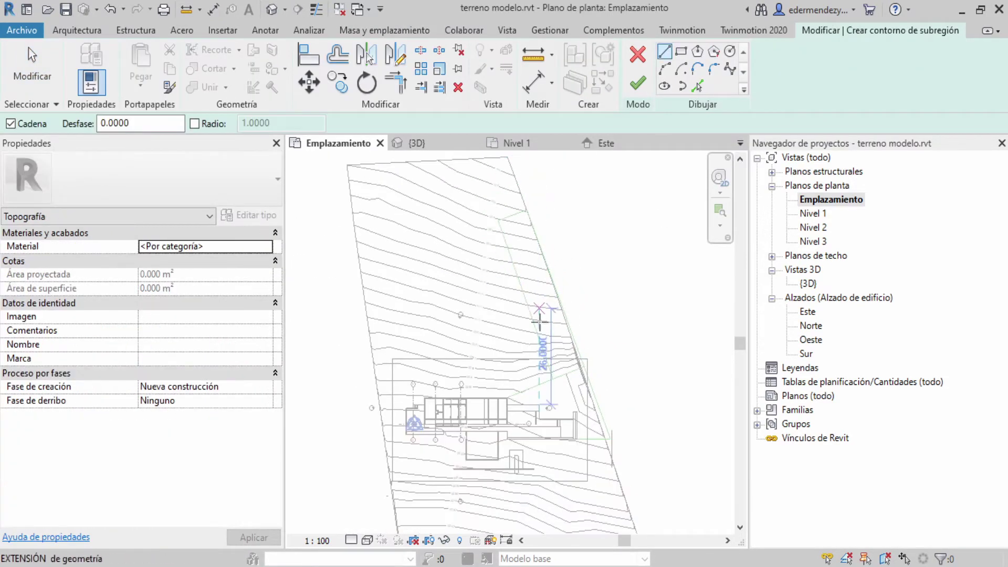
scroll(537, 350, "up", 3)
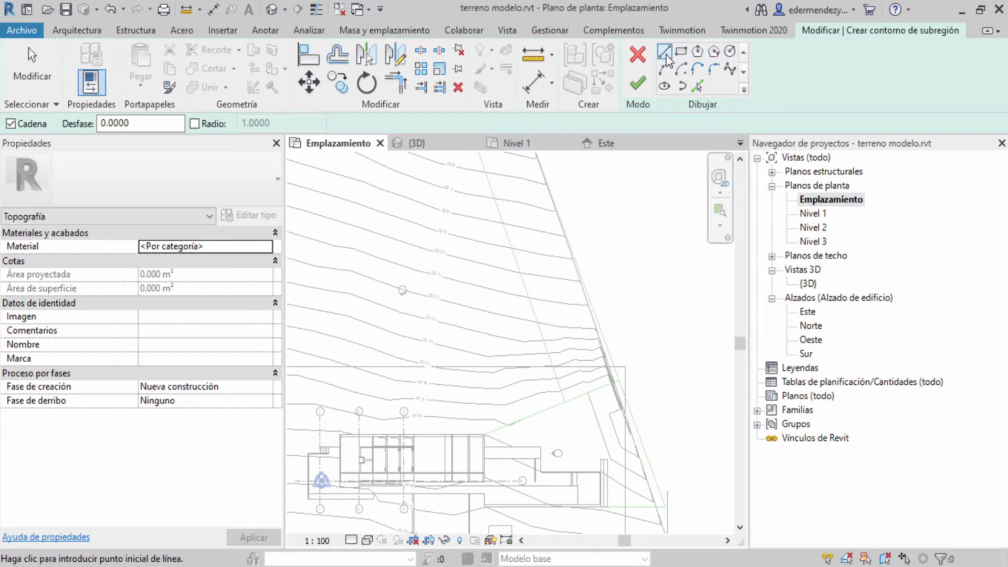
mouse_move(522, 297)
middle_mouse_down()
mouse_move(540, 400)
mouse_move(571, 252)
middle_mouse_up()
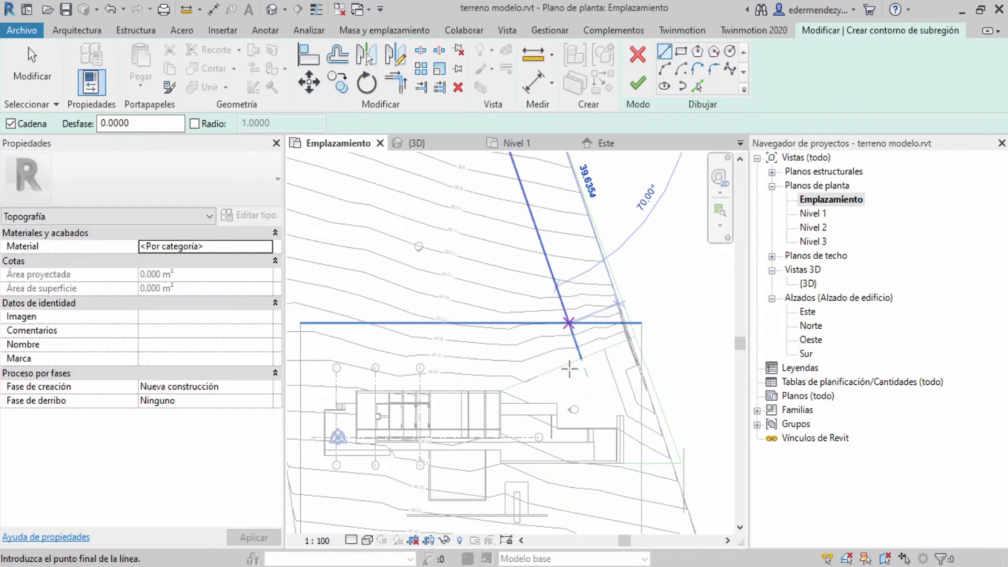
scroll(591, 294, "up", 3)
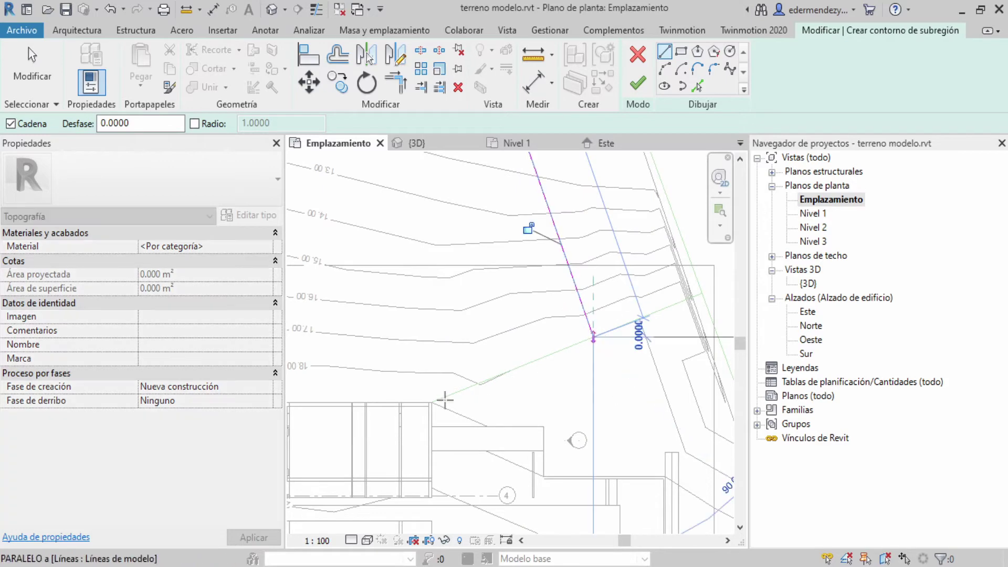
scroll(527, 383, "up", 3)
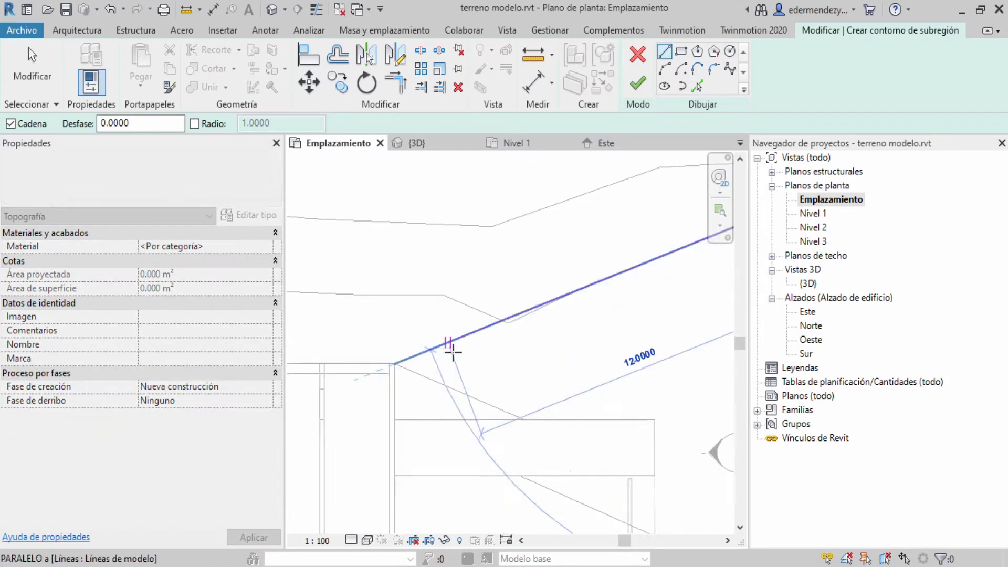
left_click(376, 373)
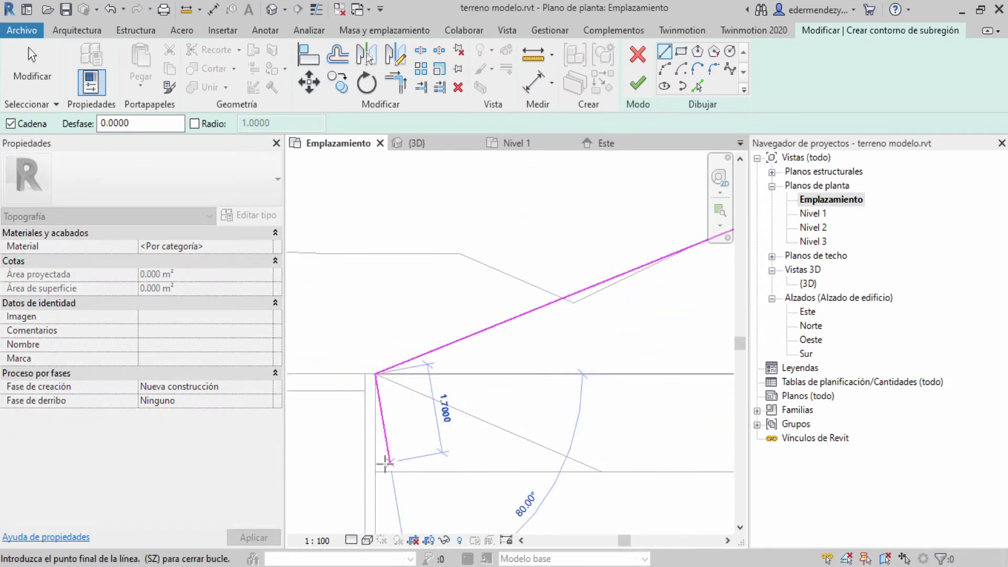
left_click(376, 471)
scroll(376, 471, "down", 1)
scroll(548, 455, "down", 2)
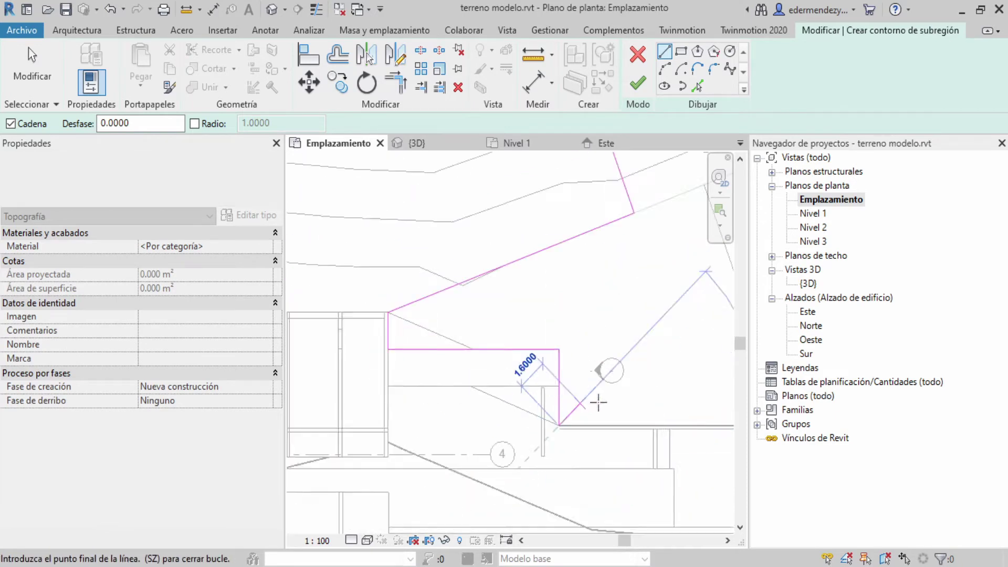
scroll(458, 248, "up", 2)
scroll(482, 315, "down", 2)
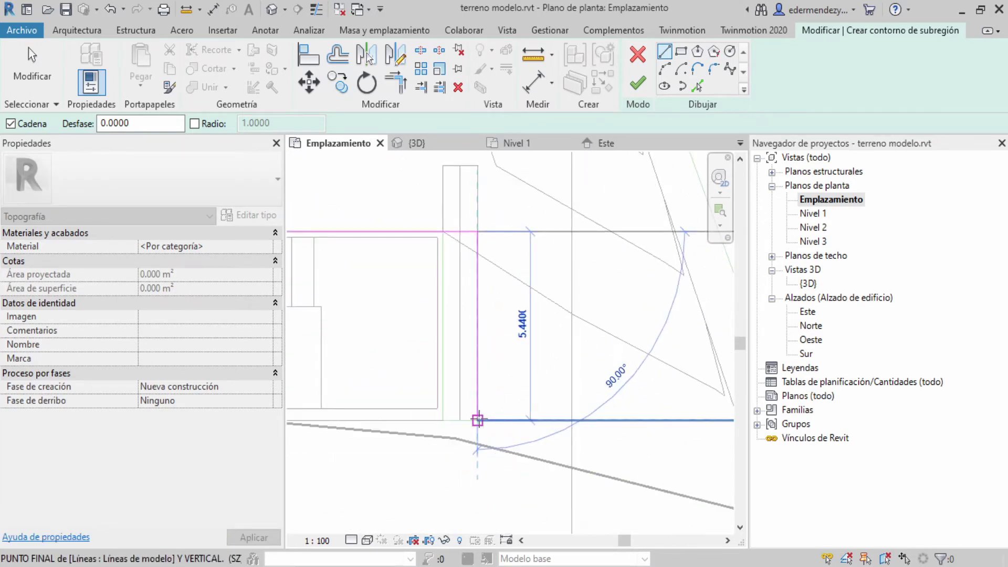
scroll(479, 418, "down", 1)
Step: Close the outline along the site boundary and finish the 619.180 m² subregion
left_click(554, 336)
scroll(520, 263, "up", 3)
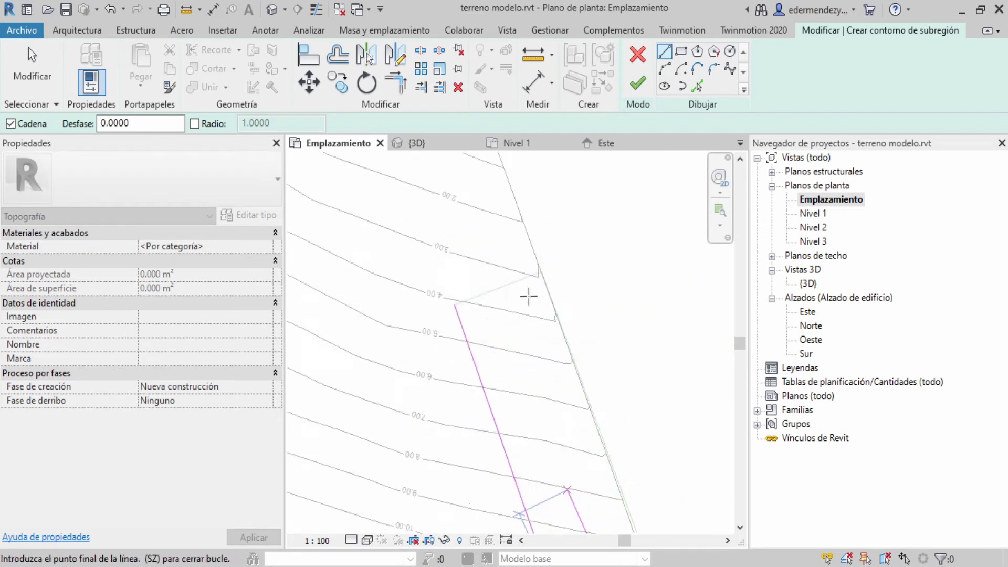
scroll(549, 272, "up", 1)
left_click(533, 267)
scroll(387, 286, "down", 3)
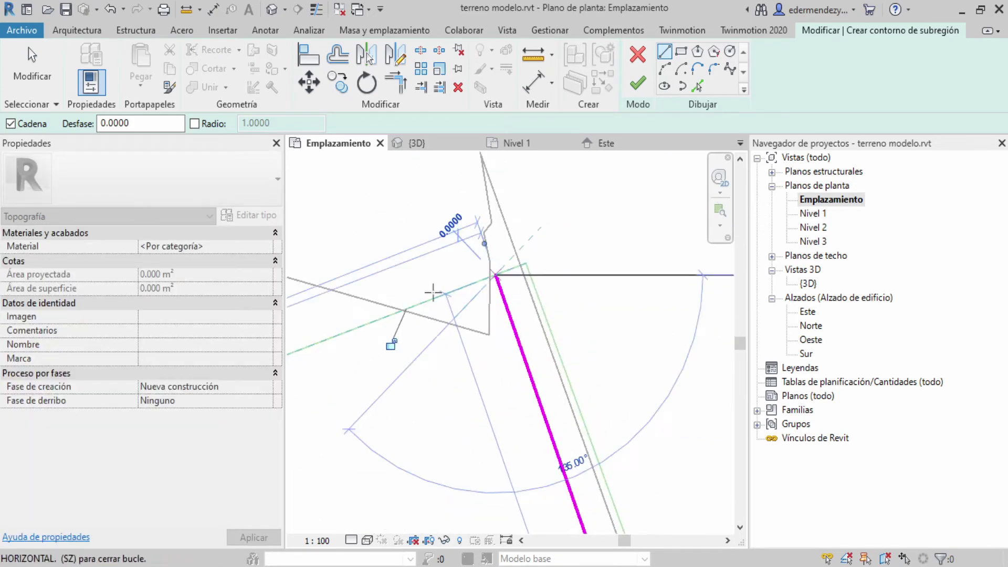
scroll(466, 250, "up", 4)
scroll(531, 300, "down", 5)
left_click(504, 342)
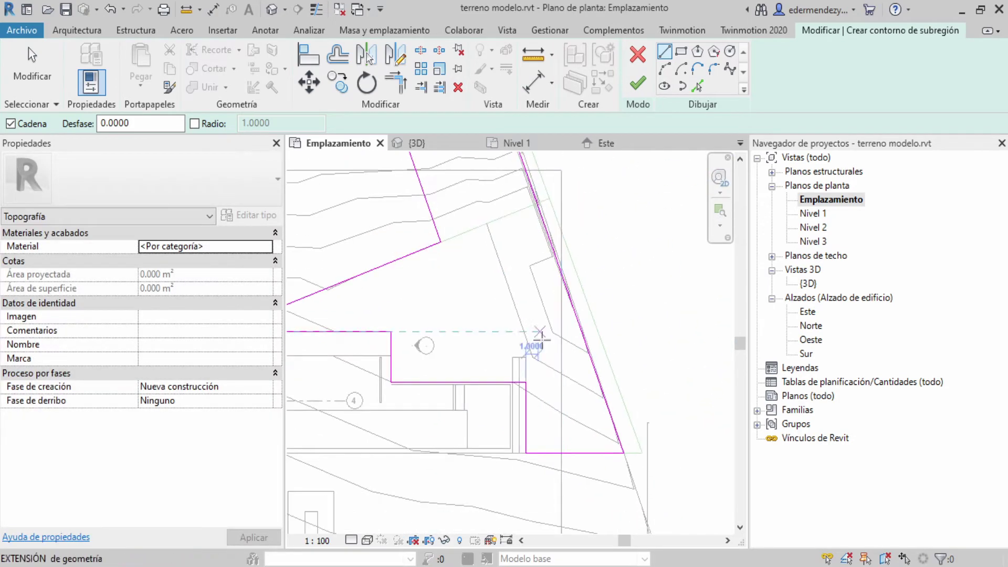
scroll(649, 445, "up", 1)
scroll(542, 340, "down", 2)
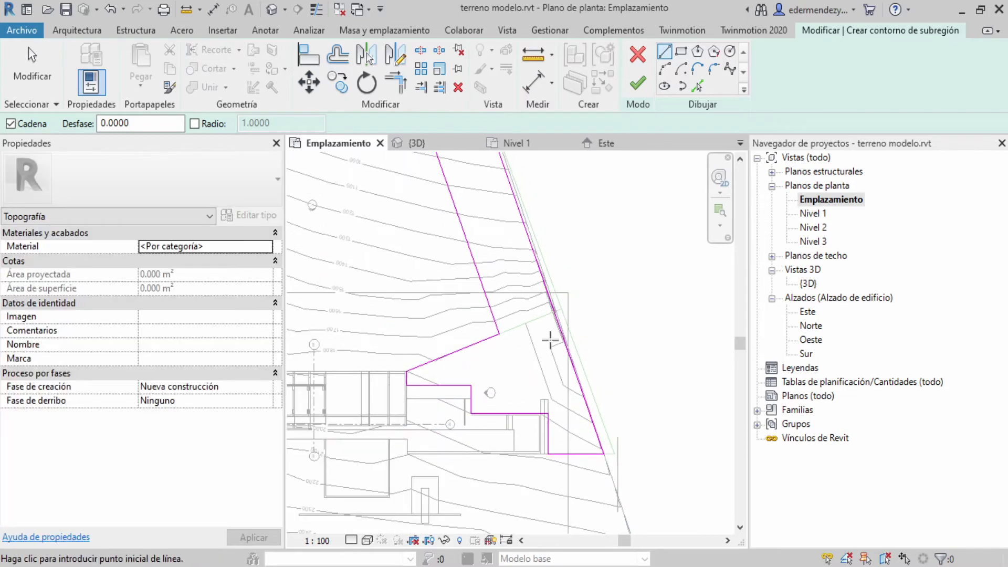
mouse_move(547, 336)
middle_mouse_down()
mouse_move(584, 460)
mouse_move(595, 416)
middle_mouse_up()
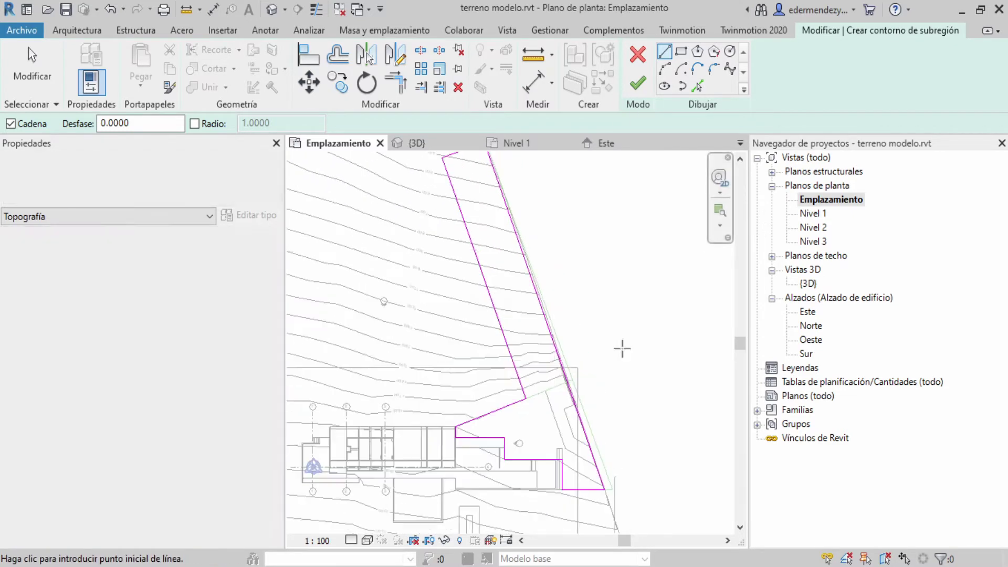
left_click(637, 84)
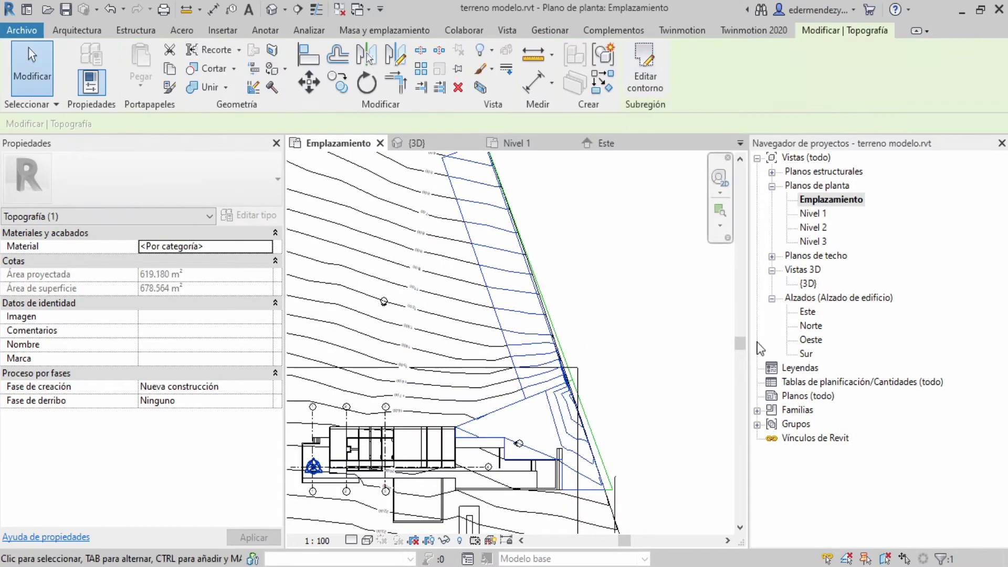
Step: Open the {3D} view and orbit to inspect the brown subregion on the slope beside the building
double_click(807, 283)
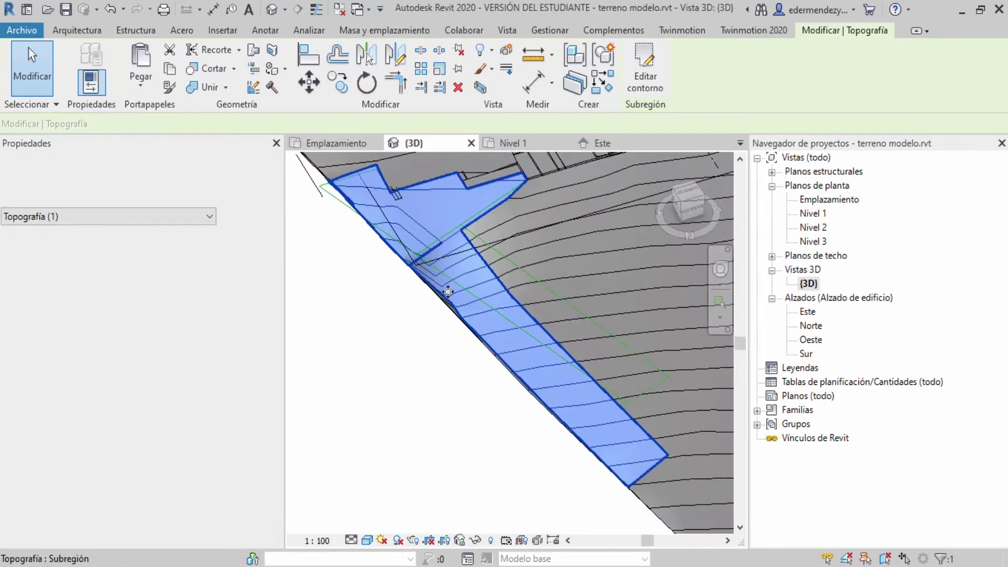
scroll(546, 379, "up", 5)
mouse_move(545, 379)
middle_mouse_down("shift")
mouse_move(348, 262)
mouse_move(439, 335)
middle_mouse_up("shift")
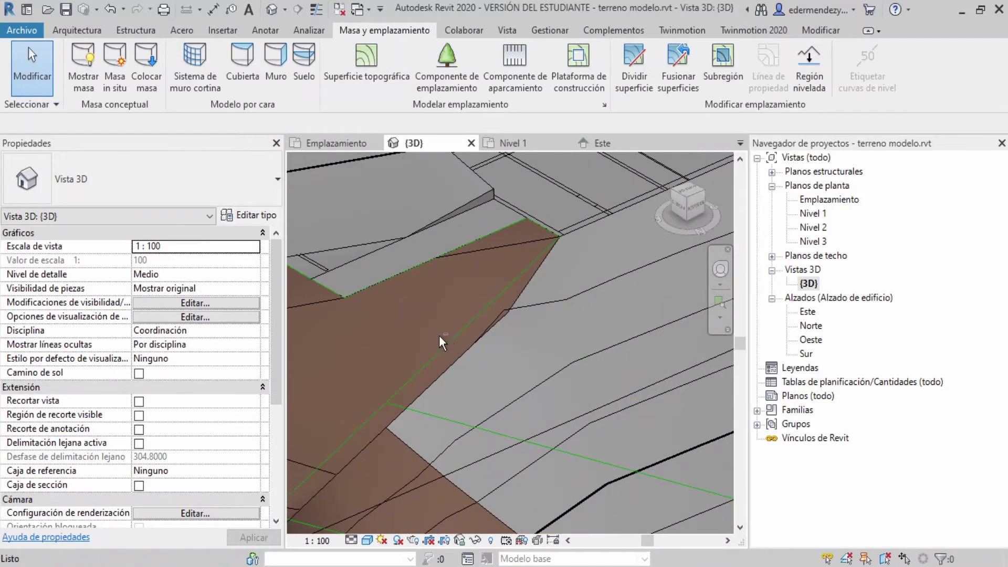
mouse_move(441, 479)
middle_mouse_down("shift")
mouse_move(412, 279)
mouse_move(522, 301)
mouse_move(539, 379)
middle_mouse_up("shift")
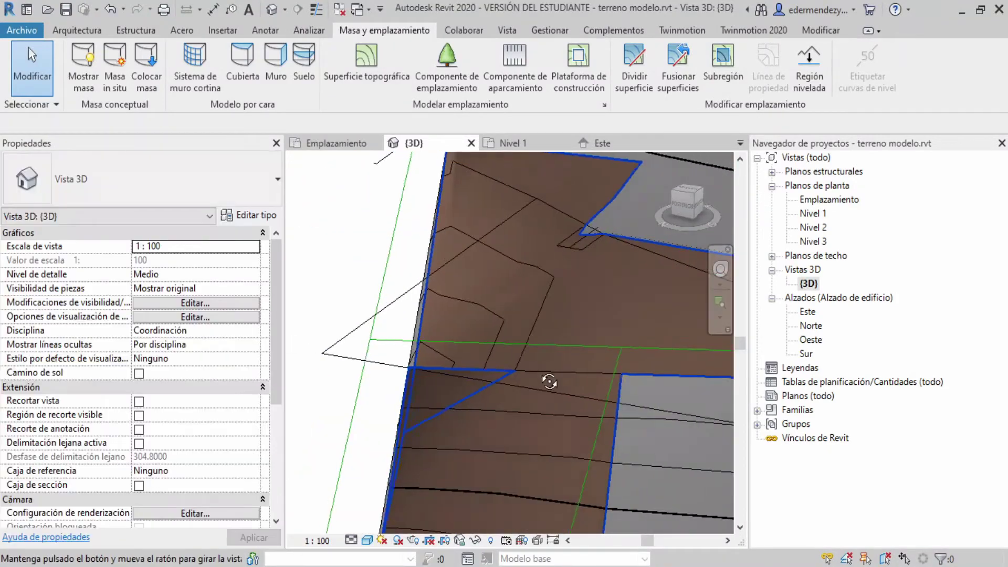
middle_click_drag(539, 379, 462, 376, "shift")
mouse_move(394, 412)
middle_mouse_down("shift")
mouse_move(444, 376)
mouse_move(824, 289)
middle_mouse_up("shift")
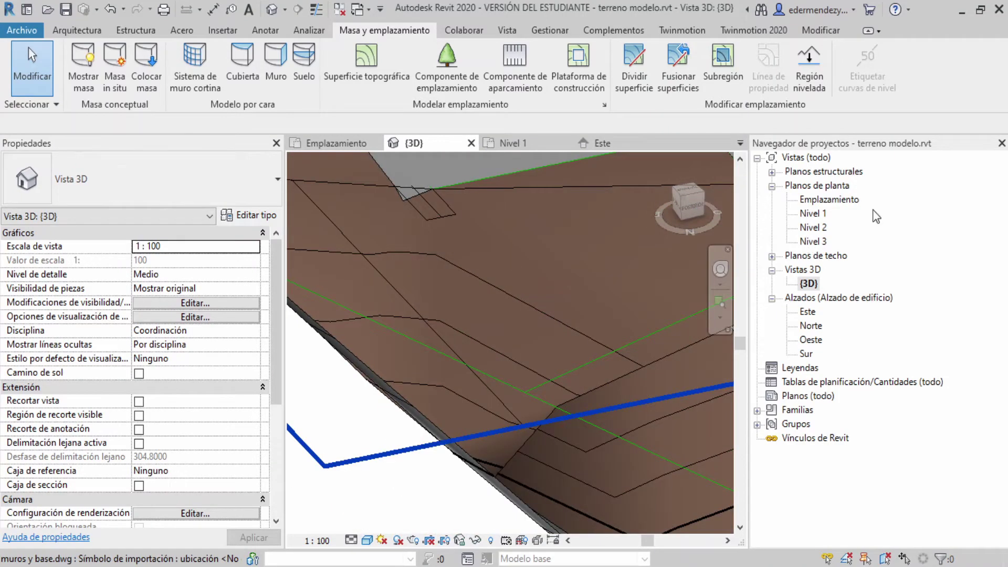
Step: Return to the Emplazamiento plan, edit the toposurface and inspect the elevation 10 point
double_click(835, 199)
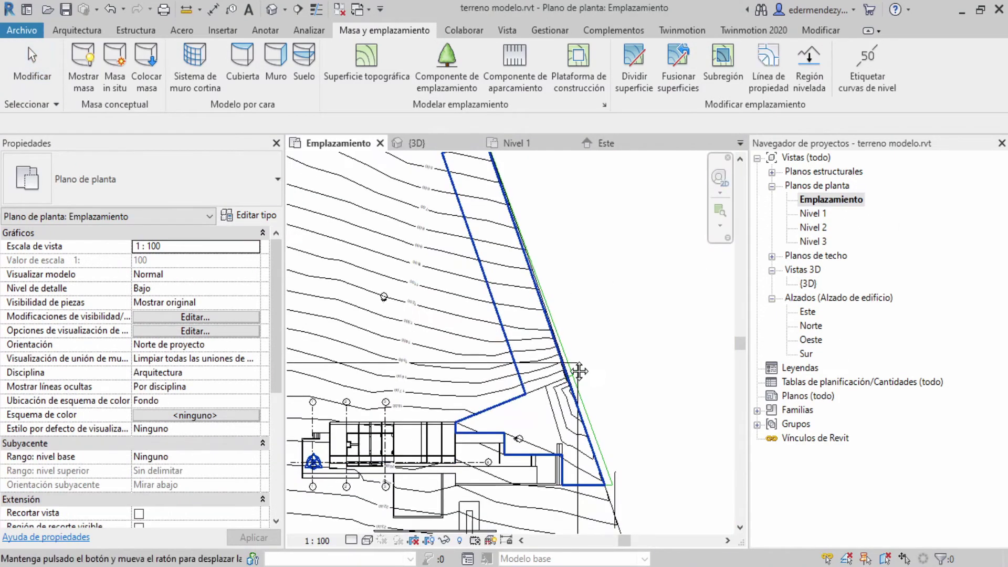
left_click(477, 279)
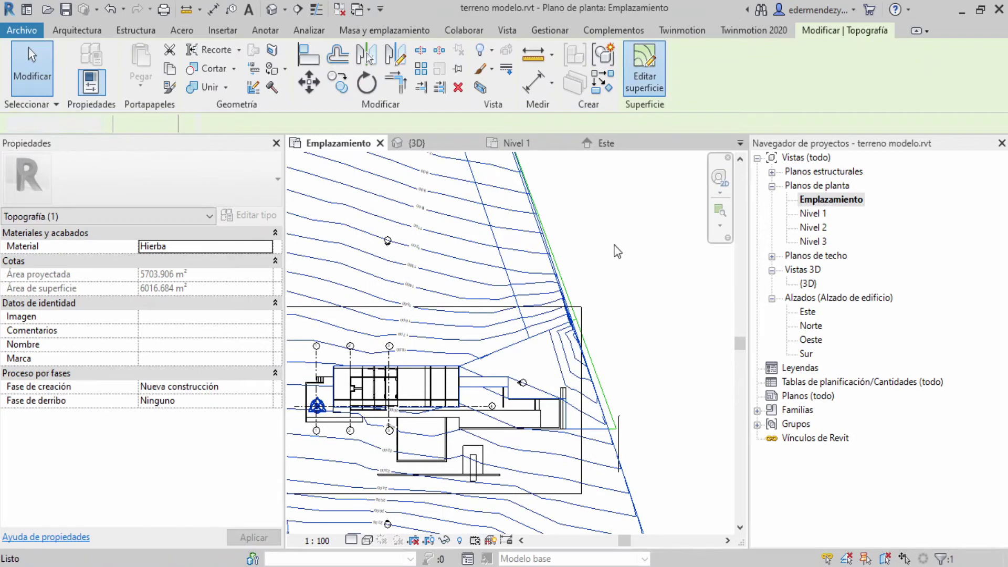
scroll(525, 336, "up", 3)
scroll(522, 315, "up", 3)
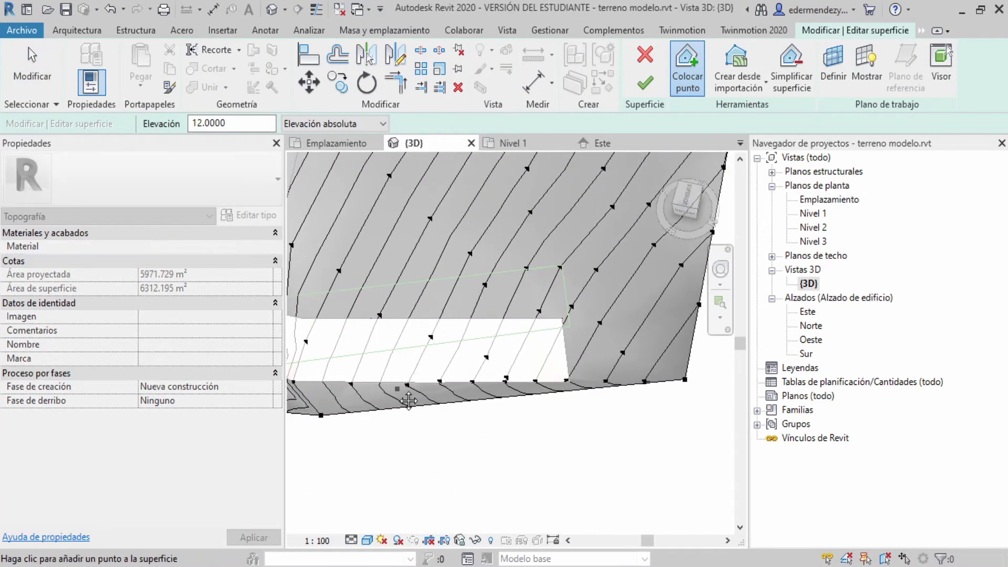
left_click(32, 68)
left_click(391, 345)
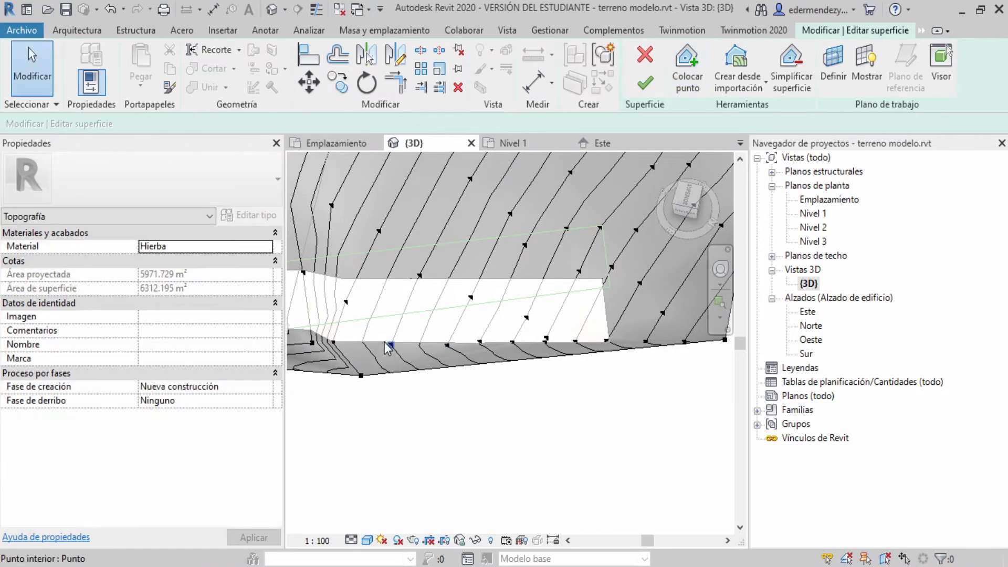
middle_click_drag(439, 356, 452, 394, "shift")
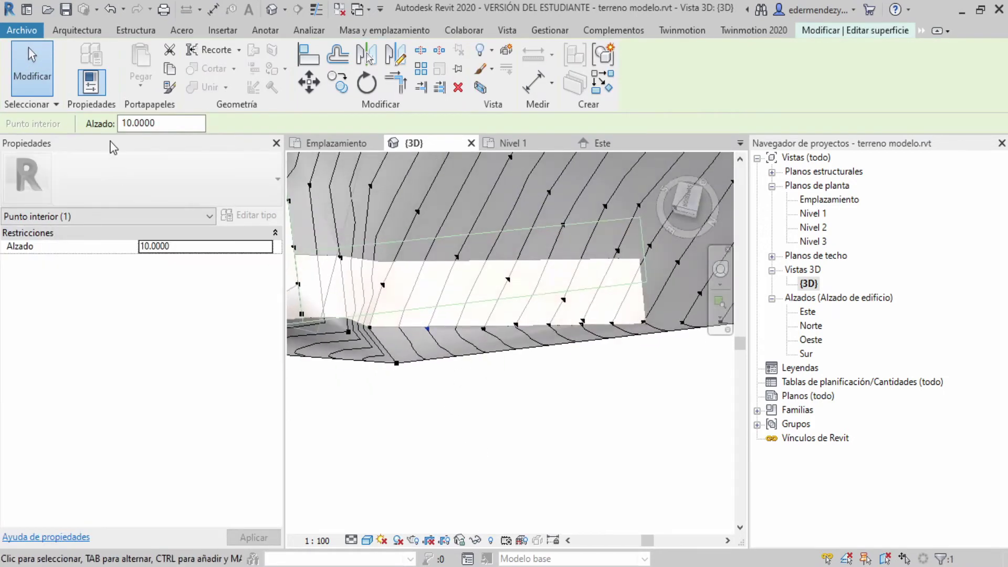
key("Escape")
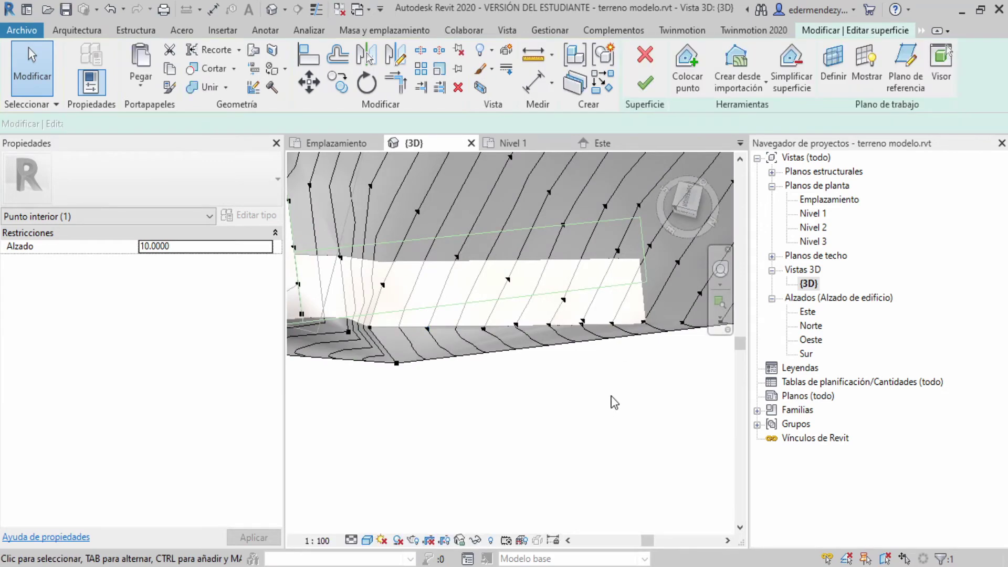
Step: Add a point below the surface edge and delete an unwanted surface point
left_click(686, 61)
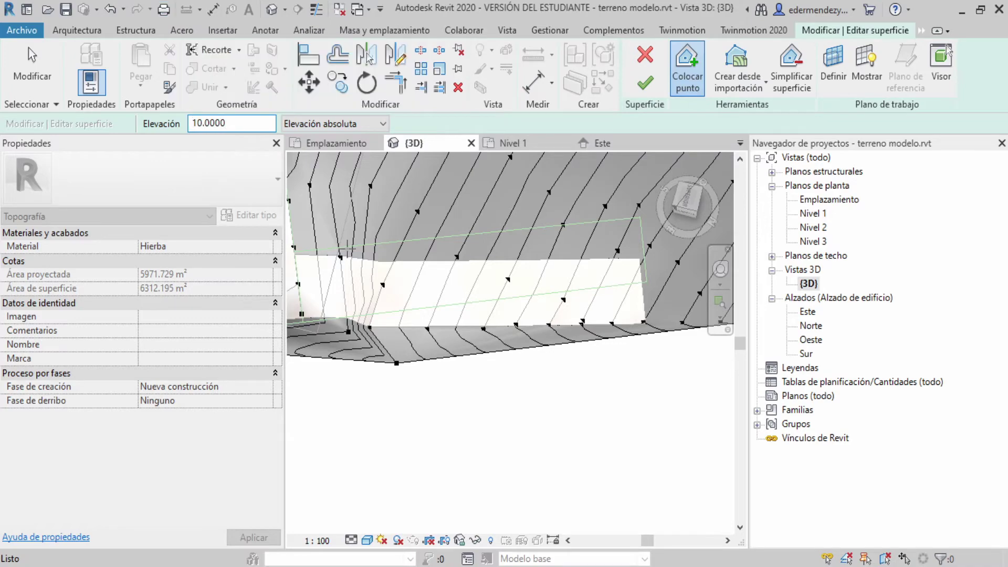
left_click(508, 386)
mouse_move(484, 410)
middle_mouse_down("shift")
mouse_move(594, 340)
mouse_move(588, 318)
middle_mouse_up("shift")
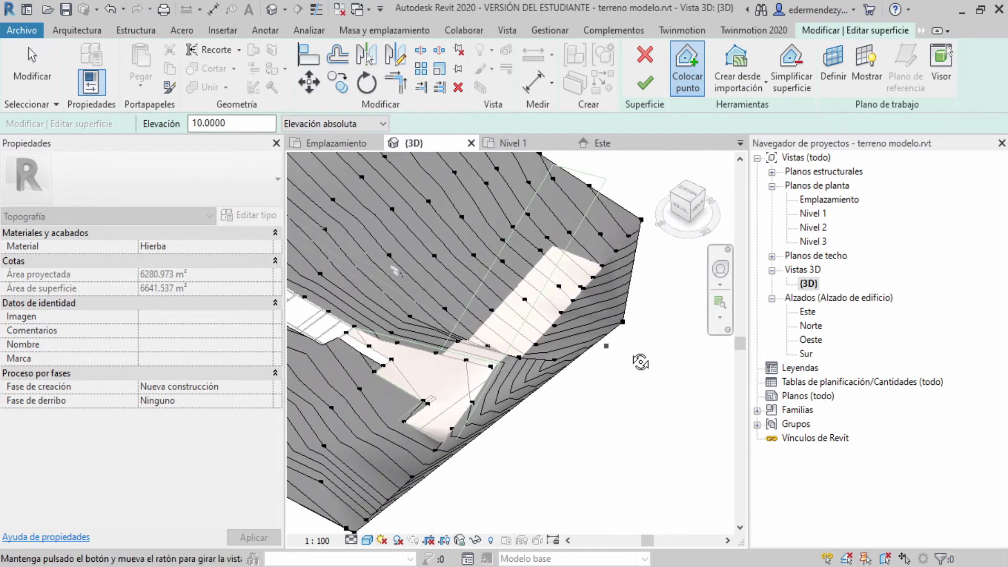
middle_click_drag(640, 363, 546, 342, "shift")
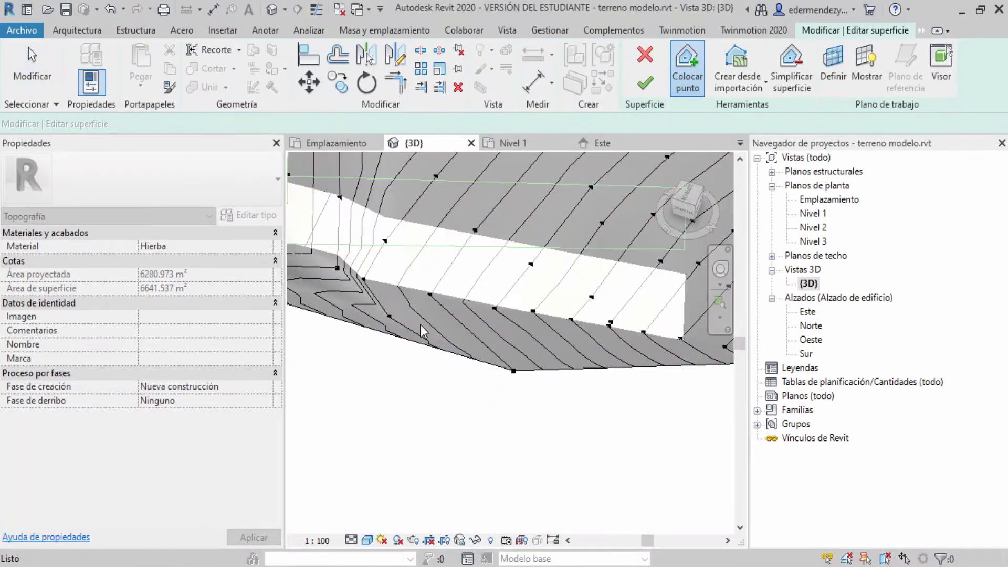
key("Escape")
left_click(441, 355)
middle_click_drag(441, 355, 498, 364, "shift")
key("Delete")
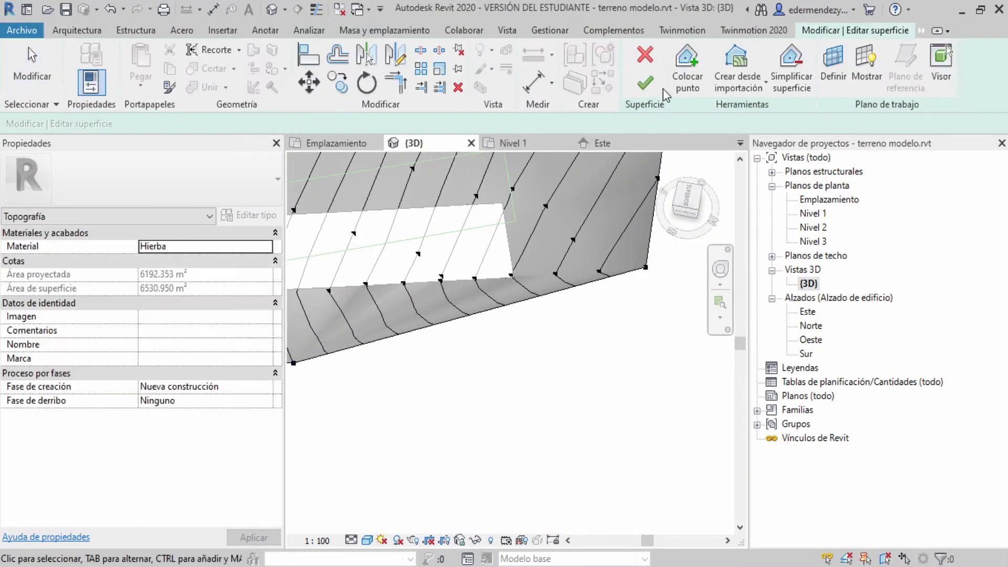
middle_click_drag(604, 315, 416, 342, "shift")
left_click(412, 319)
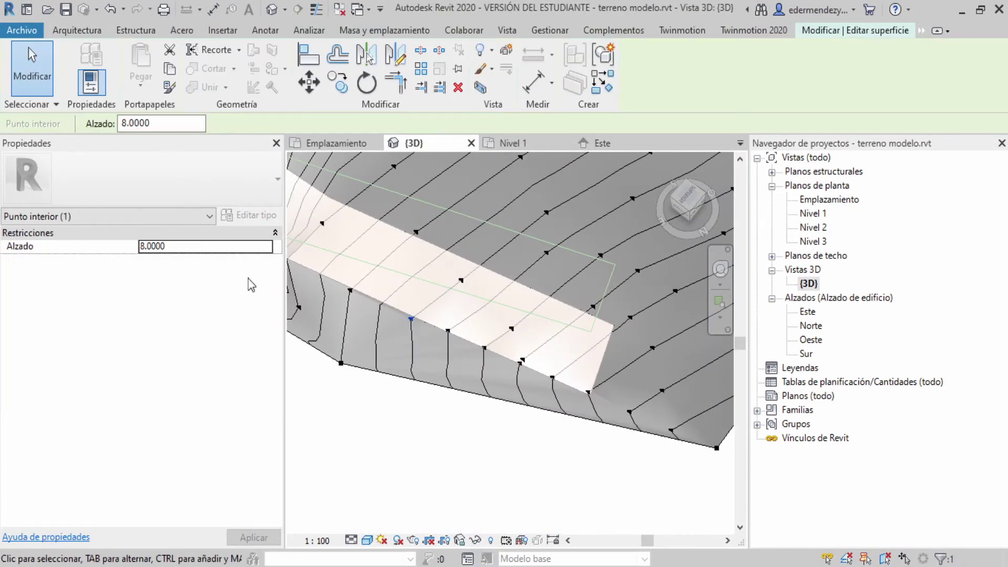
key("Escape")
key("Return")
Step: Add a point at the surface boundary and check the point at elevation 12
left_click(379, 388)
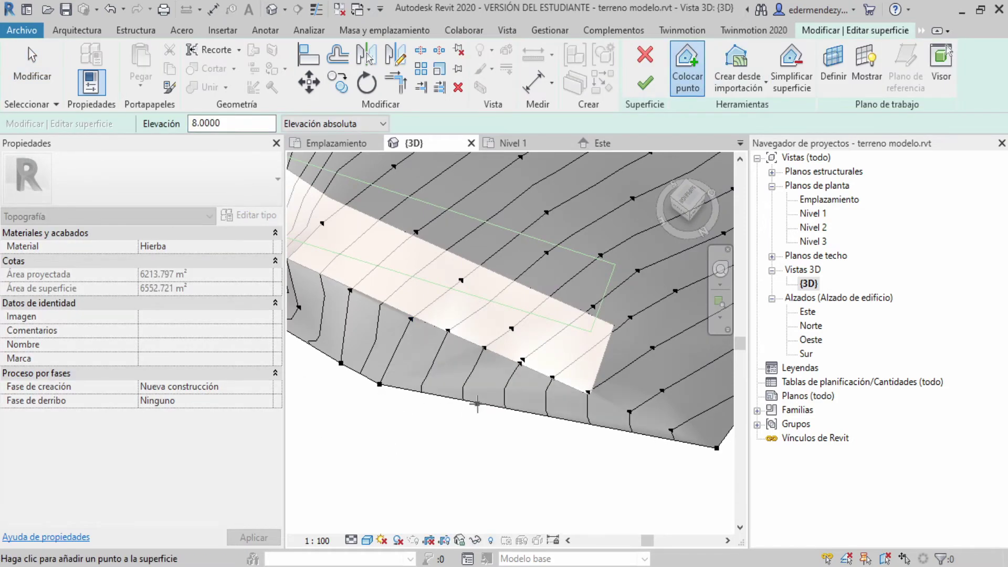
key("Escape")
left_click(450, 338)
key("Escape")
key("Return")
mouse_move(461, 401)
middle_mouse_down("shift")
mouse_move(556, 356)
mouse_move(410, 387)
mouse_move(553, 398)
mouse_move(501, 316)
mouse_move(401, 298)
middle_mouse_up("shift")
key("Escape")
left_click(451, 312)
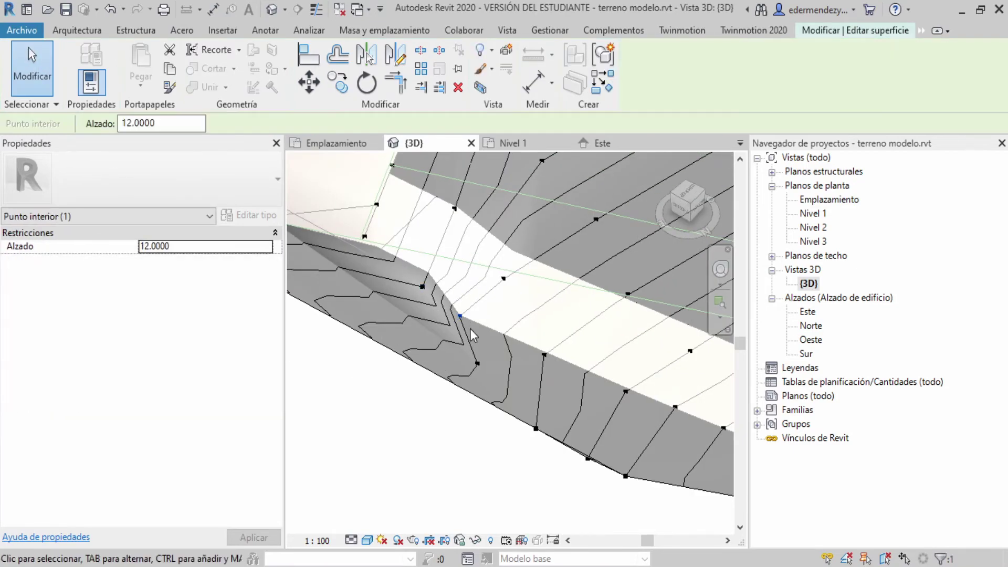
middle_click_drag(487, 371, 491, 462, "shift")
left_click(491, 462)
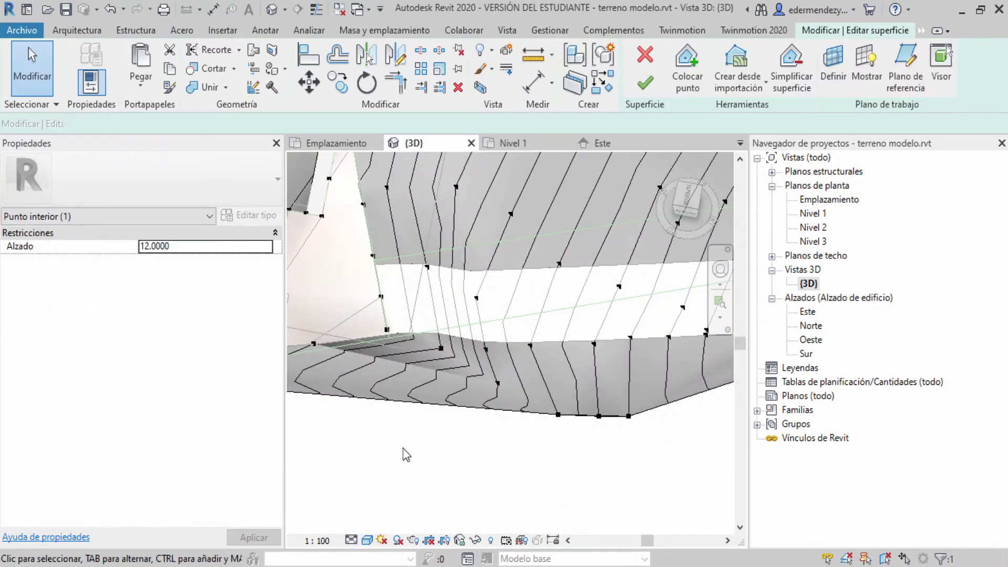
Step: Add edge and corner points enlarging the terrain, then finish the surface
key("Return")
left_click(440, 408)
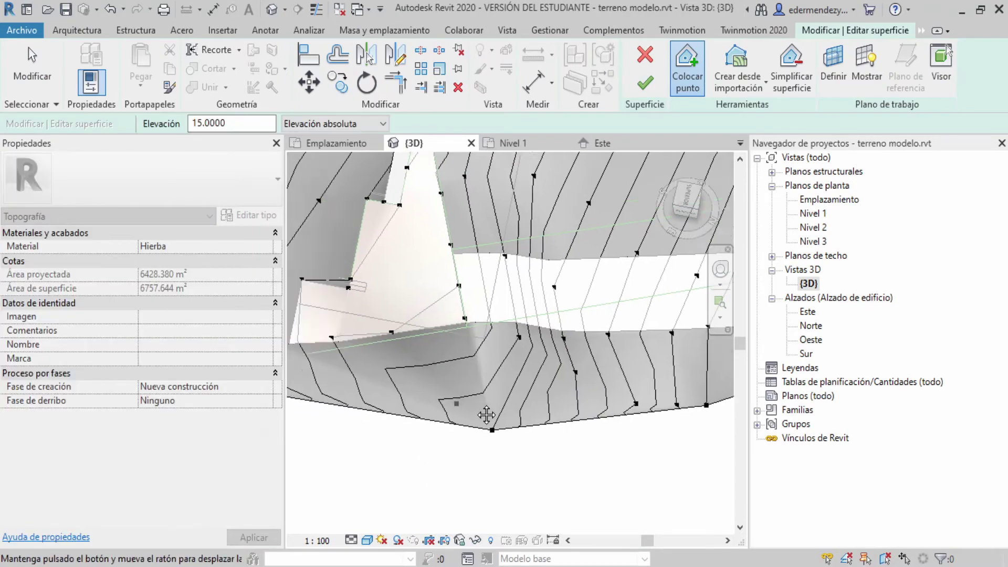
middle_click_drag(420, 412, 547, 311, "shift")
key("Escape")
middle_click_drag(522, 371, 426, 376)
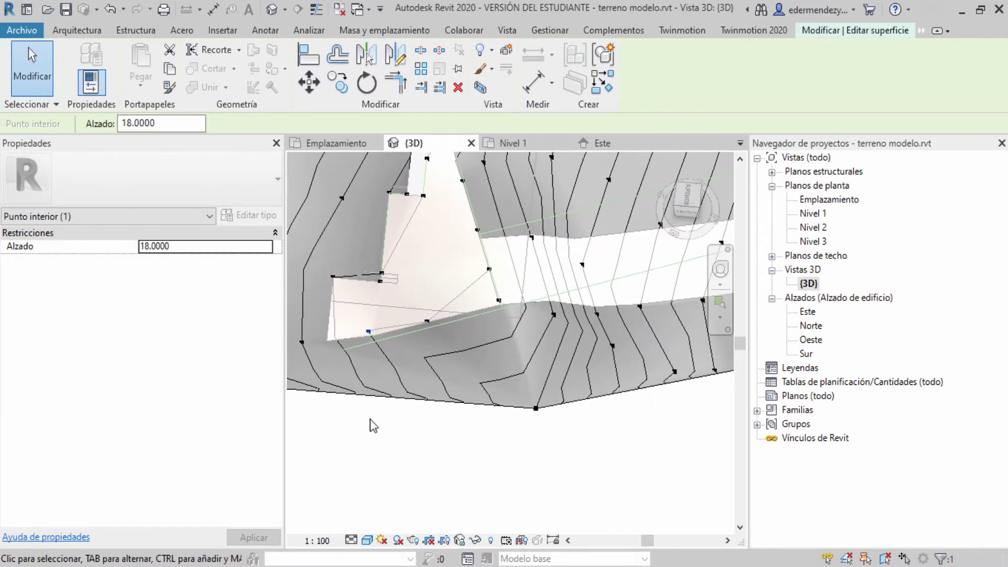
key("Escape")
key("Return")
left_click(369, 434)
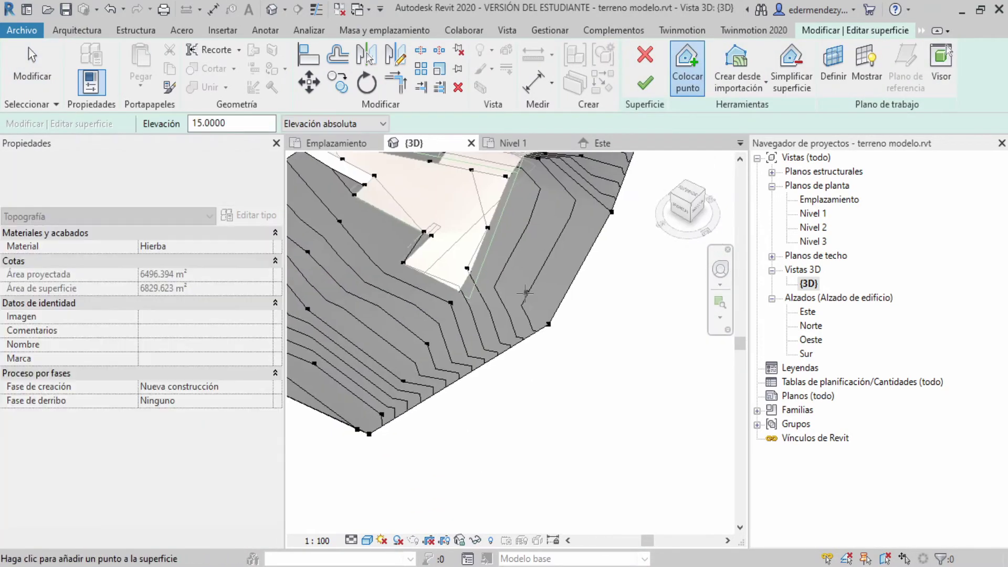
mouse_move(369, 435)
middle_mouse_down("shift")
mouse_move(505, 339)
mouse_move(459, 392)
mouse_move(520, 376)
mouse_move(399, 356)
mouse_move(630, 412)
mouse_move(472, 468)
mouse_move(531, 432)
mouse_move(565, 445)
mouse_move(473, 342)
middle_mouse_up("shift")
left_click(645, 82)
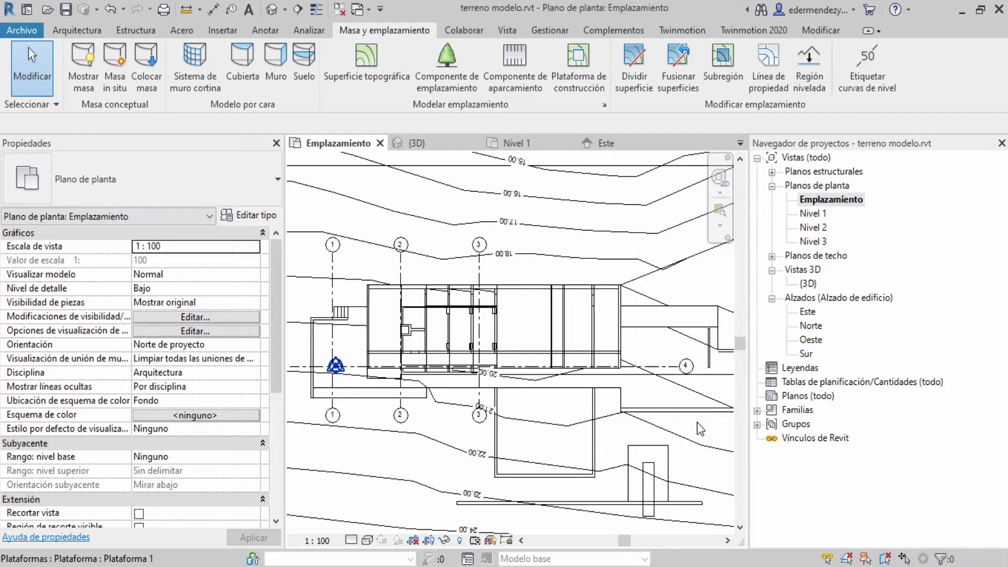
Step: In the Este elevation, change Nivel 2's elevation from 3.50 to 2.125
scroll(539, 360, "down", 3)
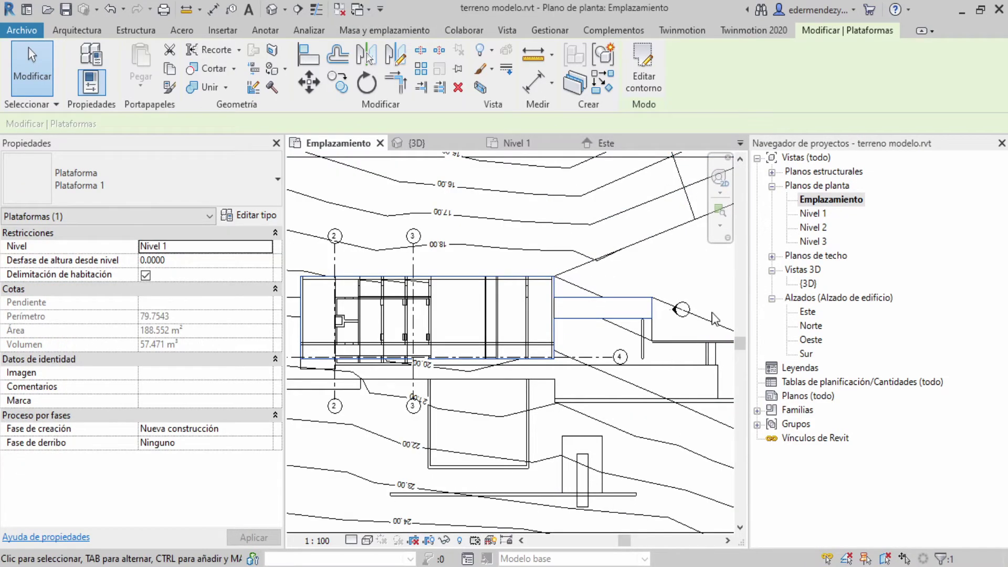
double_click(809, 312)
left_click(554, 291)
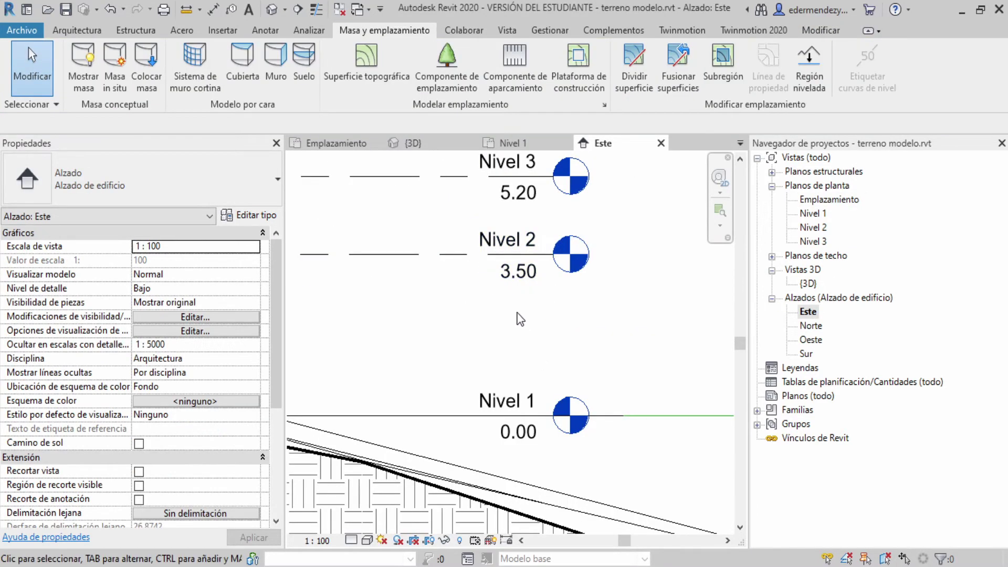
double_click(526, 273)
type("2.125")
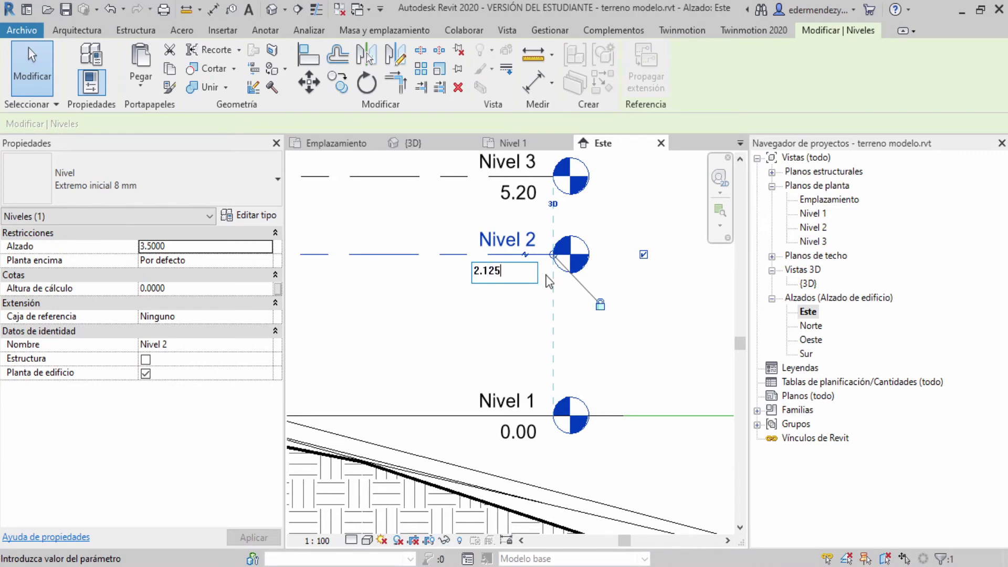
key("Return")
Step: Review the lowered level, then return to the Emplazamiento site plan
scroll(574, 354, "up", 2)
scroll(574, 354, "up", 1)
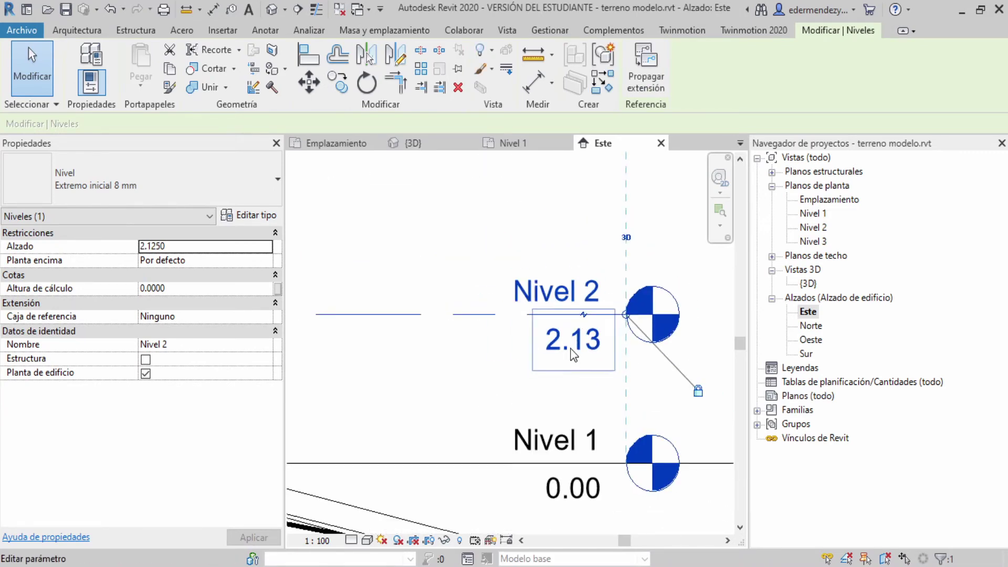
scroll(574, 355, "down", 5)
scroll(431, 360, "up", 2)
scroll(430, 359, "up", 1)
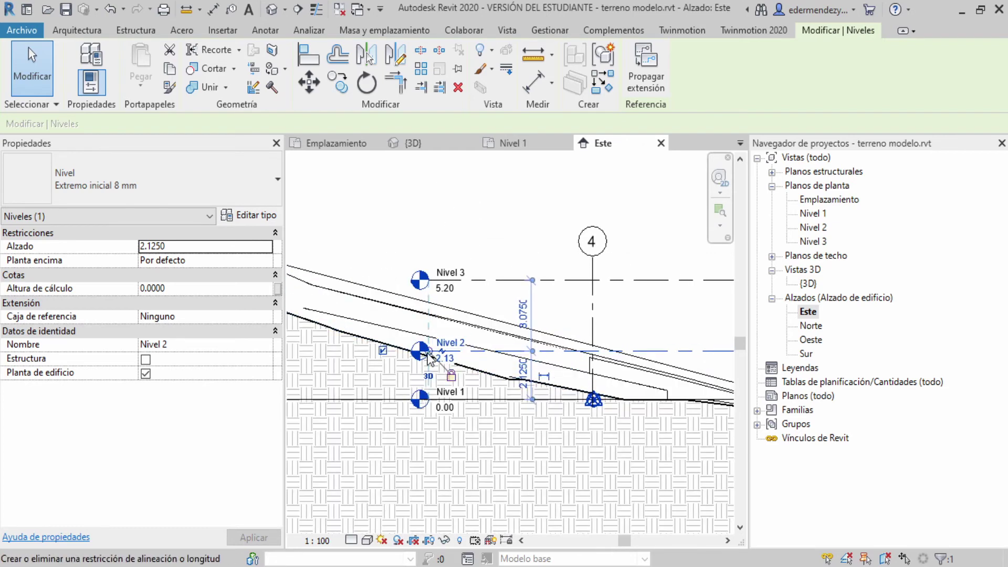
scroll(427, 352, "up", 2)
scroll(444, 330, "down", 4)
middle_click_drag(638, 345, 490, 356)
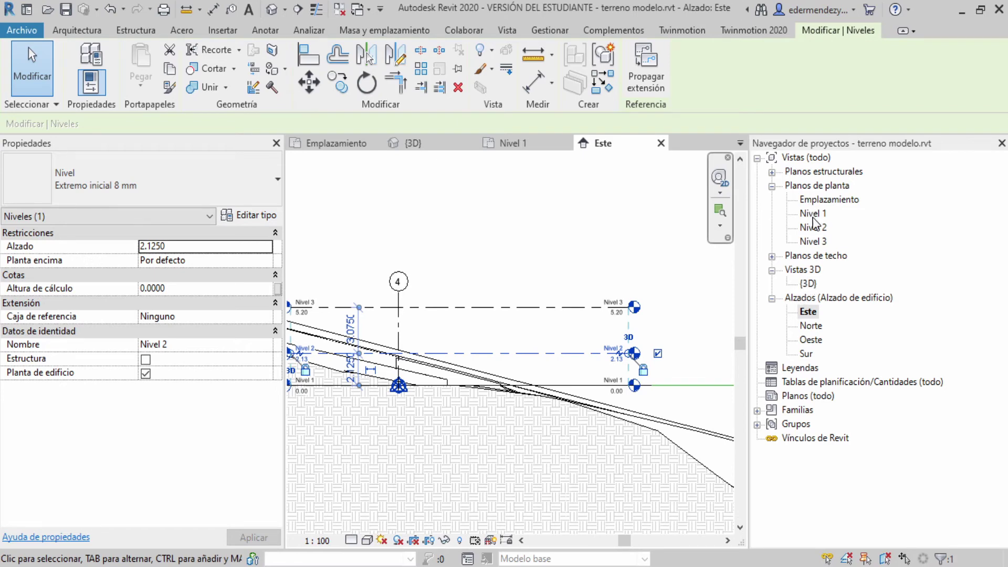
double_click(829, 199)
left_click(363, 31)
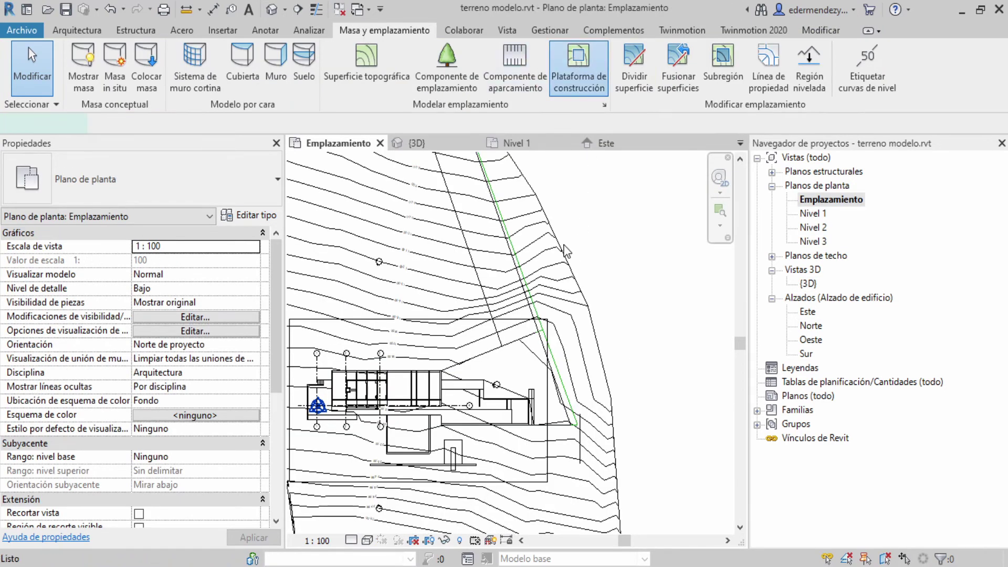
Step: Choose straight boundary lines and set the new building pad's level to Nivel 2
scroll(525, 263, "down", 2)
scroll(515, 265, "up", 2)
scroll(516, 265, "up", 2)
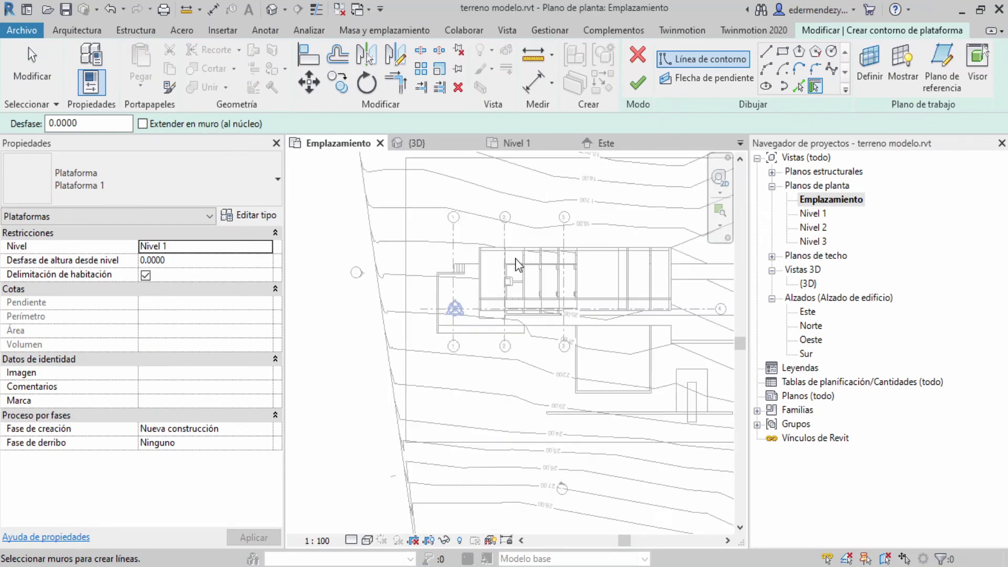
scroll(516, 265, "up", 2)
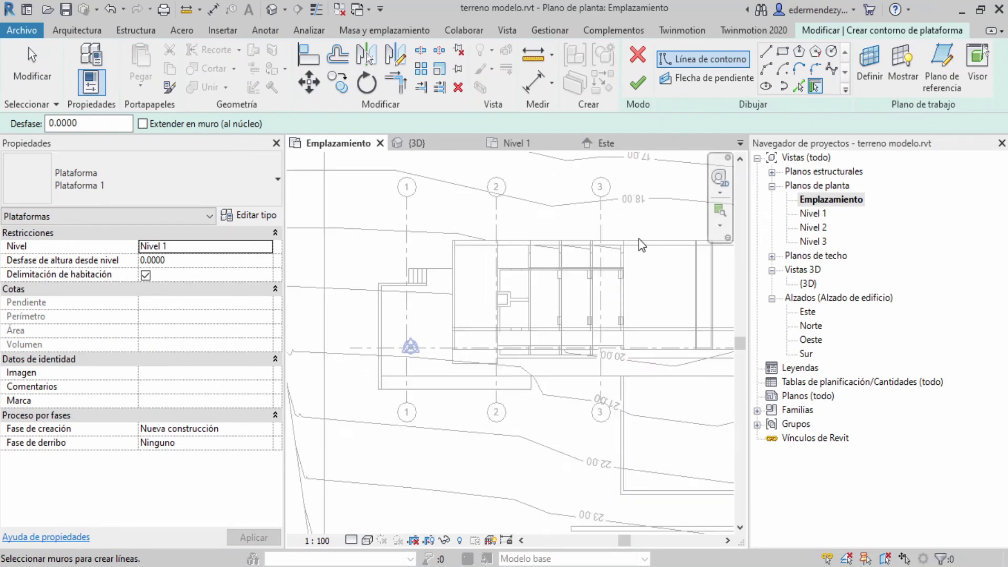
left_click(766, 53)
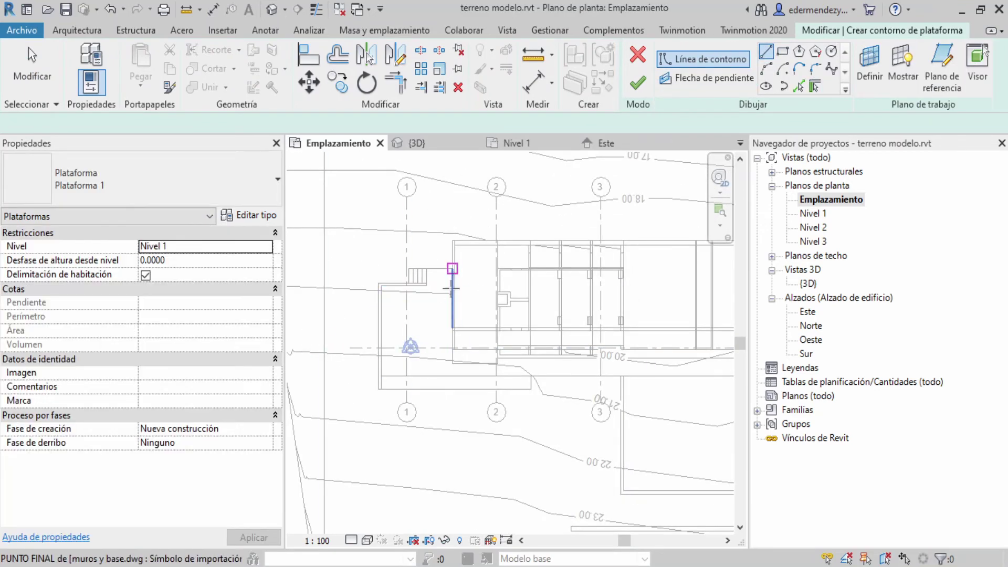
scroll(420, 265, "up", 2)
scroll(451, 267, "up", 2)
left_click(507, 481)
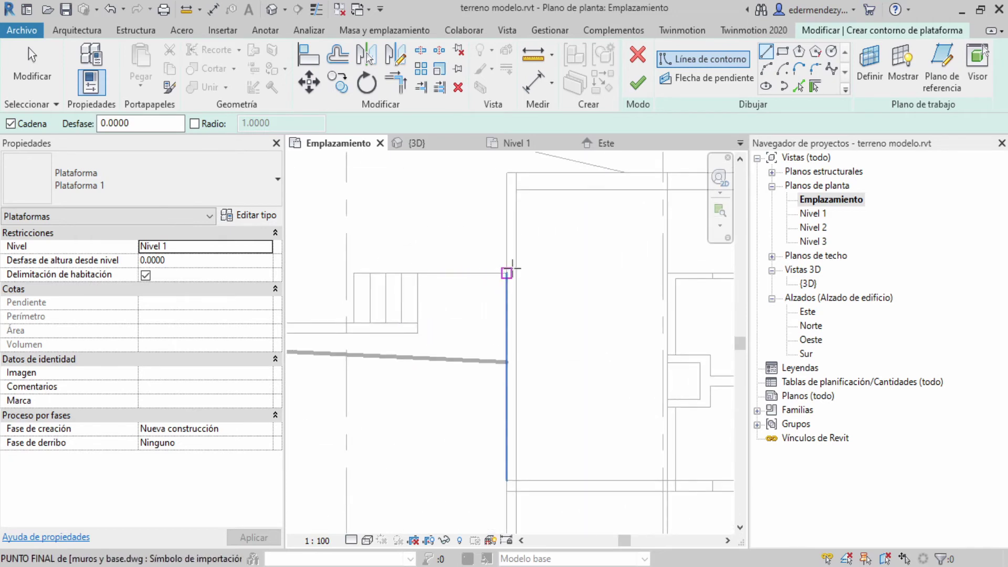
key("Escape")
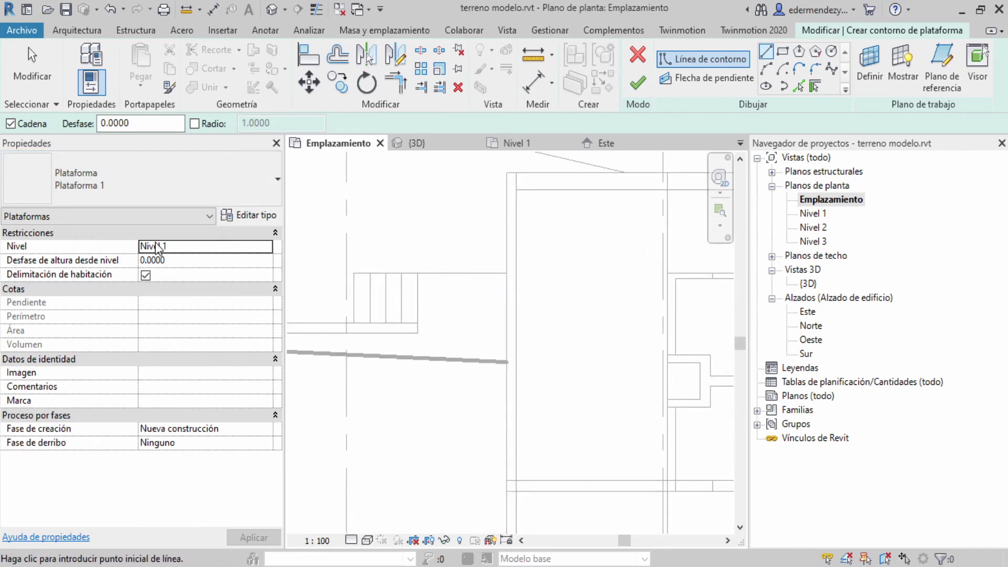
left_click(187, 249)
left_click(177, 268)
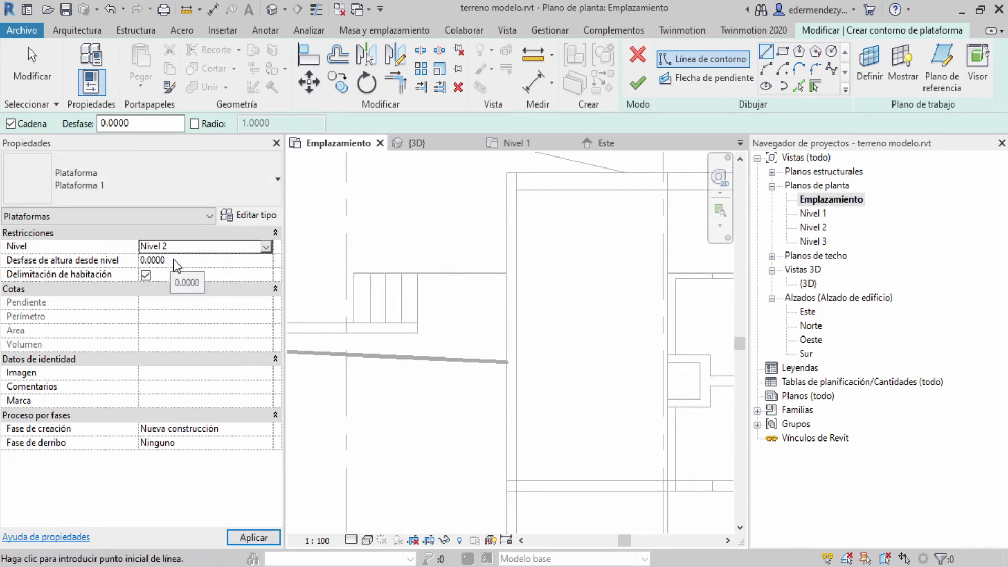
Step: Sketch the pad boundary from the stair-block corner to the wall corner
left_click(417, 273)
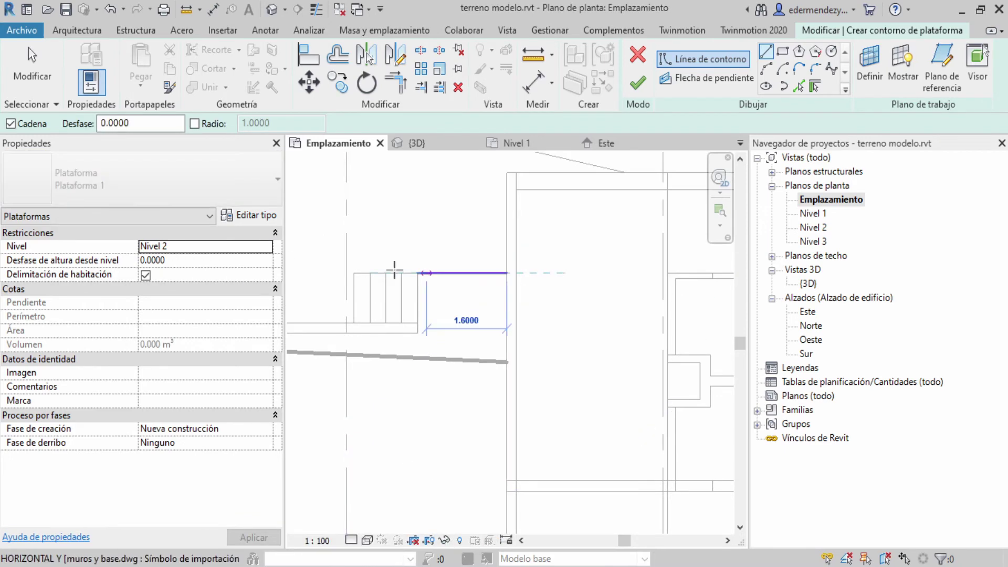
scroll(421, 325, "up", 5)
left_click(408, 355)
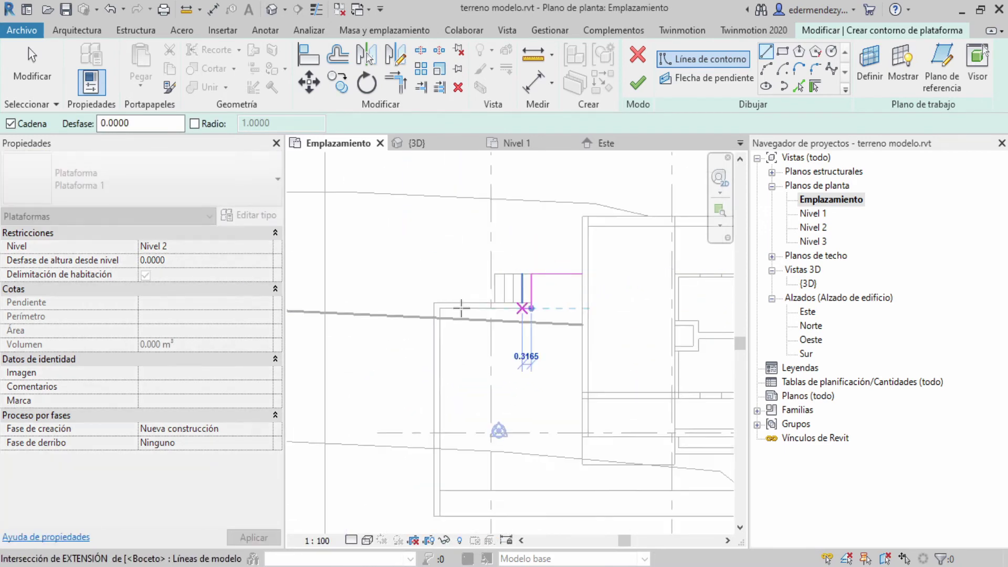
scroll(368, 341, "up", 3)
scroll(312, 344, "down", 5)
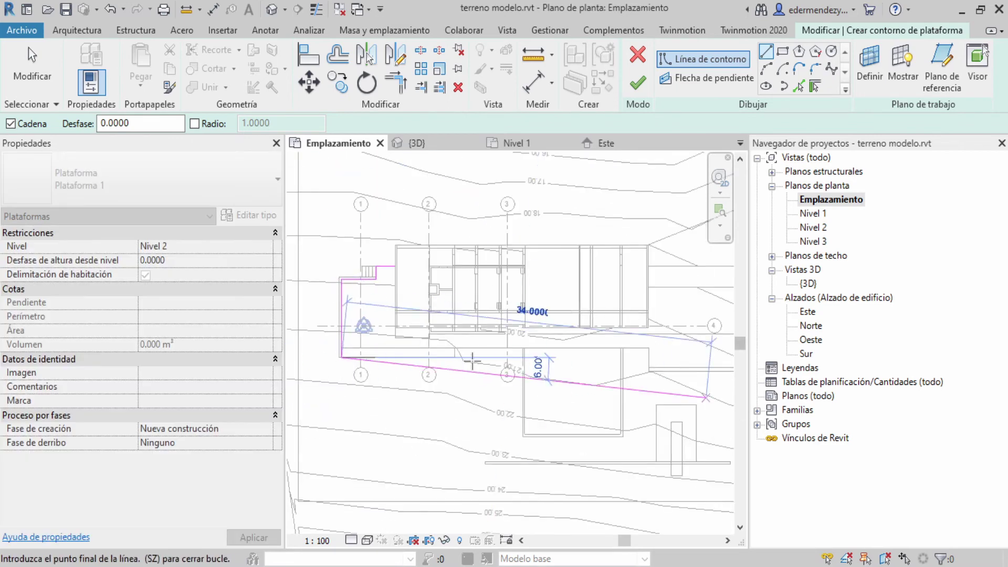
scroll(472, 356, "up", 4)
scroll(518, 360, "down", 4)
scroll(515, 385, "up", 5)
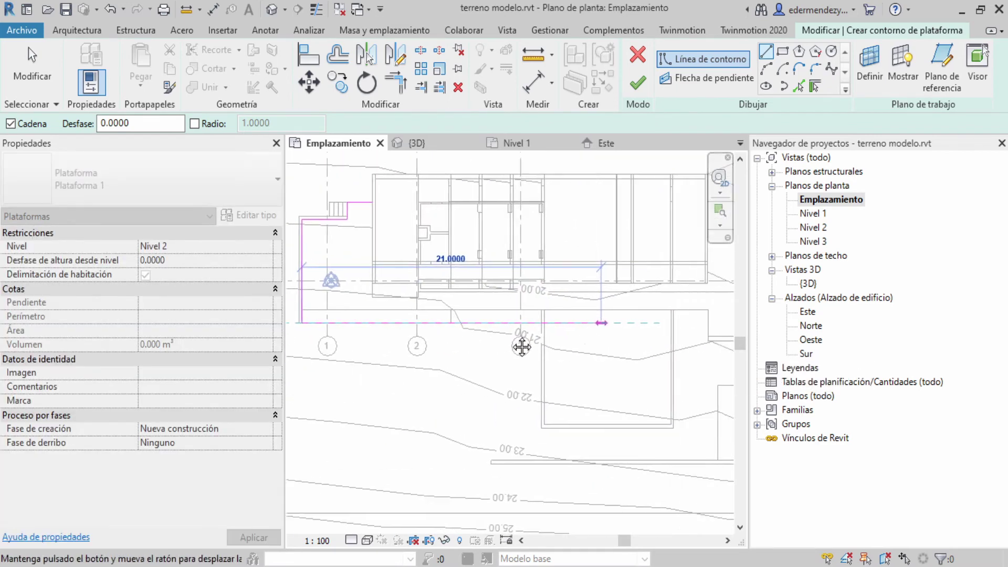
Step: Extend the boundary line along the building's south side to its end point
middle_click_drag(515, 385, 355, 374)
scroll(556, 349, "down", 3)
scroll(578, 336, "up", 4)
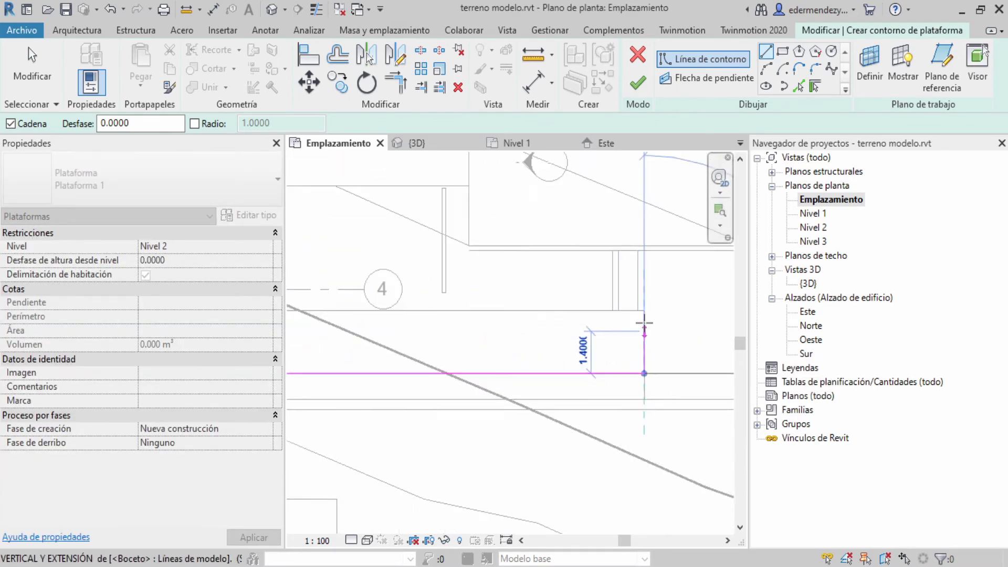
scroll(603, 320, "down", 4)
scroll(628, 303, "up", 4)
left_click(628, 304)
scroll(529, 348, "up", 2)
scroll(393, 259, "down", 3)
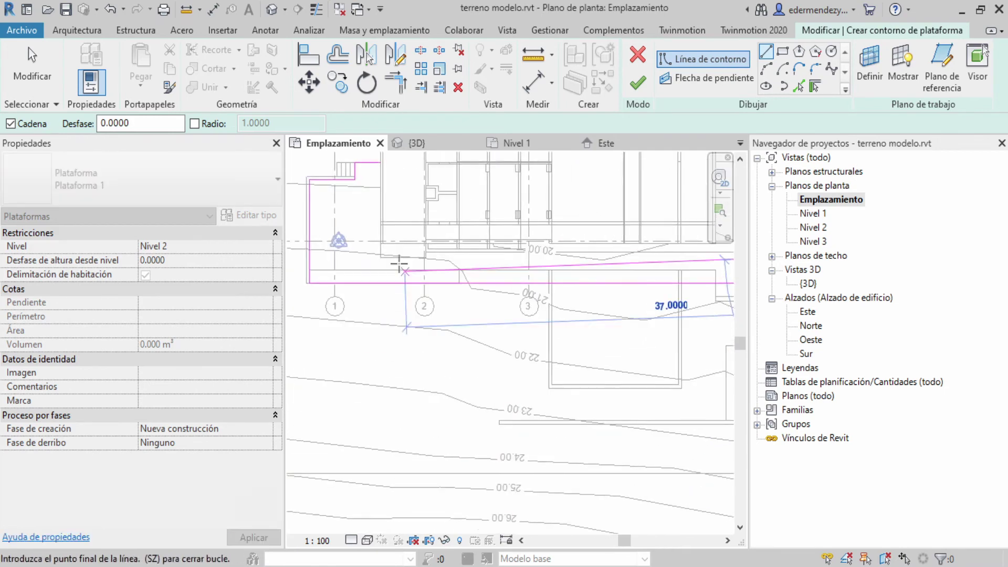
scroll(360, 248, "up", 4)
scroll(398, 202, "up", 1)
scroll(398, 203, "down", 3)
Step: Finish the rectangle below the Nivel 2 strip and bring its top corners into view
key("Escape")
key("Escape")
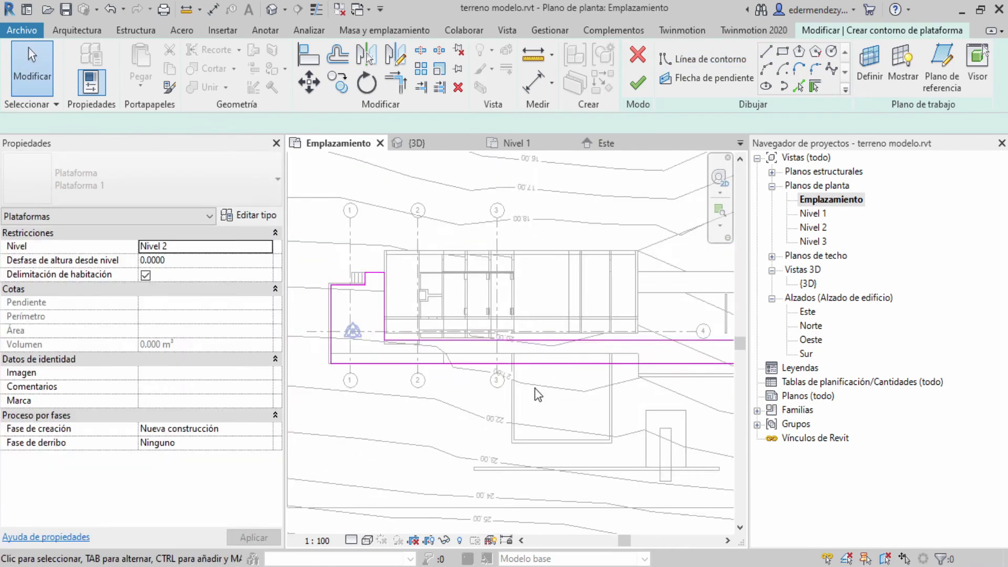
scroll(535, 394, "up", 3)
left_click(524, 341)
scroll(524, 342, "down", 2)
left_click(543, 400)
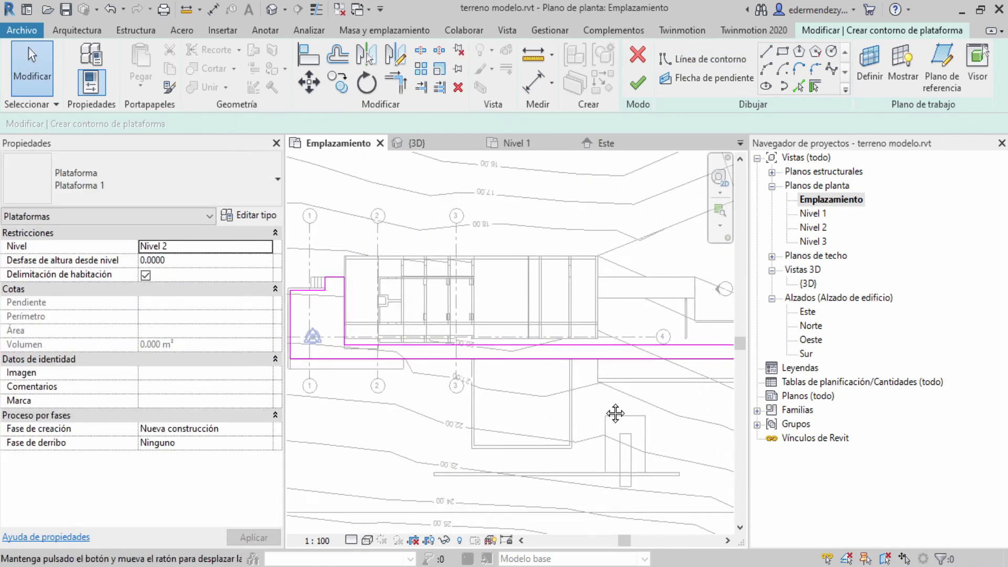
scroll(652, 351, "up", 2)
scroll(630, 352, "up", 2)
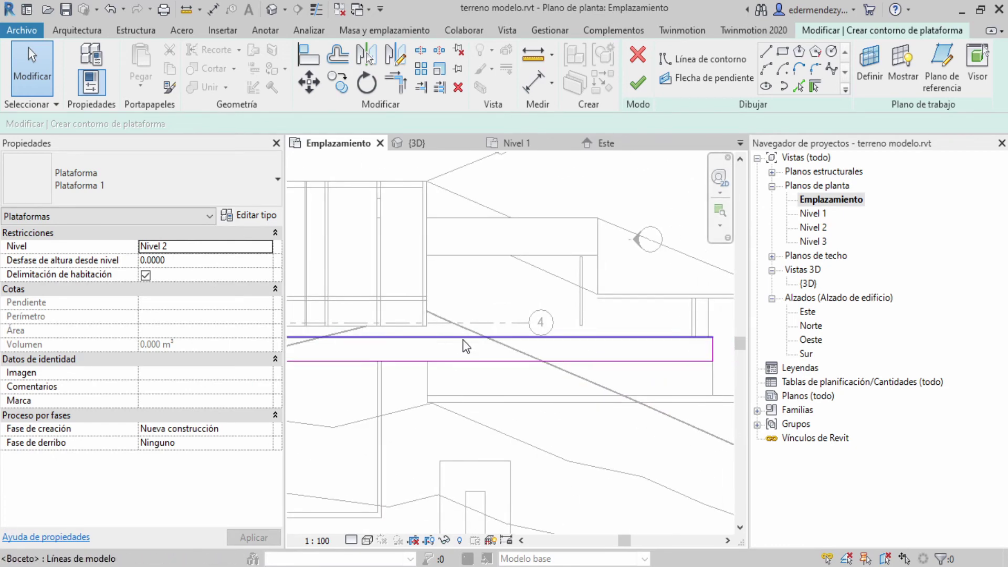
scroll(465, 347, "down", 3)
scroll(563, 391, "up", 2)
scroll(530, 302, "up", 2)
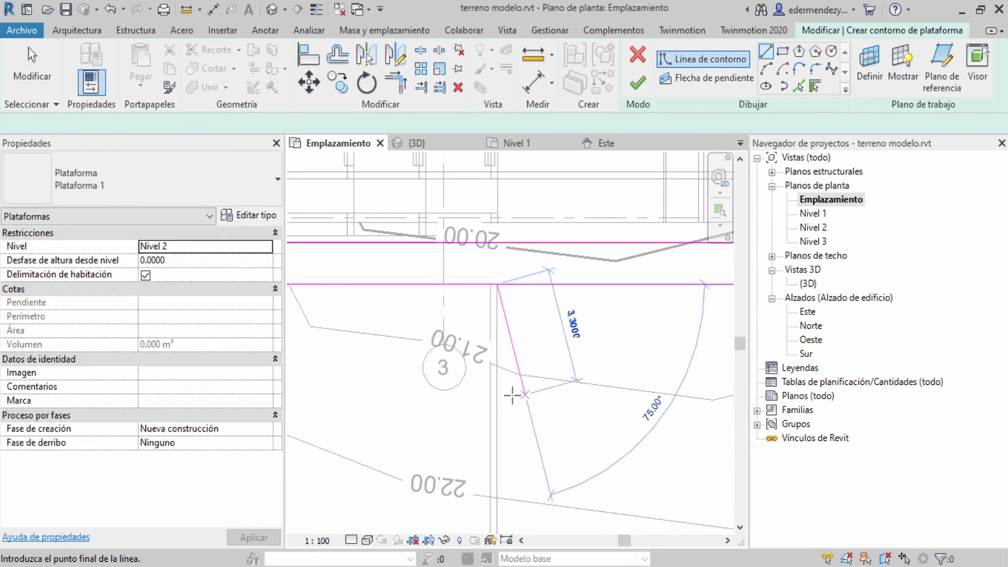
key("Escape")
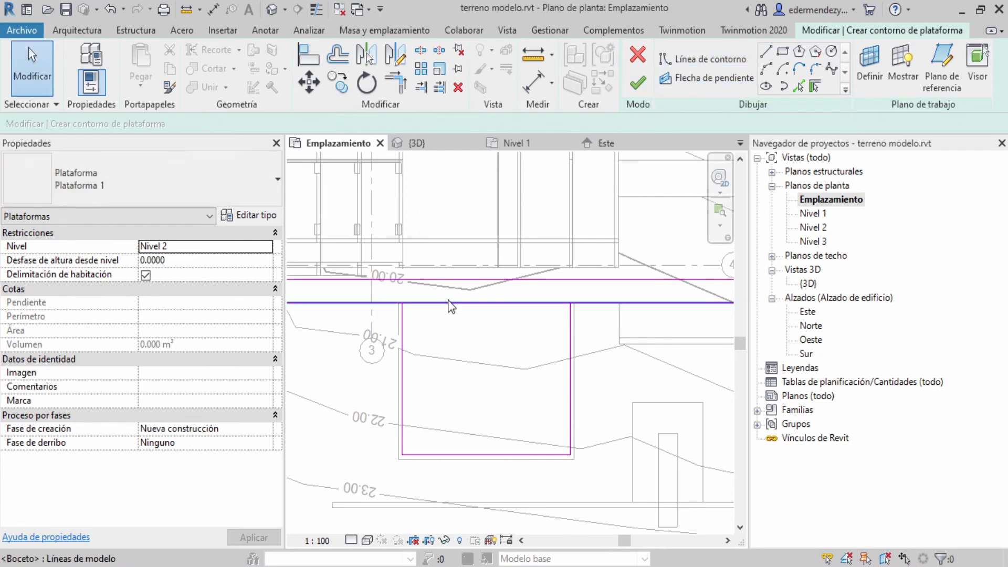
scroll(383, 321, "down", 3)
scroll(473, 358, "up", 3)
scroll(465, 328, "up", 2)
left_click(464, 326)
middle_click_drag(464, 328, 493, 297)
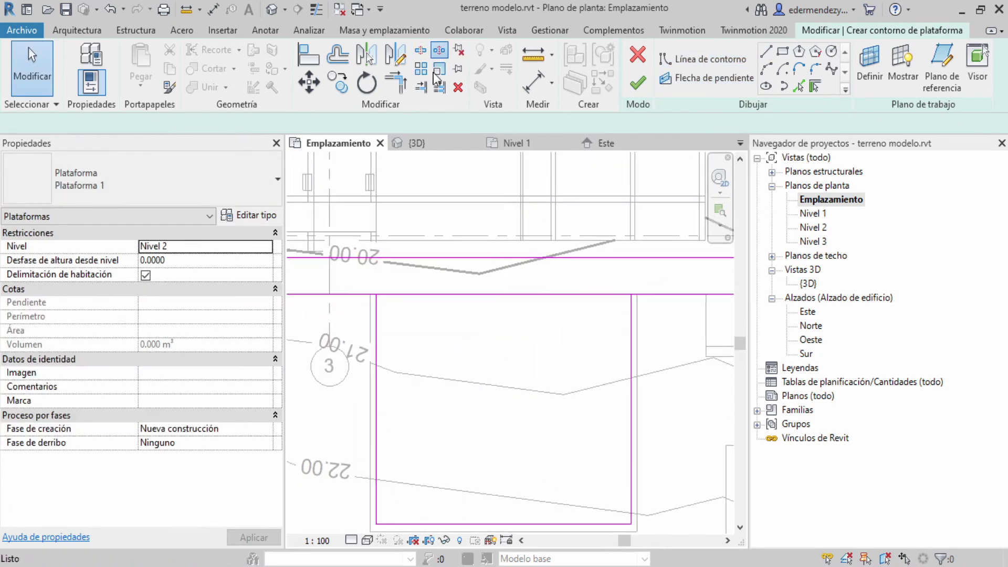
Step: Split the strip edge at the rectangle's right and left corners with Dividir elemento
left_click(420, 54)
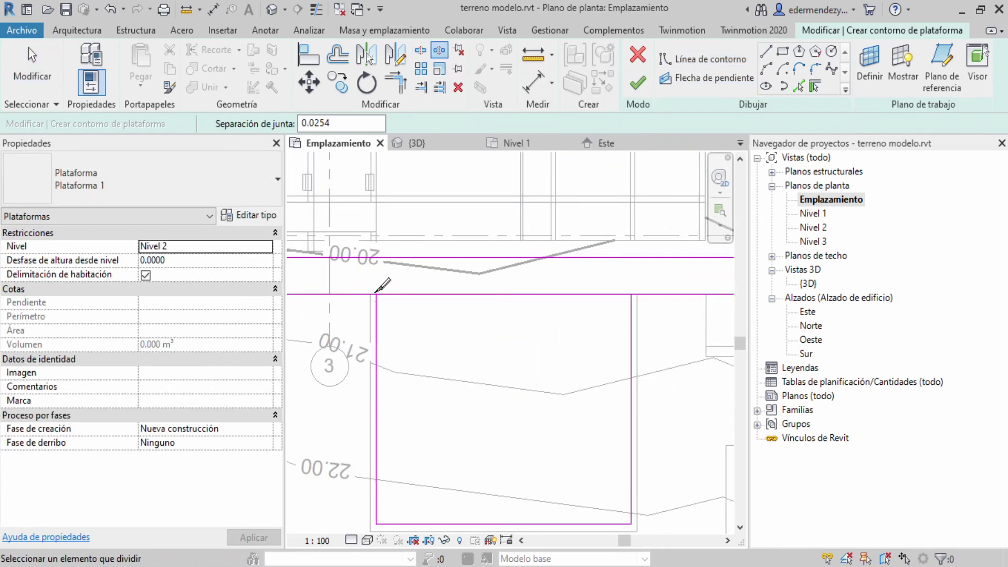
left_click(587, 295)
key("s")
key("l")
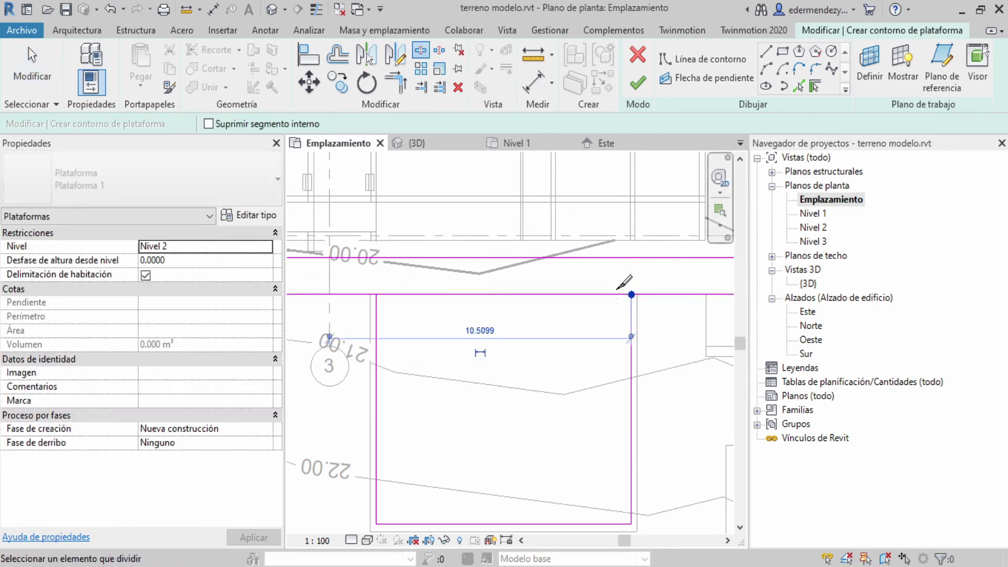
left_click(632, 295)
key("Escape")
left_click(554, 295)
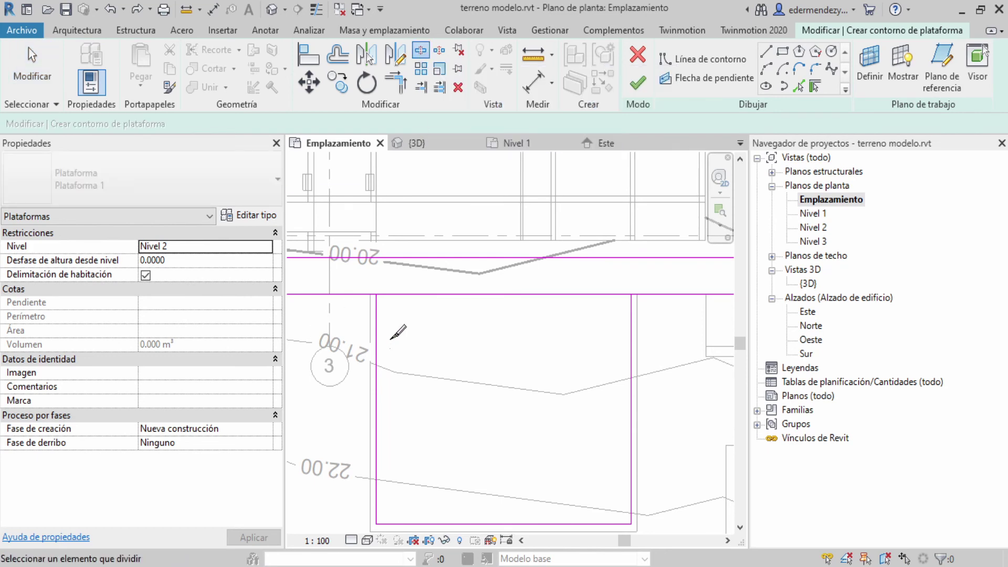
left_click(631, 294)
key("Escape")
Step: Delete the shared edge piece between the rectangle's corners, leaving one closed outline
left_click(550, 295)
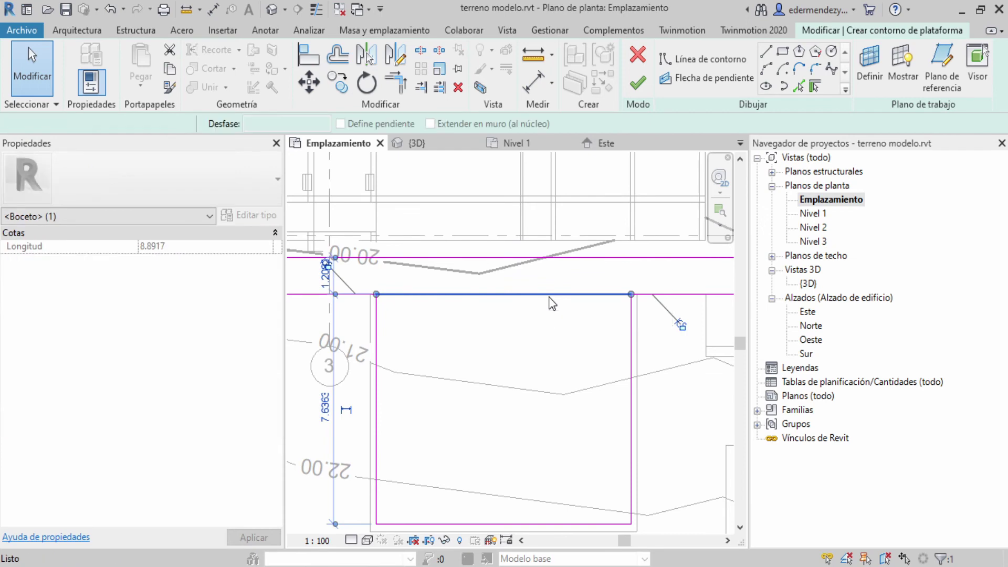
key("Escape")
scroll(550, 303, "down", 3)
middle_click_drag(457, 421, 493, 346)
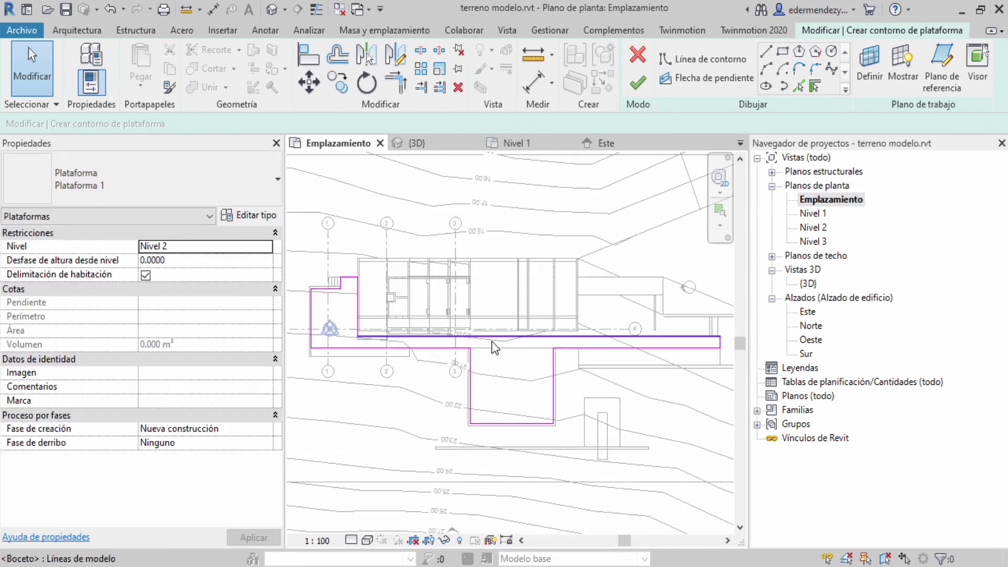
middle_click_drag(514, 408, 510, 426)
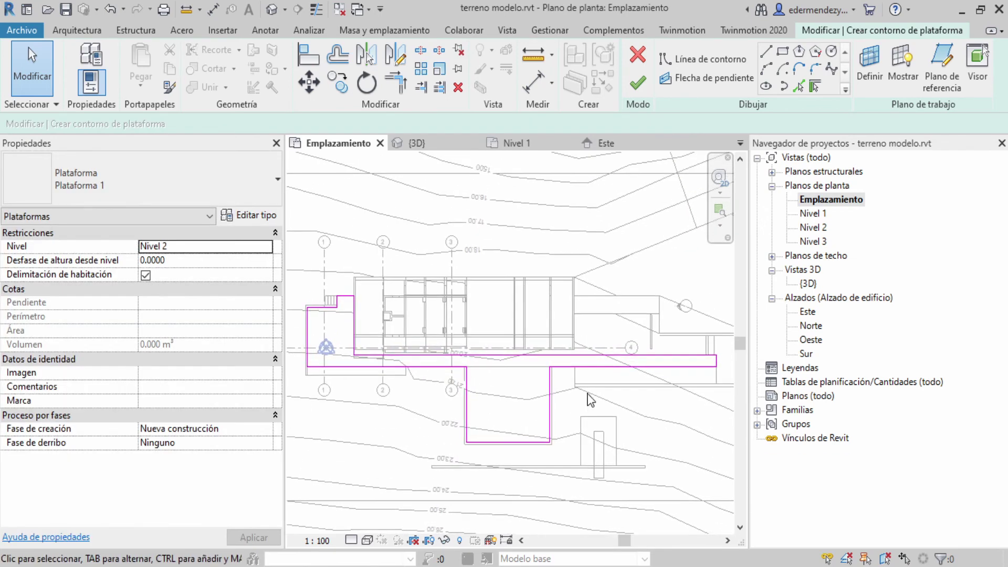
Step: Finish the Nivel 2 platform at 146.690 m² and inspect it in the {3D} view
left_click(638, 85)
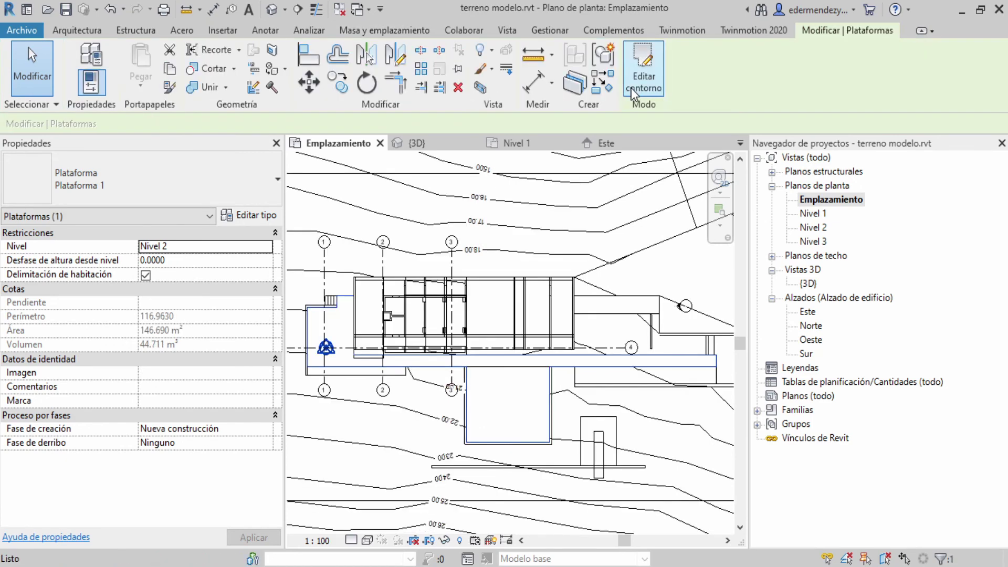
double_click(812, 289)
scroll(534, 359, "up", 5)
left_click(495, 344)
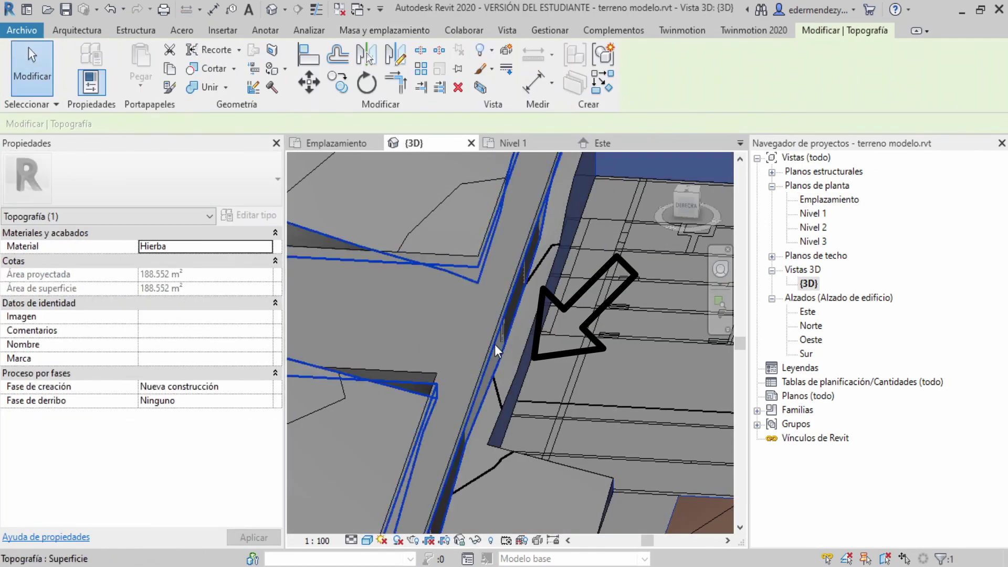
scroll(553, 408, "up", 3)
middle_click_drag(492, 364, 562, 405)
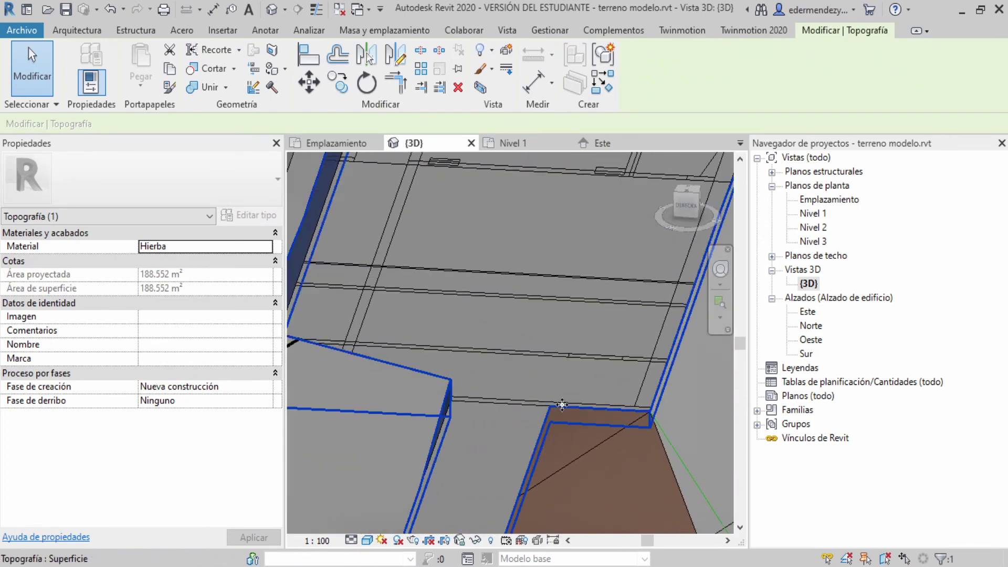
Step: Open the Nivel 1 platform's outline with Editar contorno
scroll(563, 405, "down", 2)
scroll(563, 395, "down", 2)
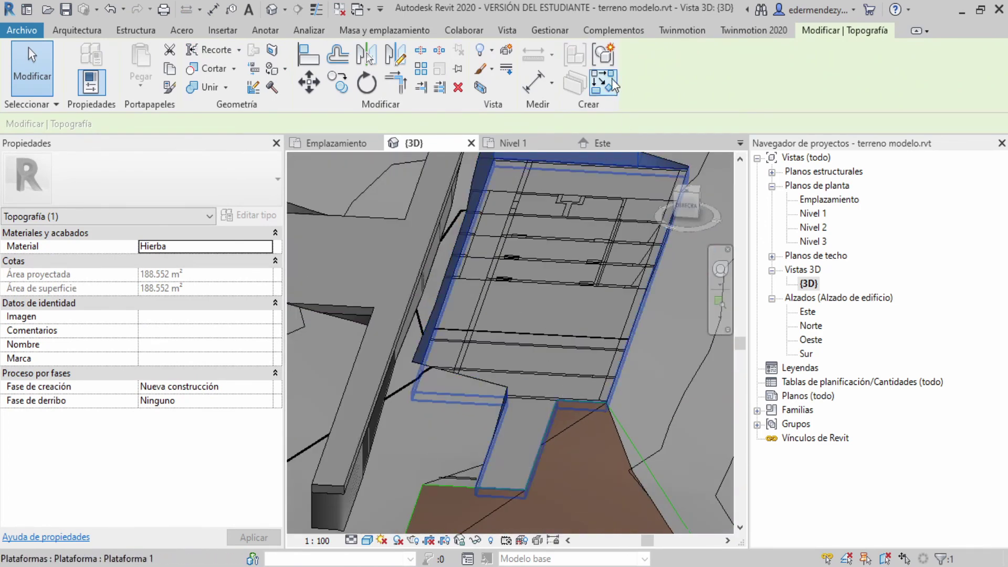
left_click(431, 335)
double_click(432, 339)
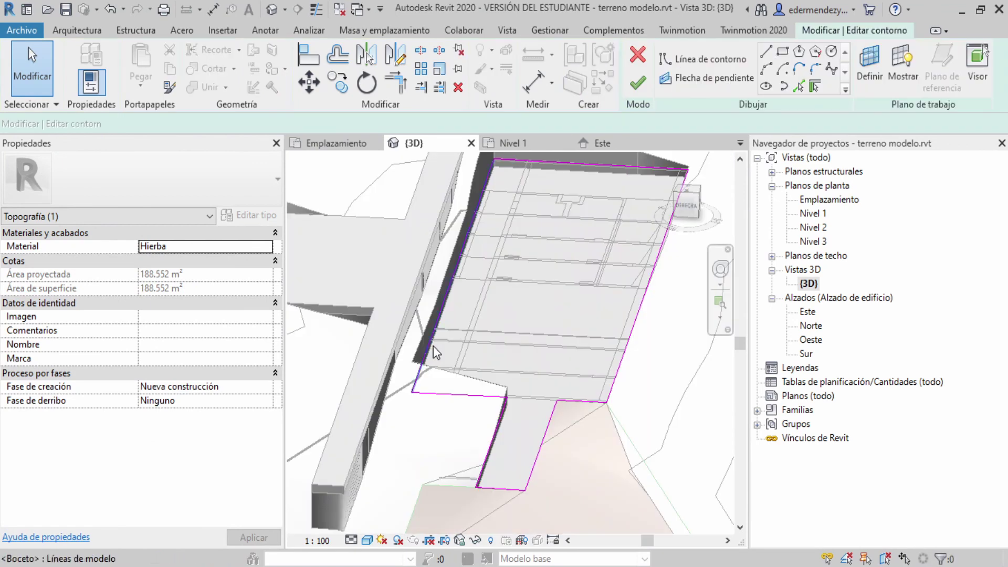
Step: In Emplazamiento, move the Nivel 1 outline's south edge onto the DWG line and finish editing
double_click(827, 201)
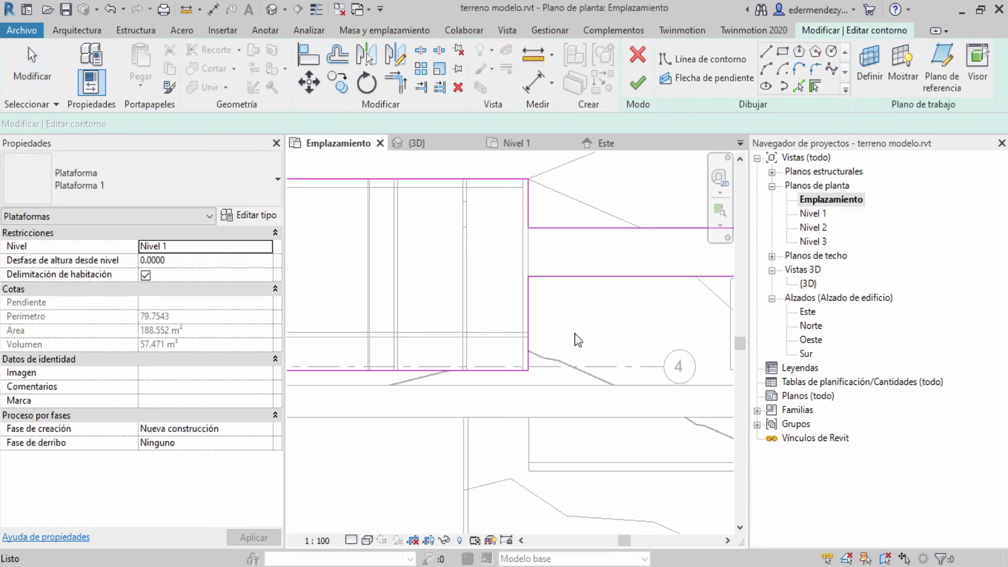
scroll(511, 331, "up", 3)
left_click(443, 367)
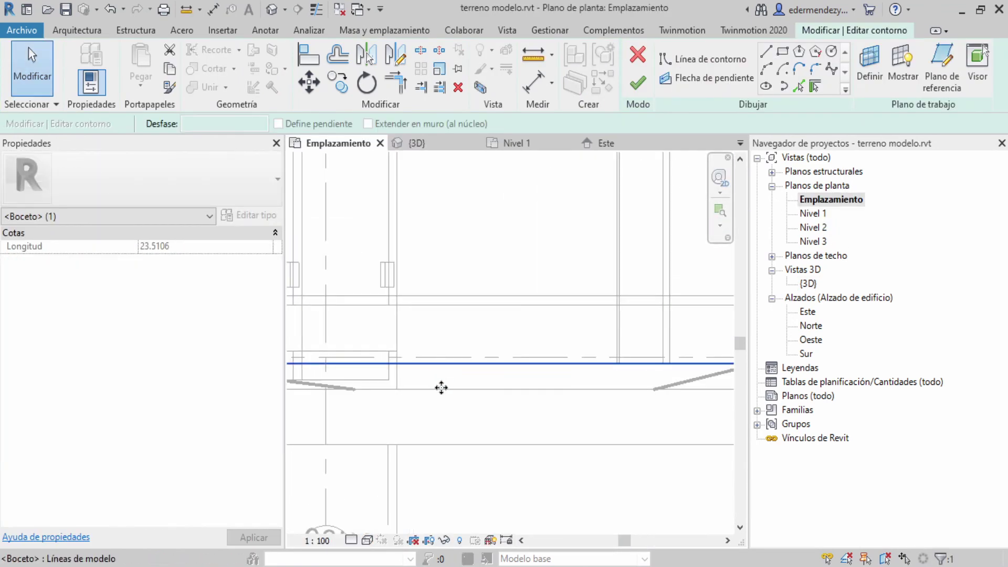
left_click_drag(442, 388, 441, 395)
scroll(441, 383, "down", 2)
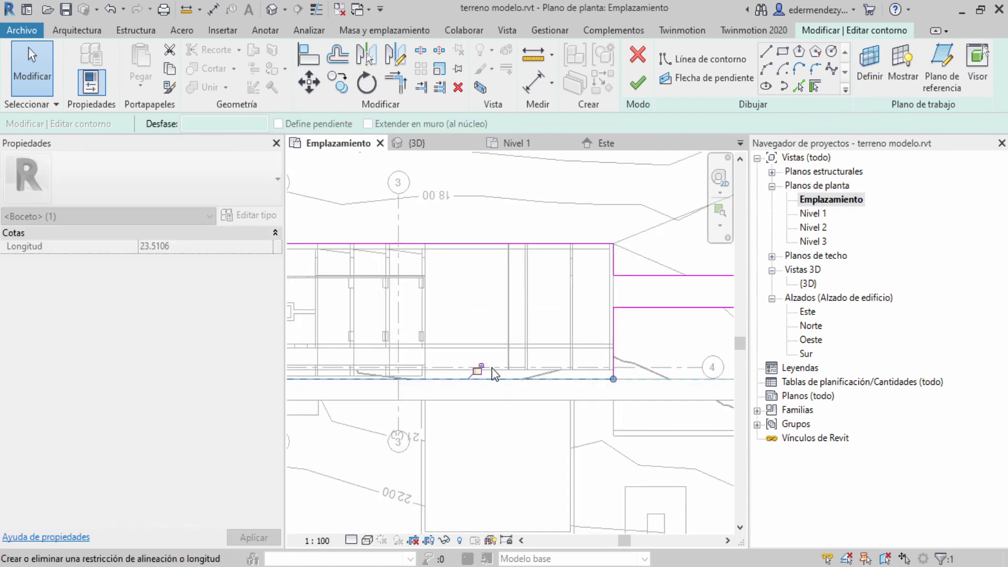
scroll(441, 383, "down", 2)
left_click(638, 82)
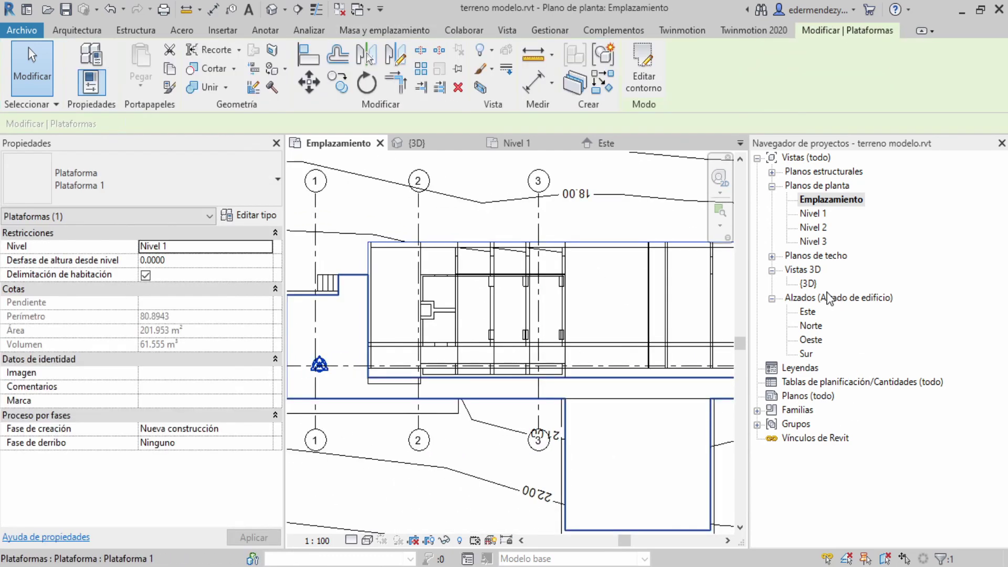
Step: Orbit the {3D} view to inspect the enlarged 201.953 m² Nivel 1 platform
double_click(808, 284)
mouse_move(502, 304)
middle_mouse_down("shift")
mouse_move(475, 342)
mouse_move(503, 371)
mouse_move(600, 258)
mouse_move(545, 313)
mouse_move(495, 282)
middle_mouse_up("shift")
scroll(596, 231, "up", 2)
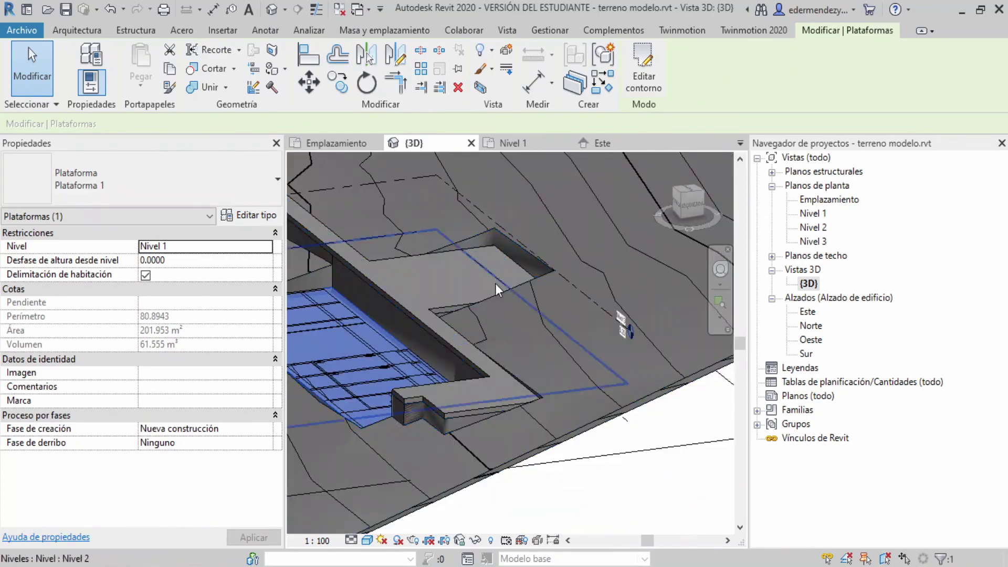
mouse_move(554, 311)
middle_mouse_down("shift")
mouse_move(465, 286)
mouse_move(445, 326)
mouse_move(555, 275)
mouse_move(542, 357)
middle_mouse_up("shift")
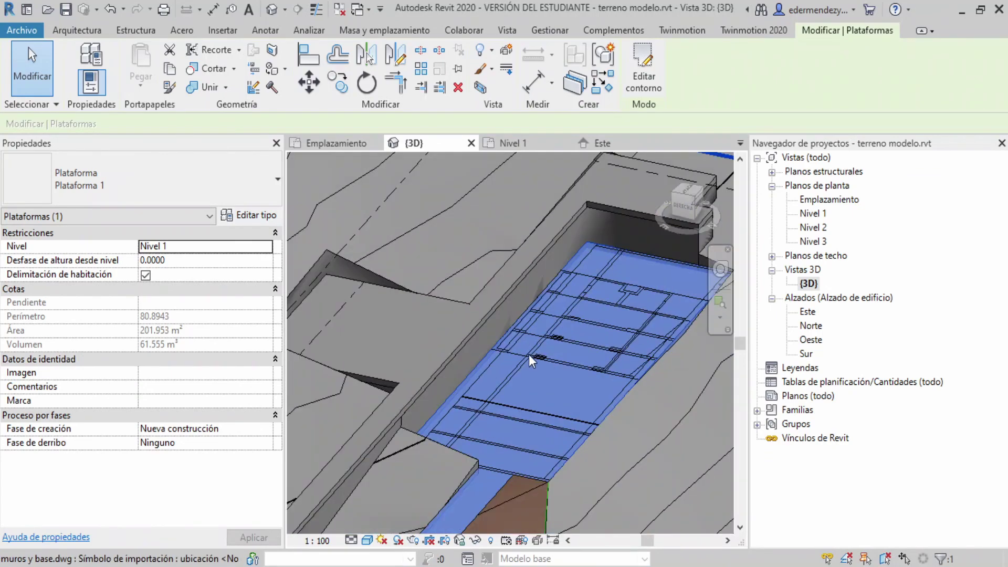